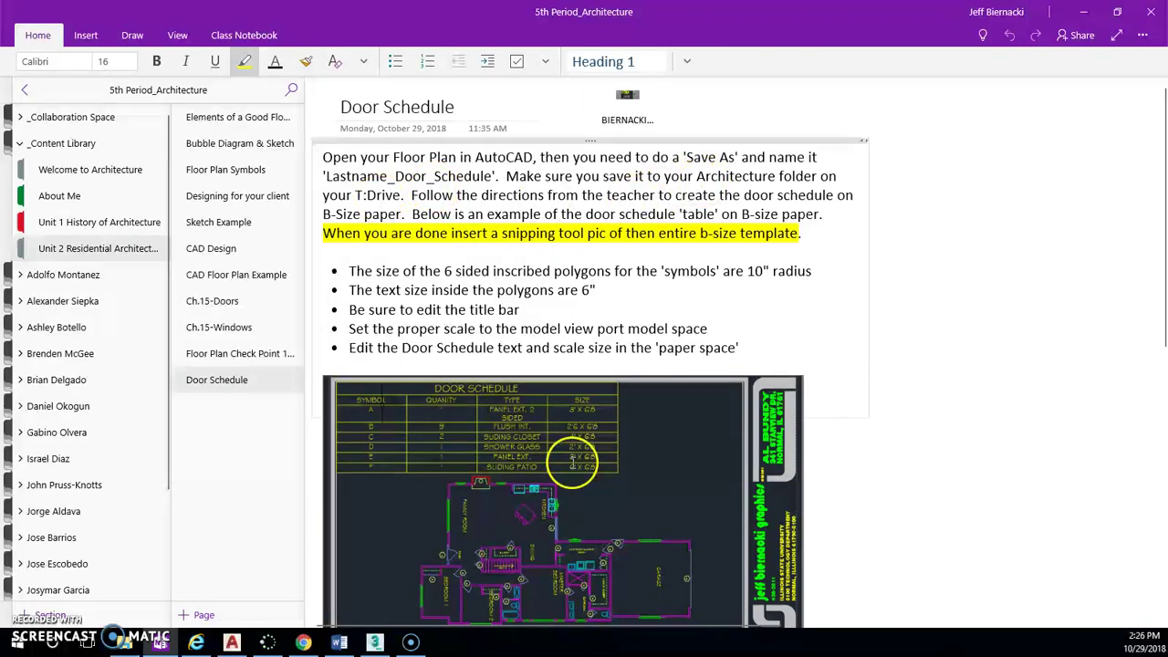
# Step: Scroll through the OneNote Door Schedule assignment instructions and example sheet
pyautogui.scroll(-1, 575, 395)
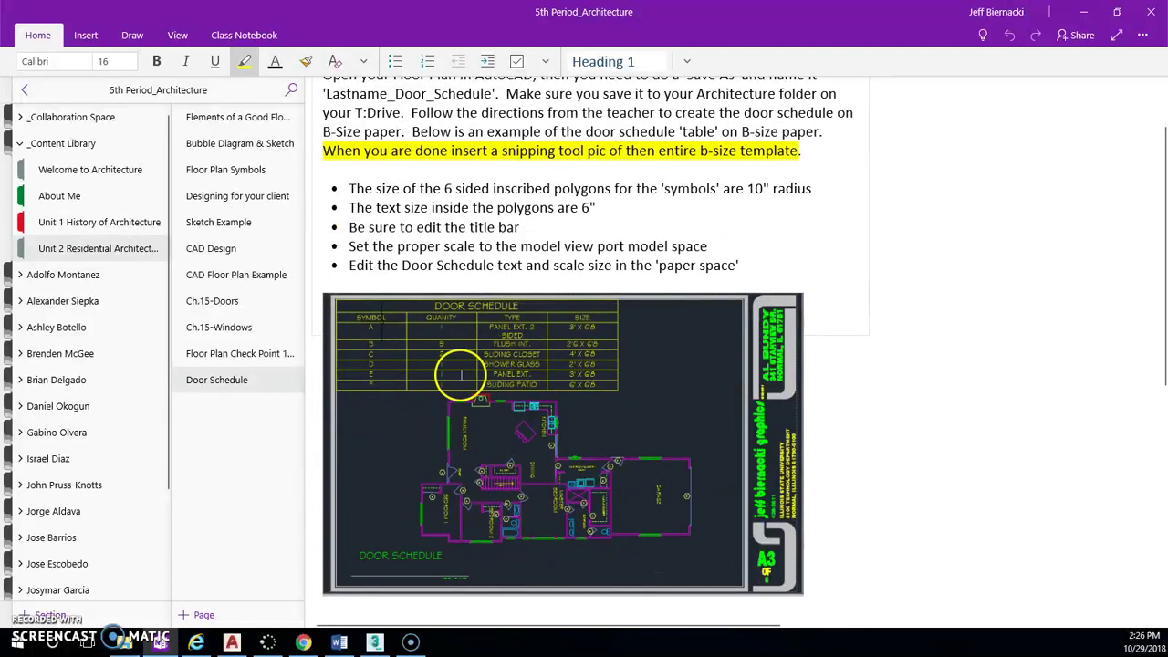
pyautogui.scroll(1, 560, 382)
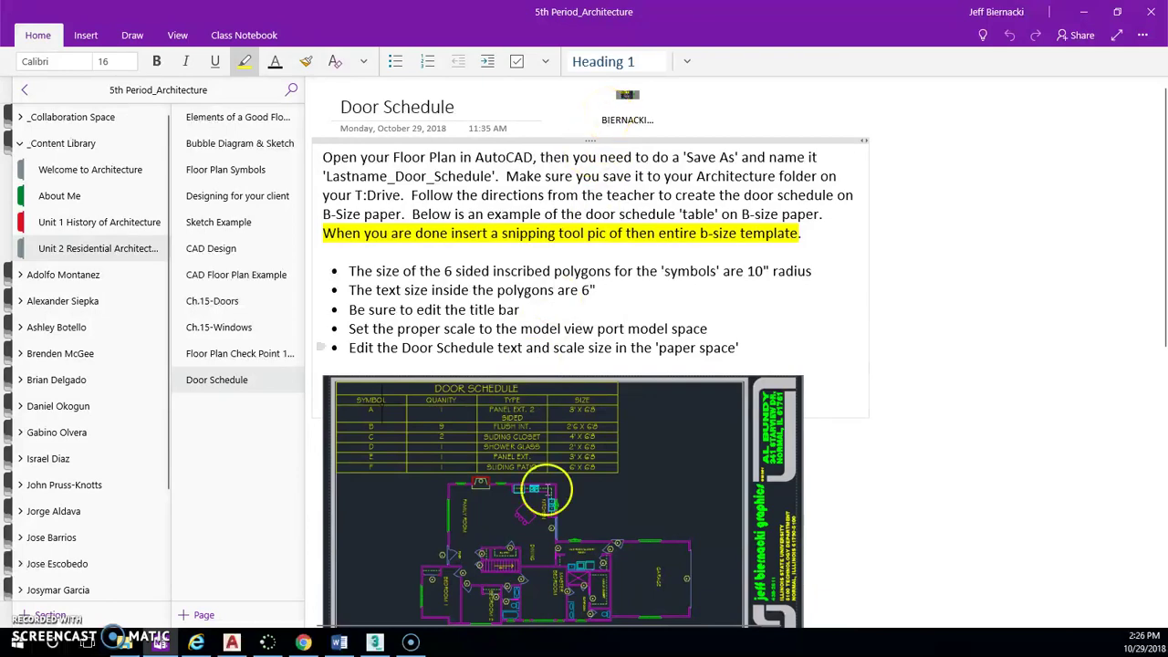
# Step: Save the floor plan as a new drawing named DOOR_SCHEDULE 2
pyautogui.click(231, 642)
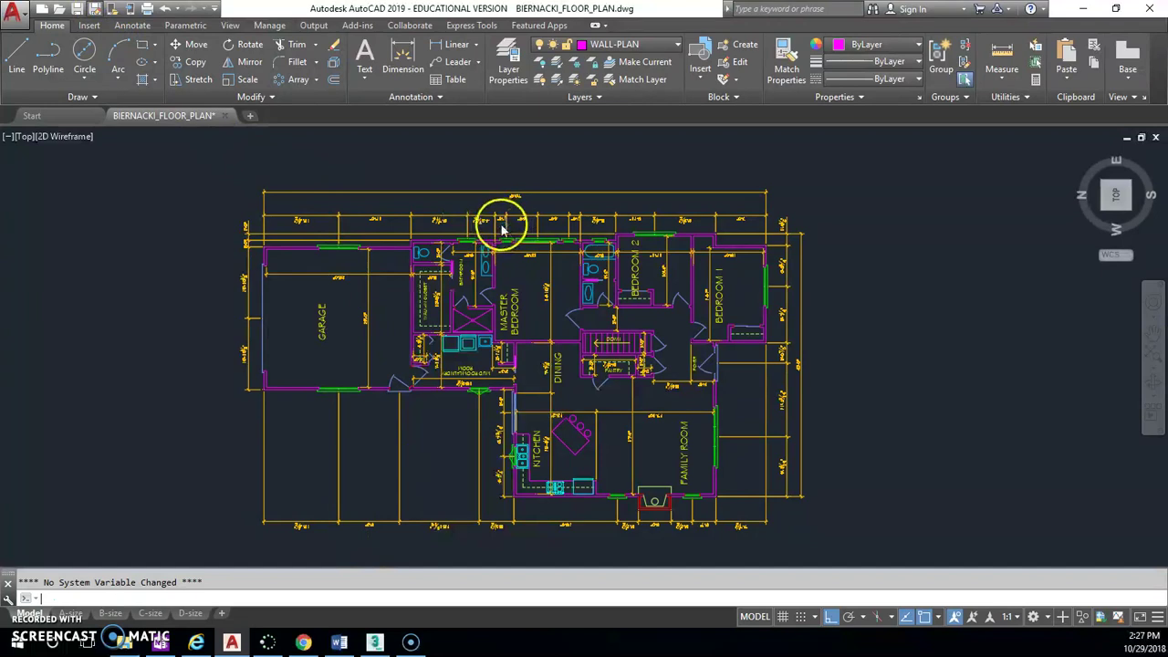
pyautogui.hotkey('ctrl', 'shift', 's')
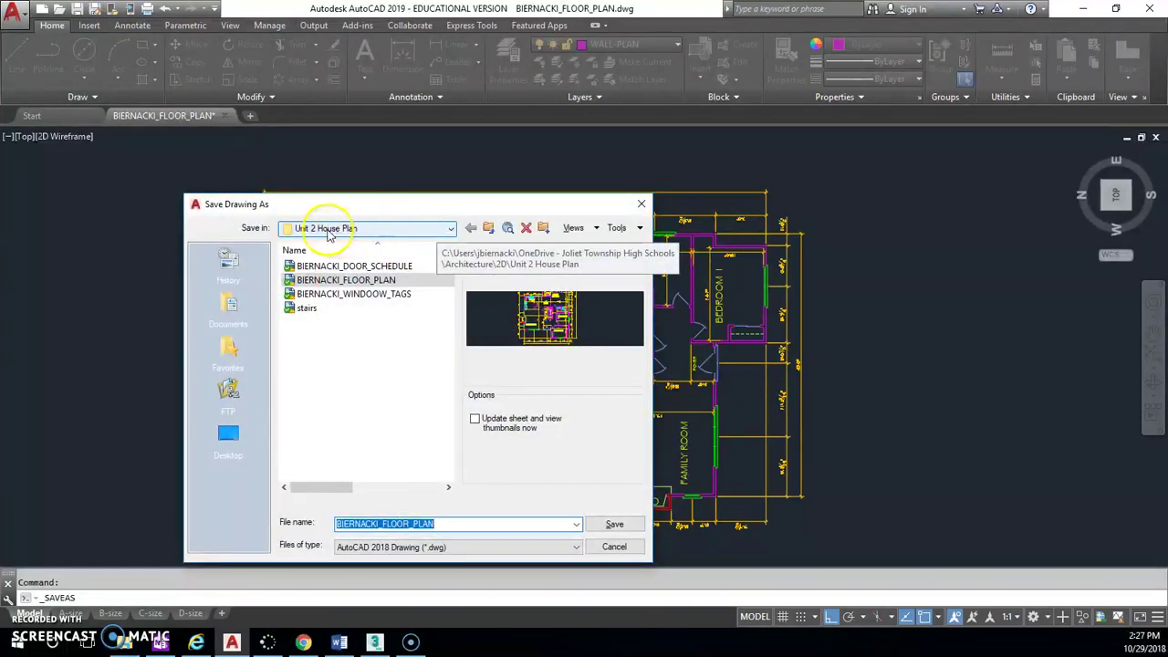
pyautogui.click(382, 266)
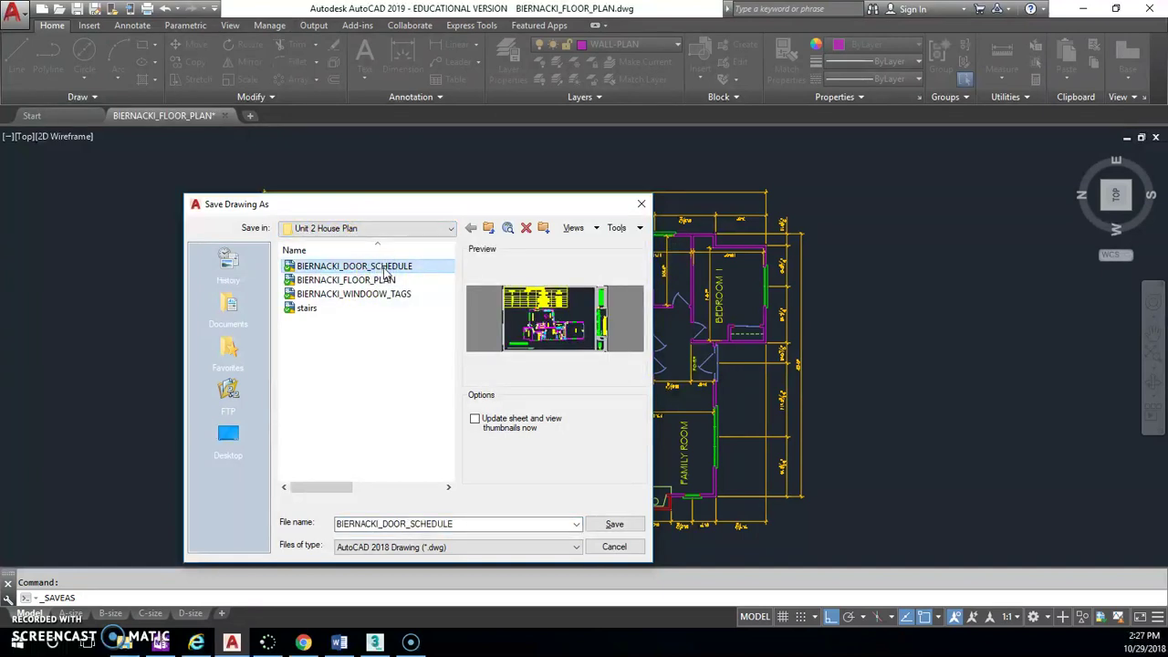
pyautogui.click(373, 524)
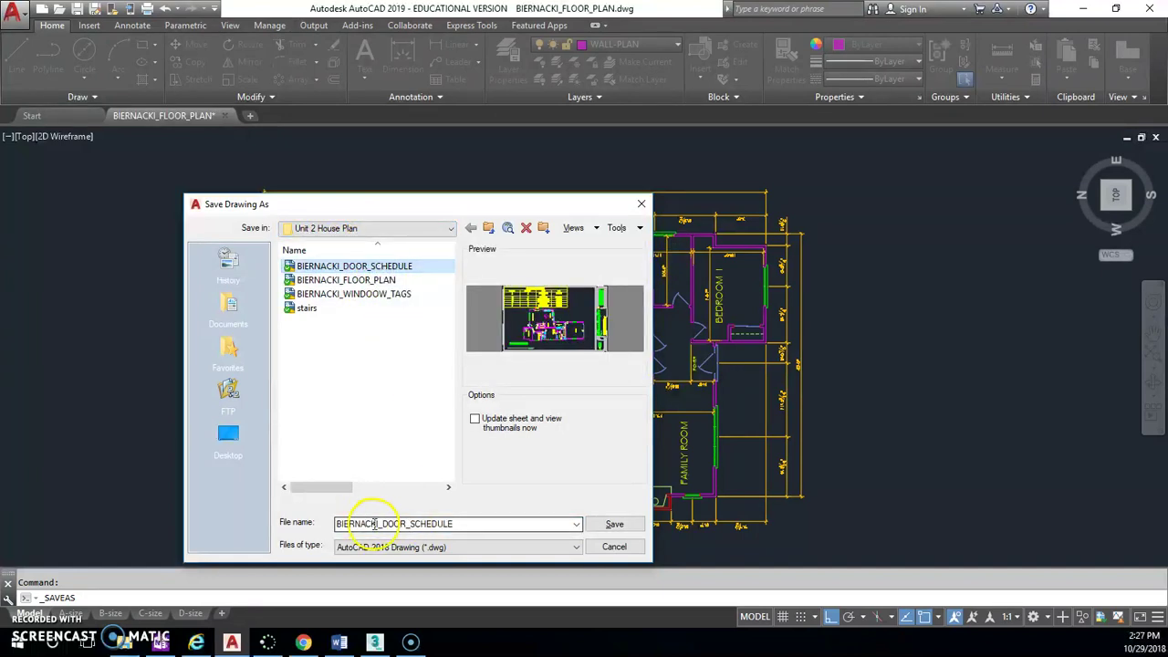
pyautogui.doubleClick(453, 525)
pyautogui.click(460, 525)
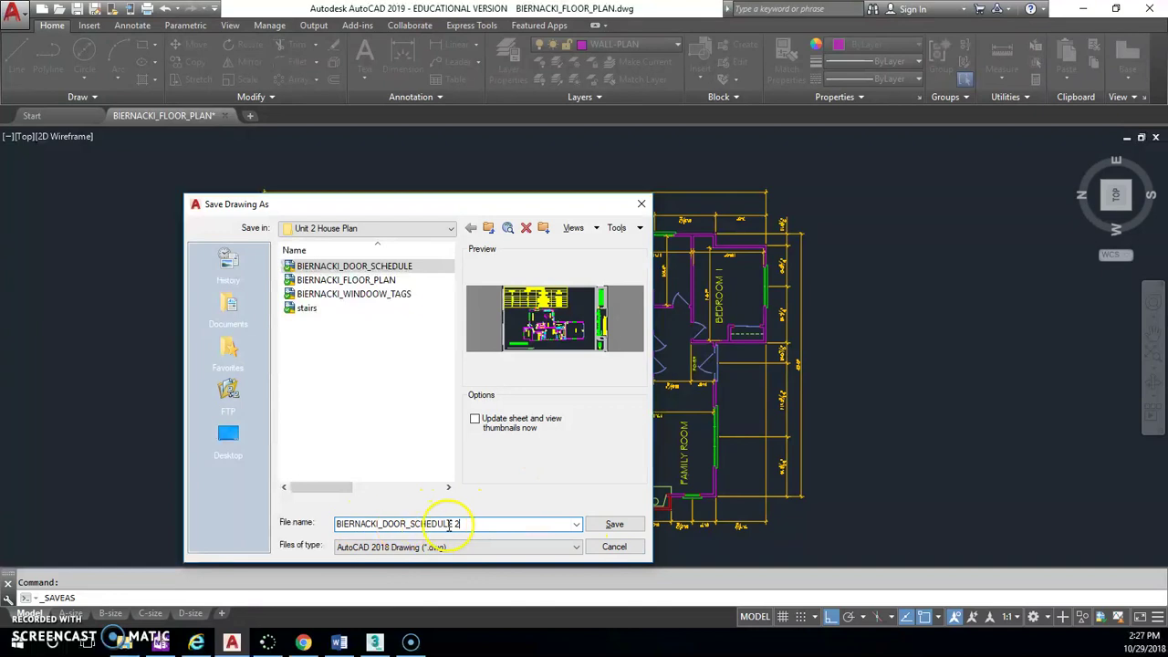
pyautogui.click(615, 526)
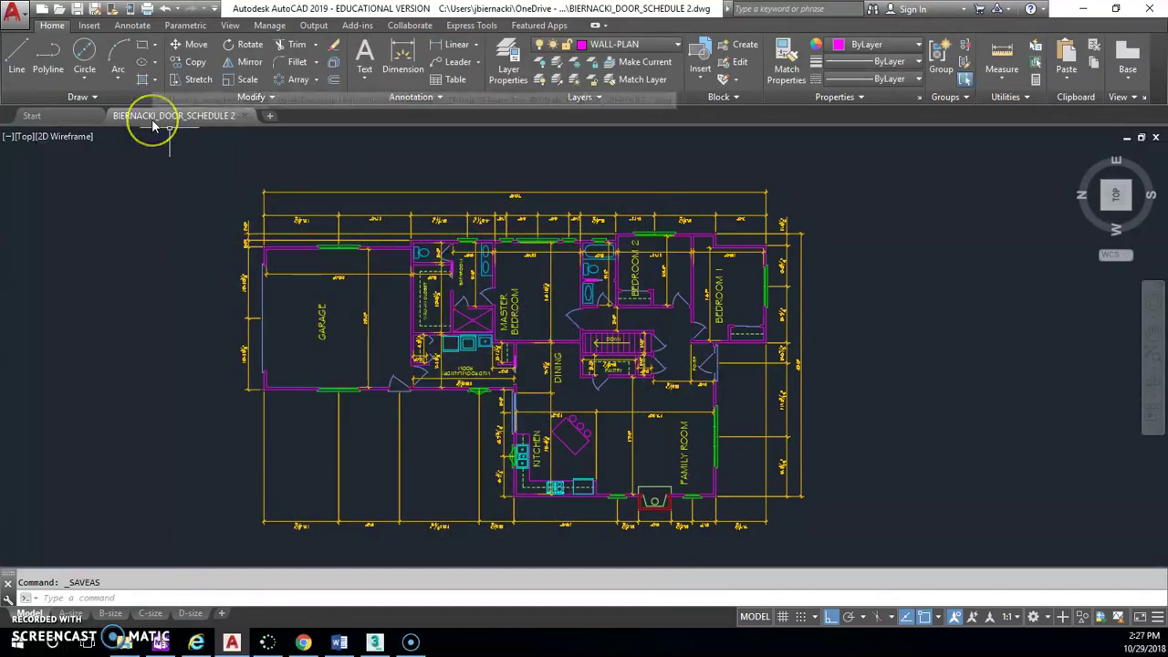
# Step: Reopen the original FLOOR_PLAN from Recent Documents, then return to DOOR_SCHEDULE 2
pyautogui.moveTo(153, 126)
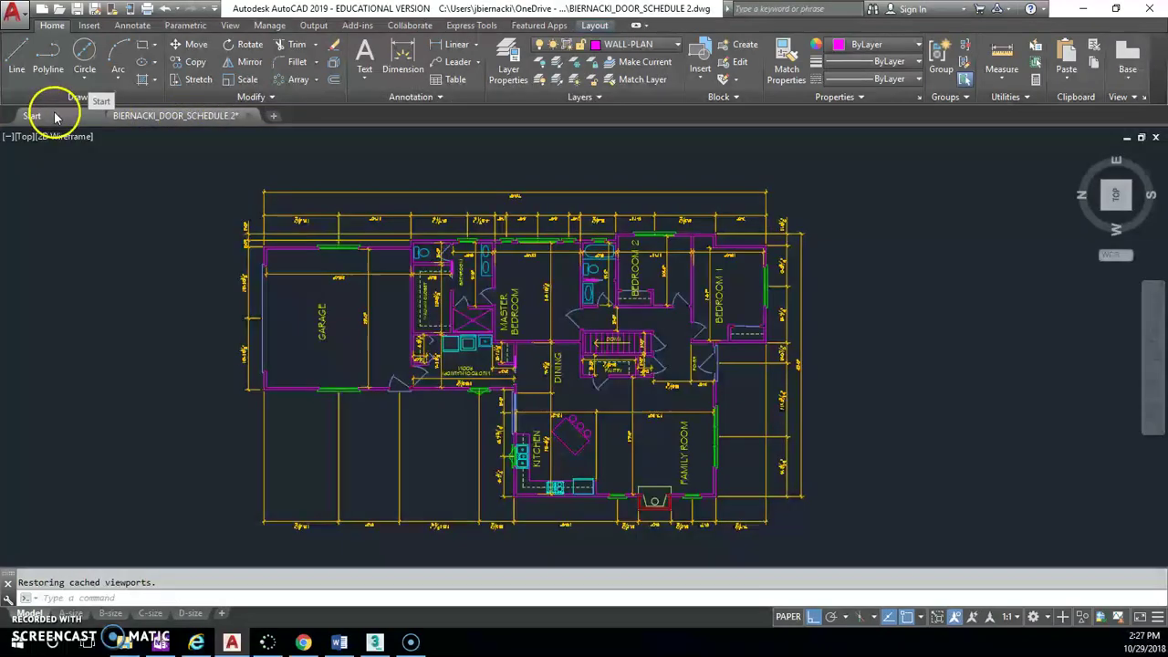
pyautogui.click(48, 115)
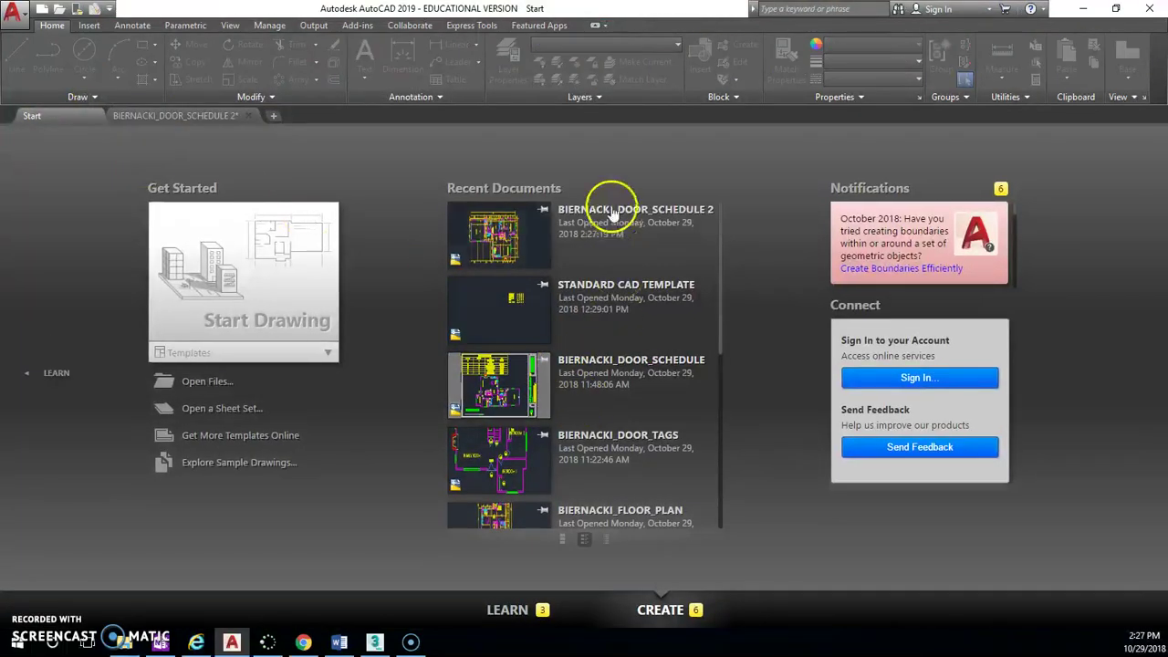
pyautogui.scroll(-3, 633, 440)
pyautogui.click(617, 385)
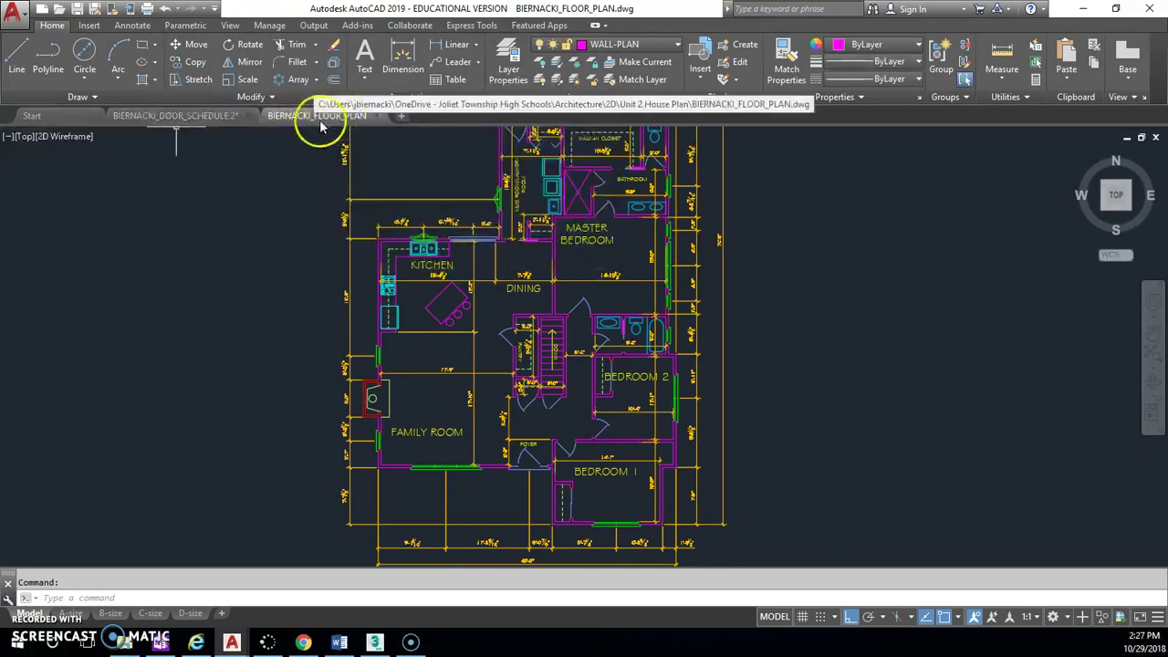
pyautogui.click(188, 117)
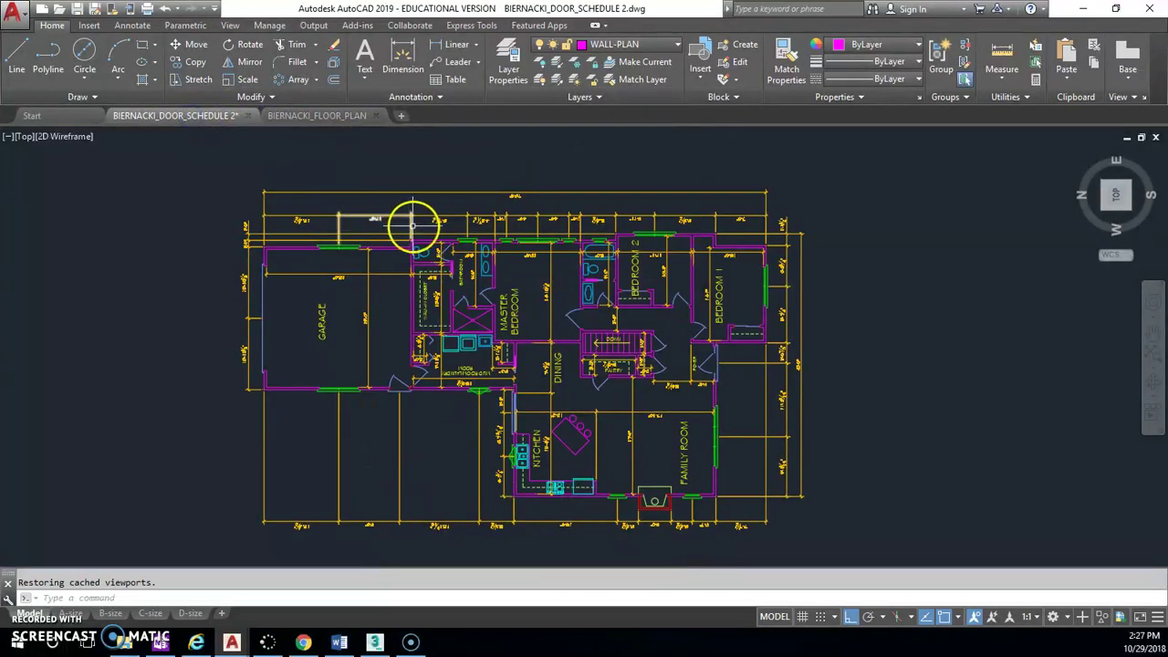
# Step: Turn off and freeze the DIM layer, then rotate the plan a quarter turn
pyautogui.click(676, 47)
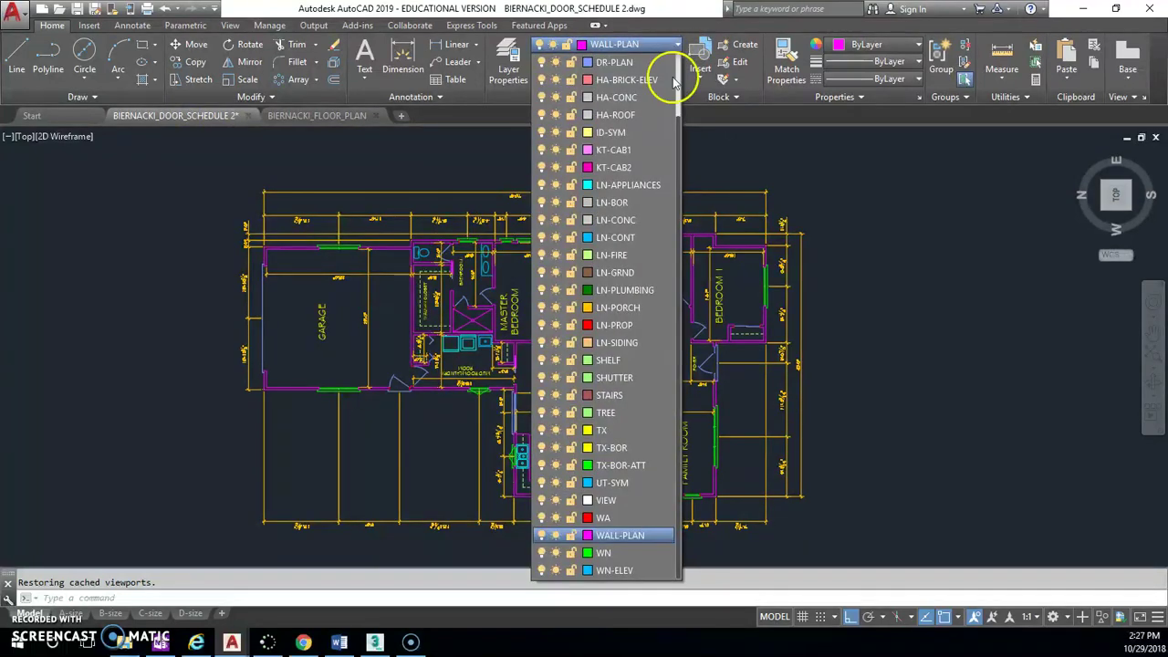
pyautogui.moveTo(672, 156); pyautogui.dragTo(678, 102)
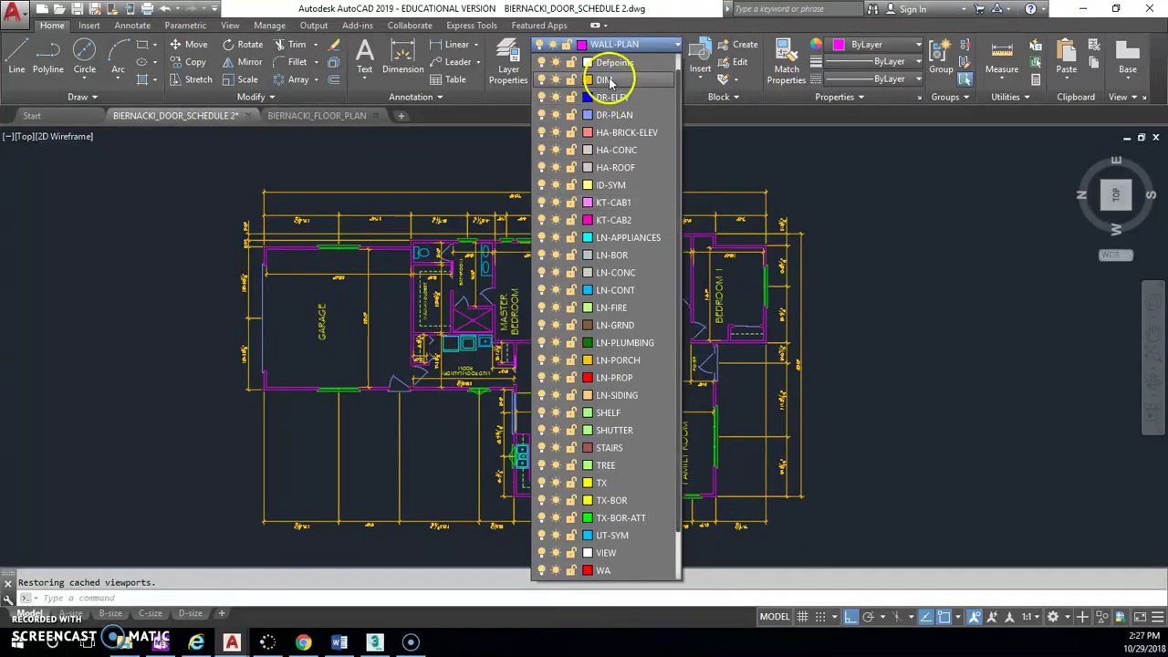
pyautogui.click(542, 80)
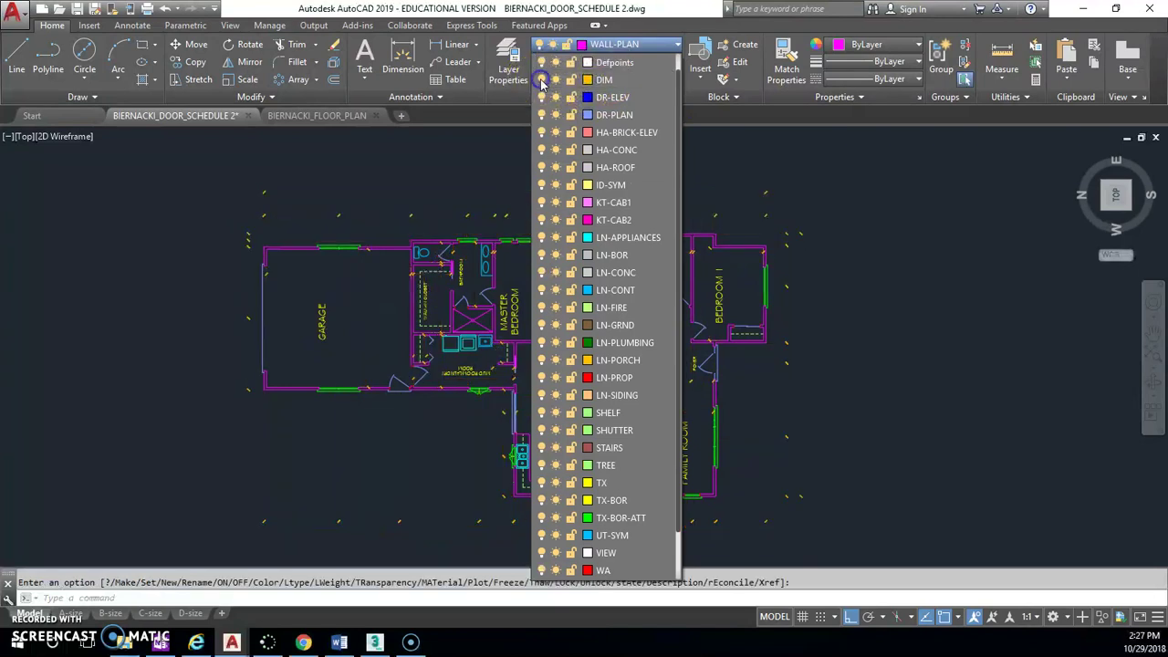
pyautogui.click(556, 81)
pyautogui.click(848, 220)
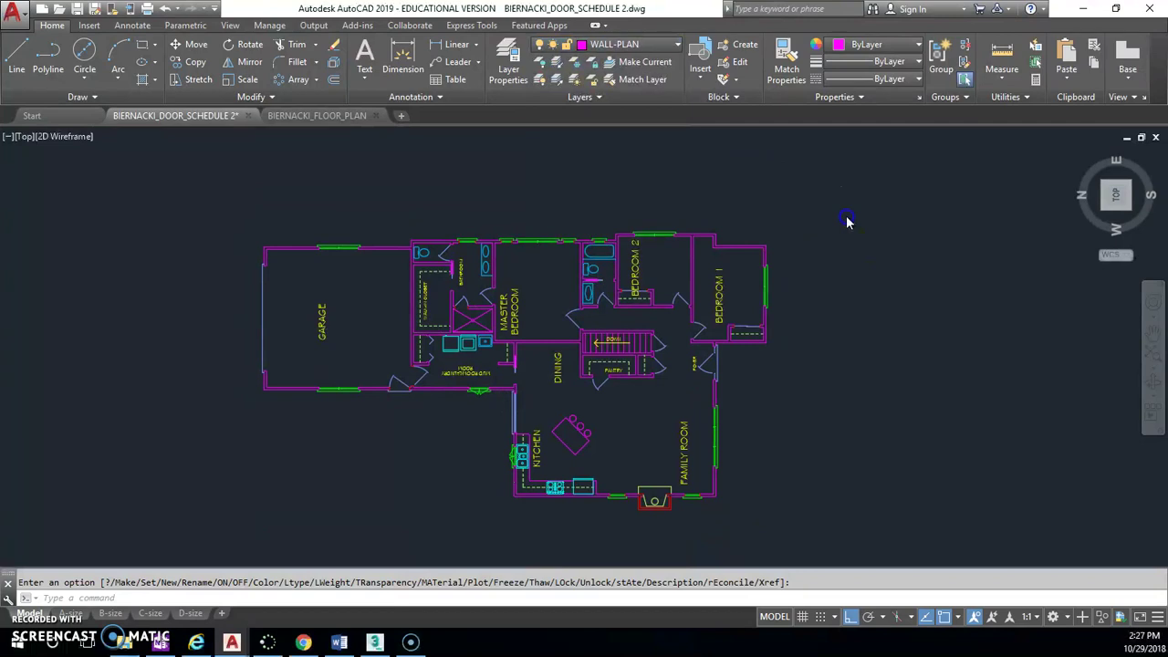
pyautogui.click(1161, 169)
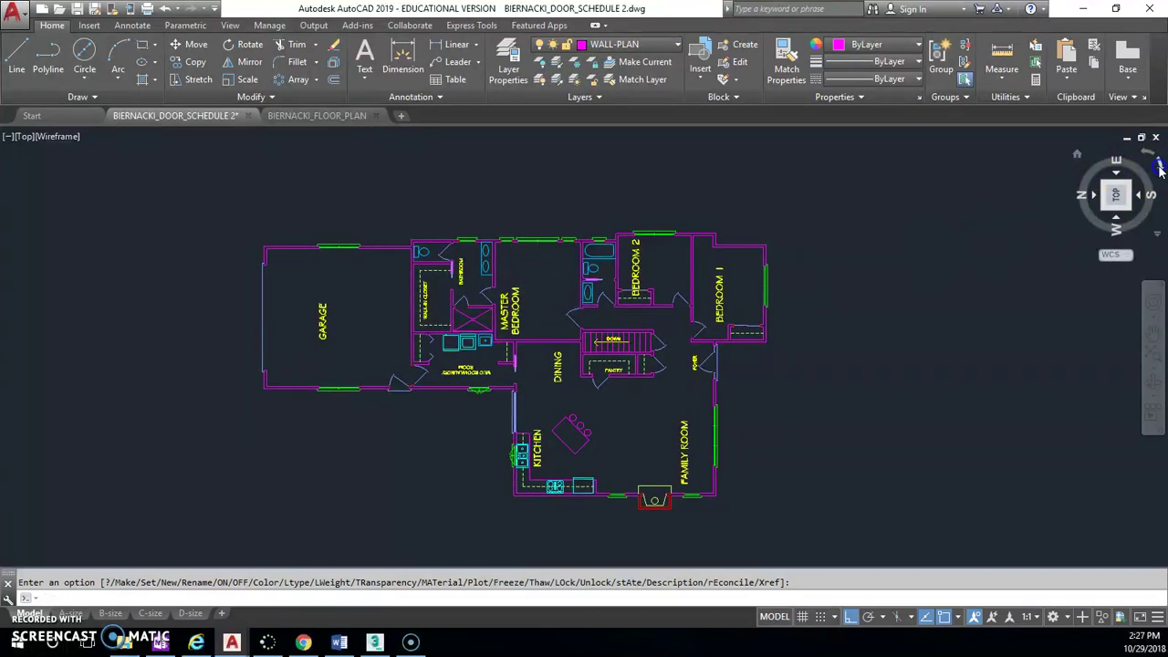
pyautogui.scroll(5, 790, 369)
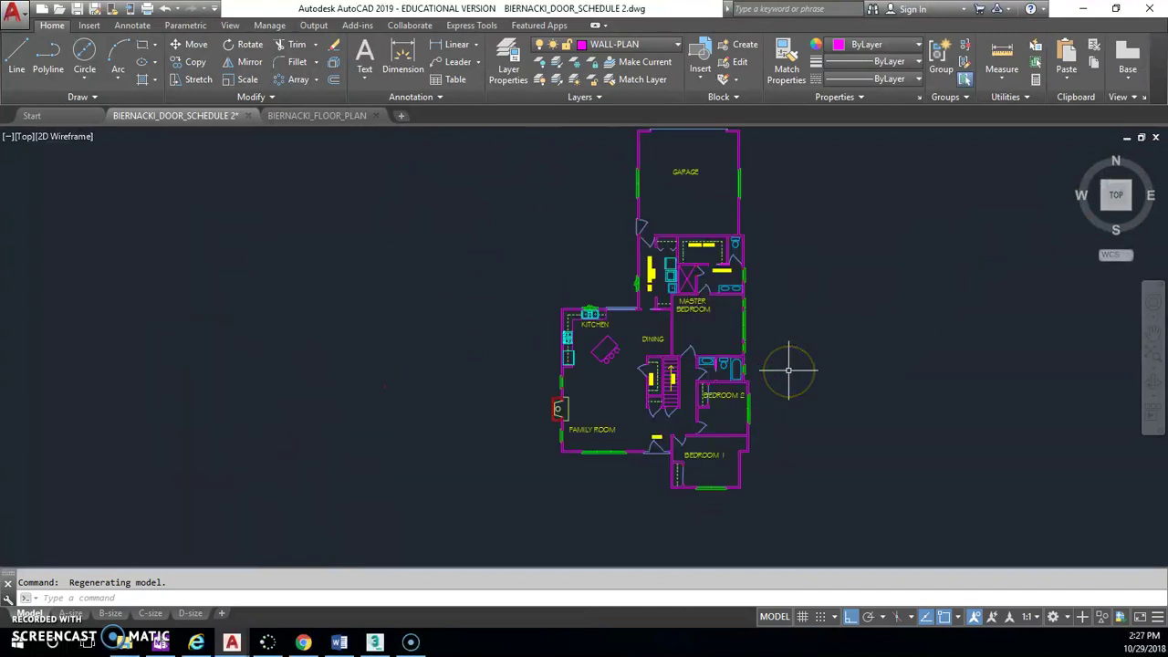
# Step: Rotate the plan again, then enlarge and shift it inside the B-size layout viewport
pyautogui.moveTo(795, 365); pyautogui.dragTo(602, 376, button='middle')
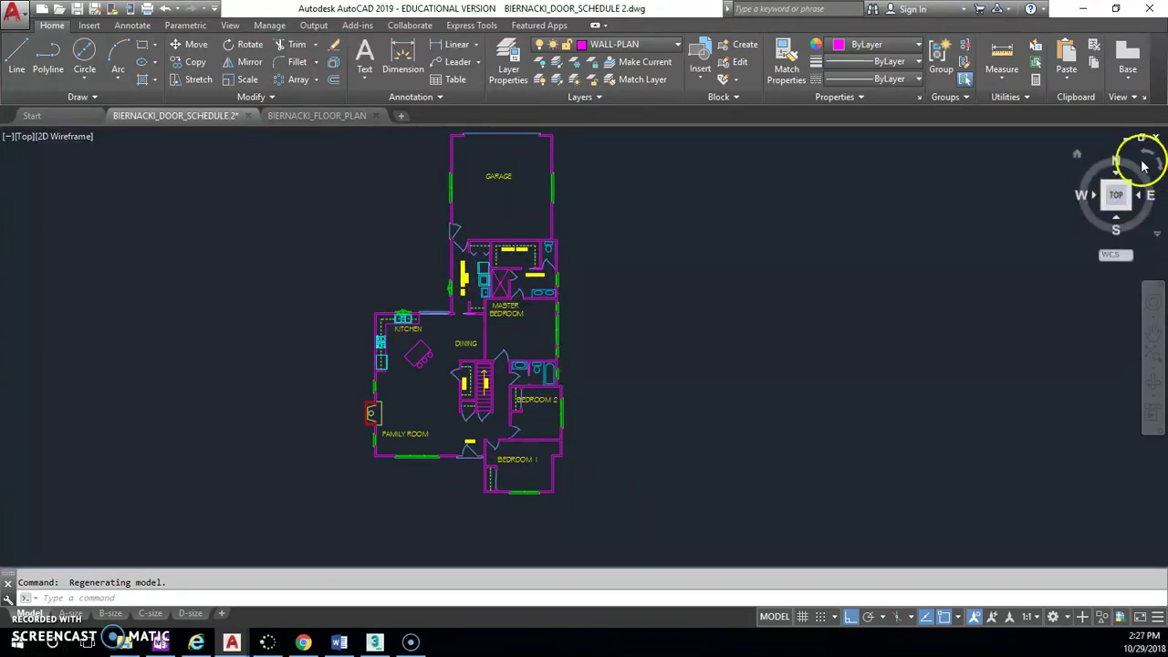
pyautogui.click(1158, 164)
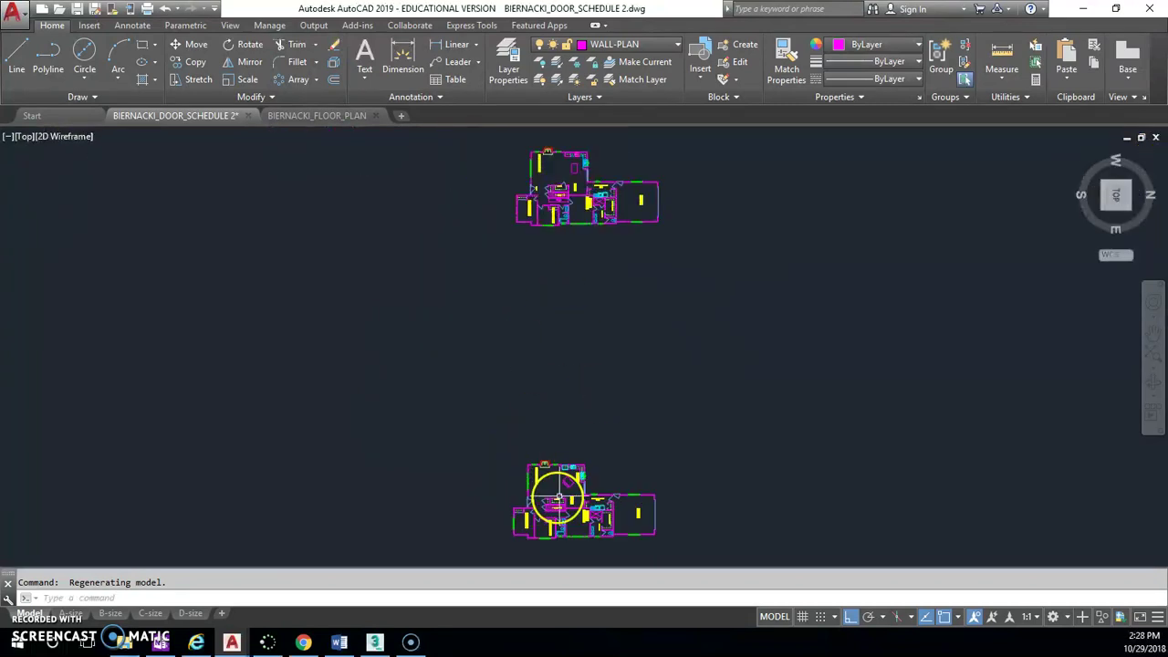
pyautogui.click(110, 614)
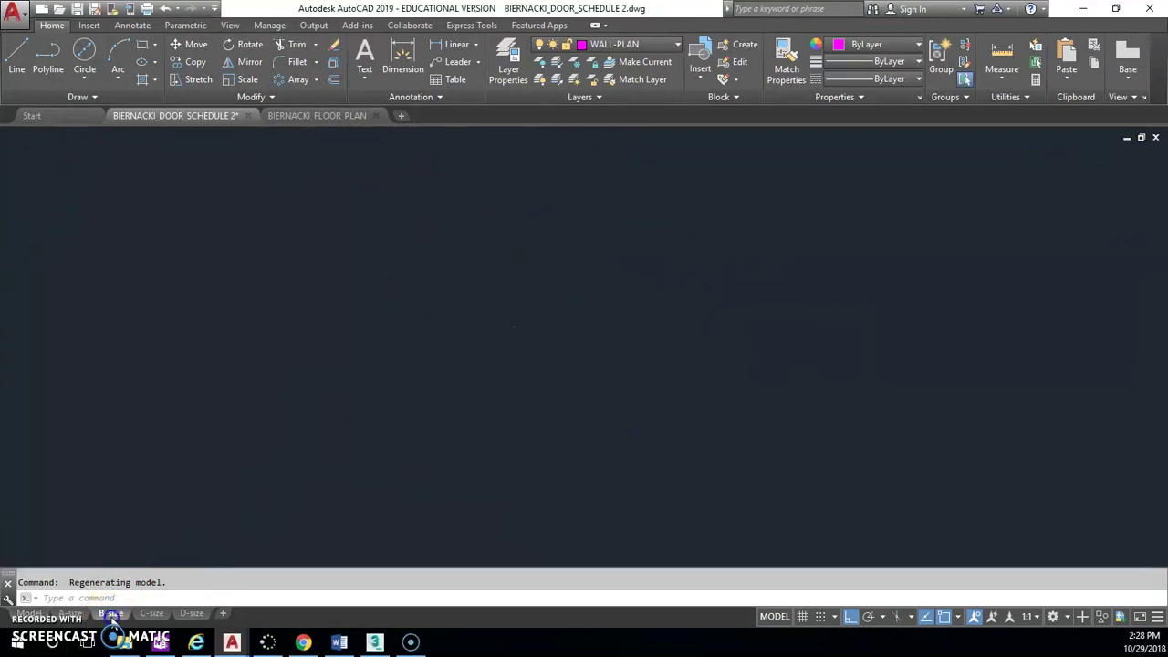
pyautogui.doubleClick(574, 248)
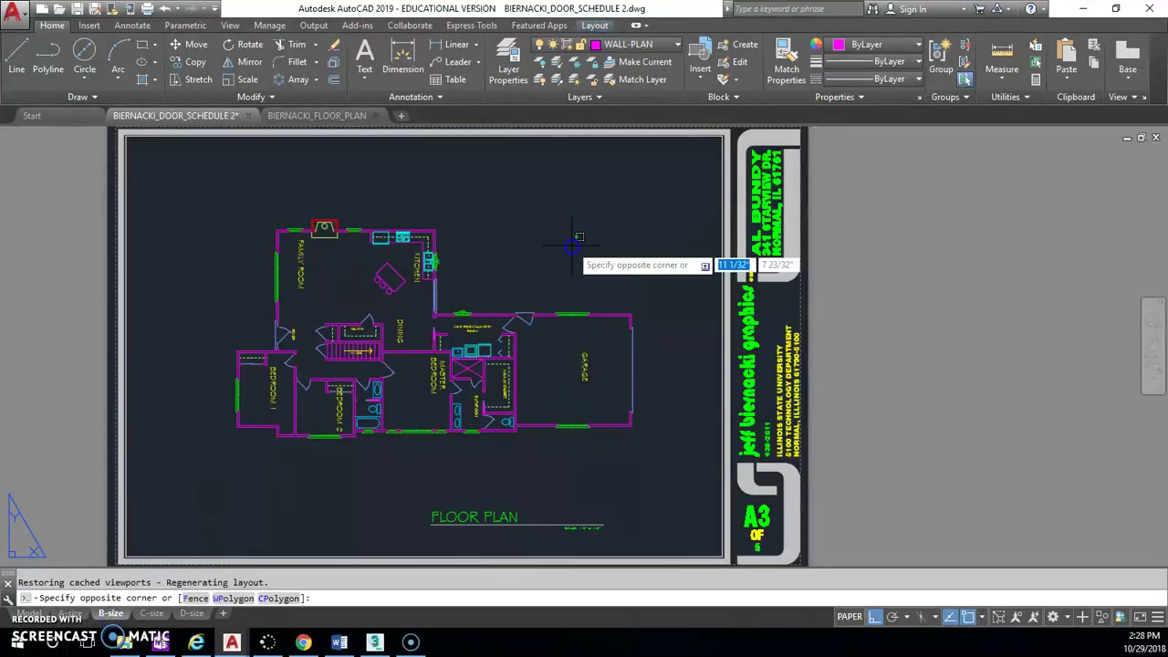
pyautogui.click(704, 144)
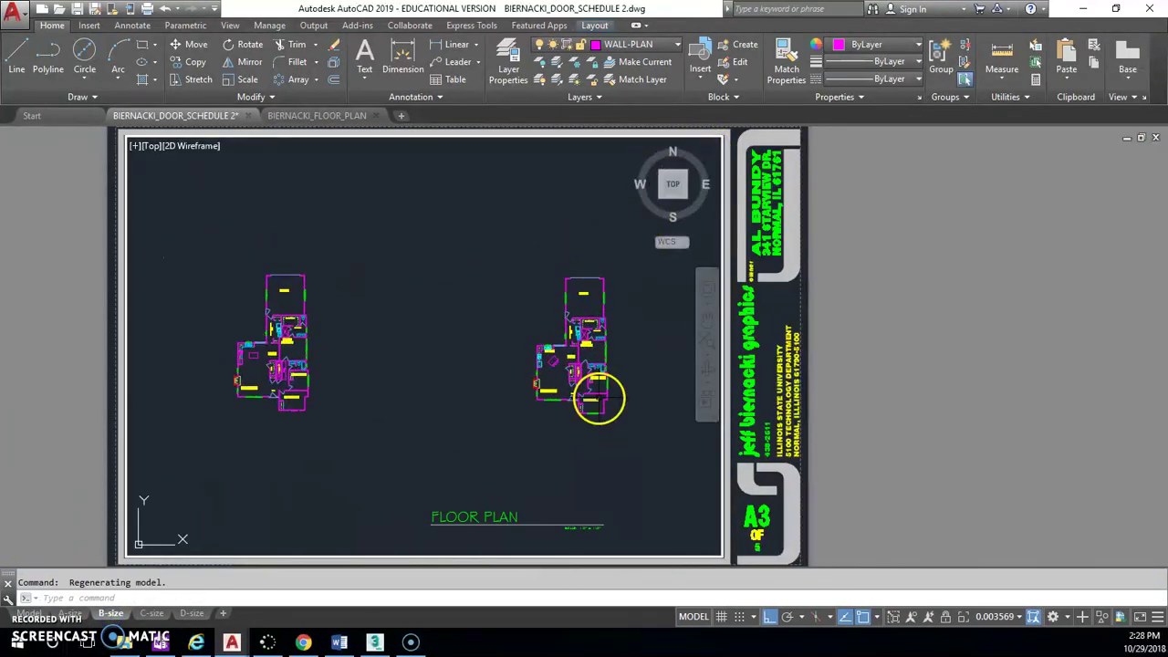
pyautogui.moveTo(599, 396); pyautogui.dragTo(326, 492, button='middle')
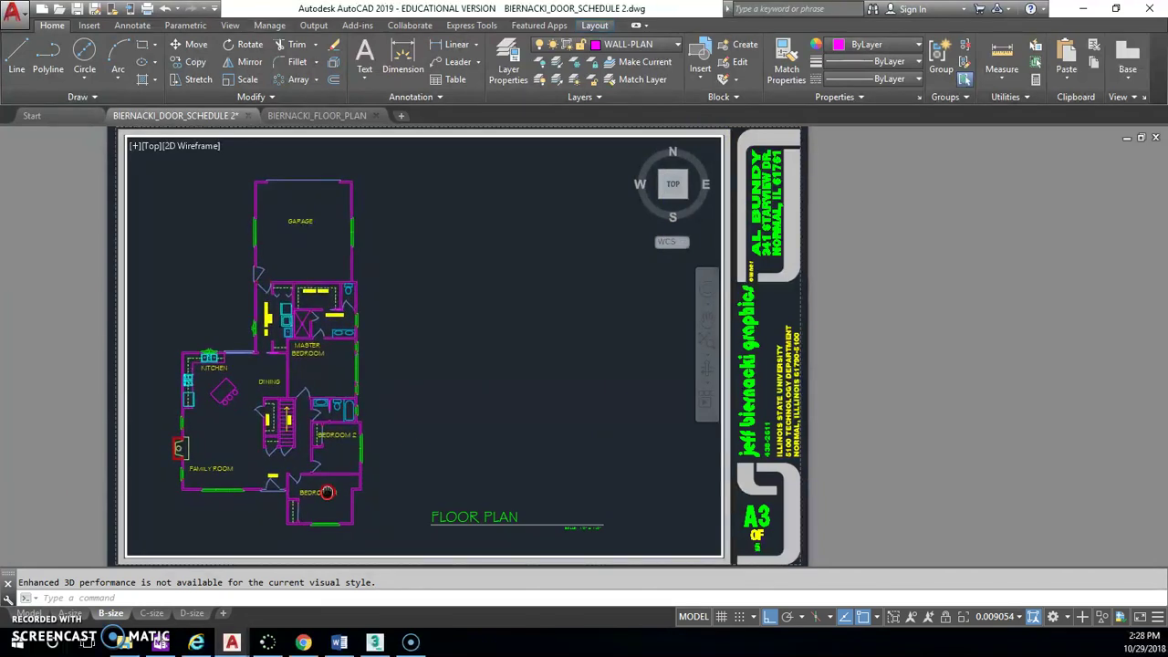
pyautogui.moveTo(574, 308); pyautogui.dragTo(747, 284, button='middle')
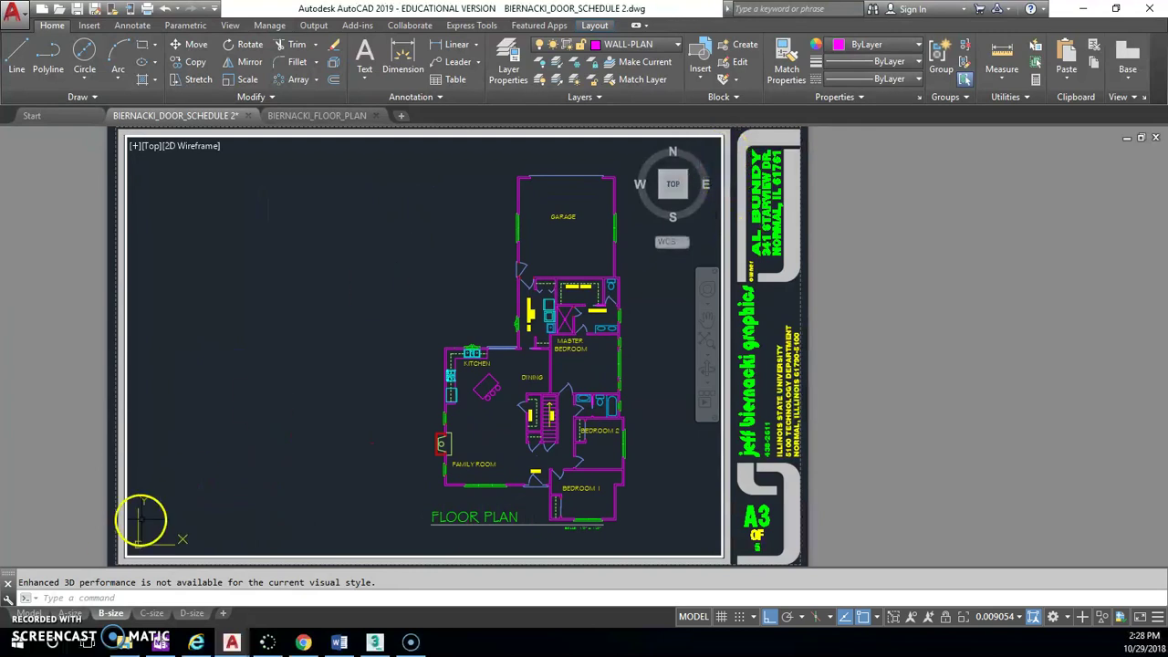
pyautogui.click(28, 613)
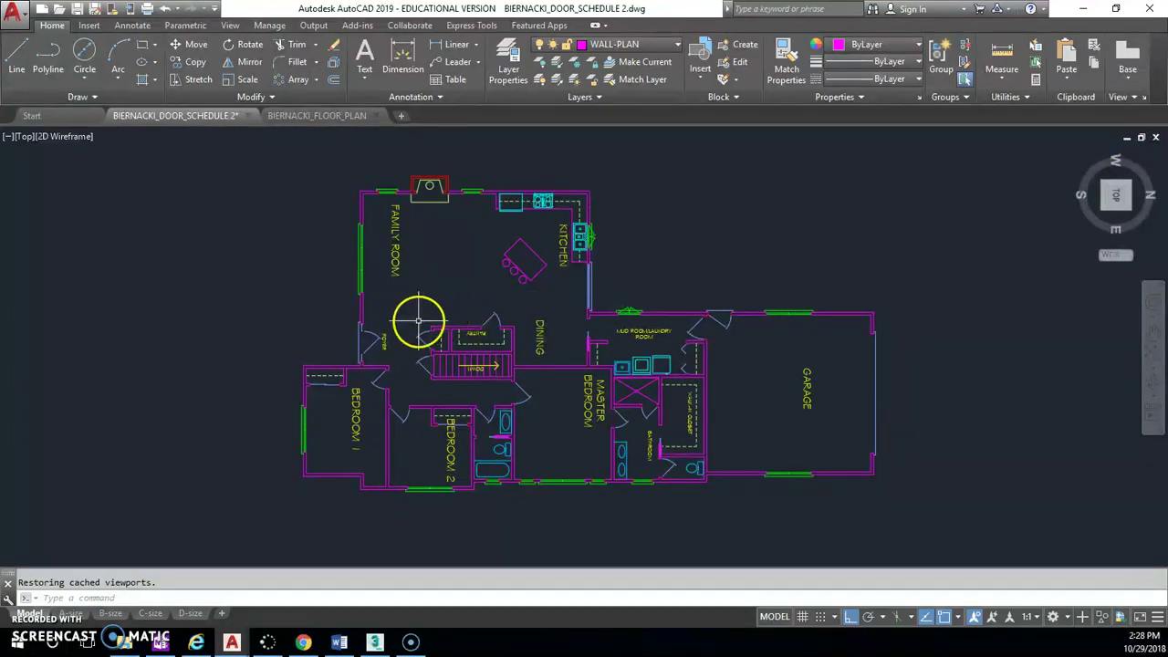
pyautogui.moveTo(444, 309); pyautogui.dragTo(437, 316, button='middle')
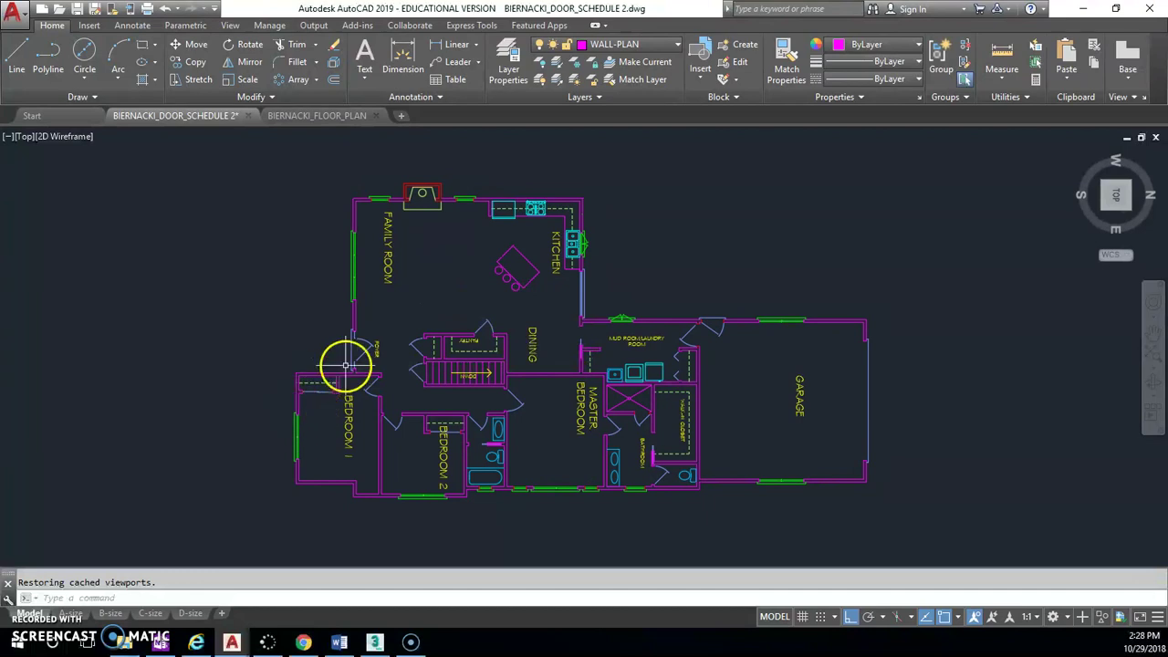
# Step: Draw a 6-sided polygon inscribed in a 10" radius left of the foyer wall
pyautogui.scroll(4, 365, 359)
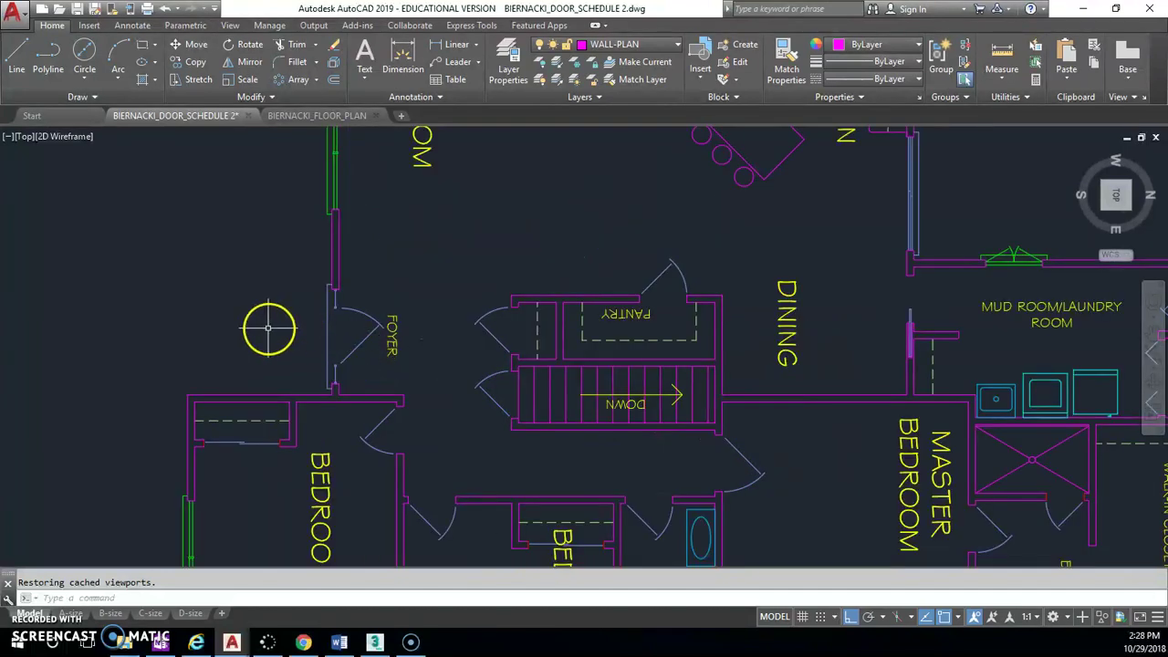
pyautogui.moveTo(265, 325); pyautogui.dragTo(300, 336, button='middle')
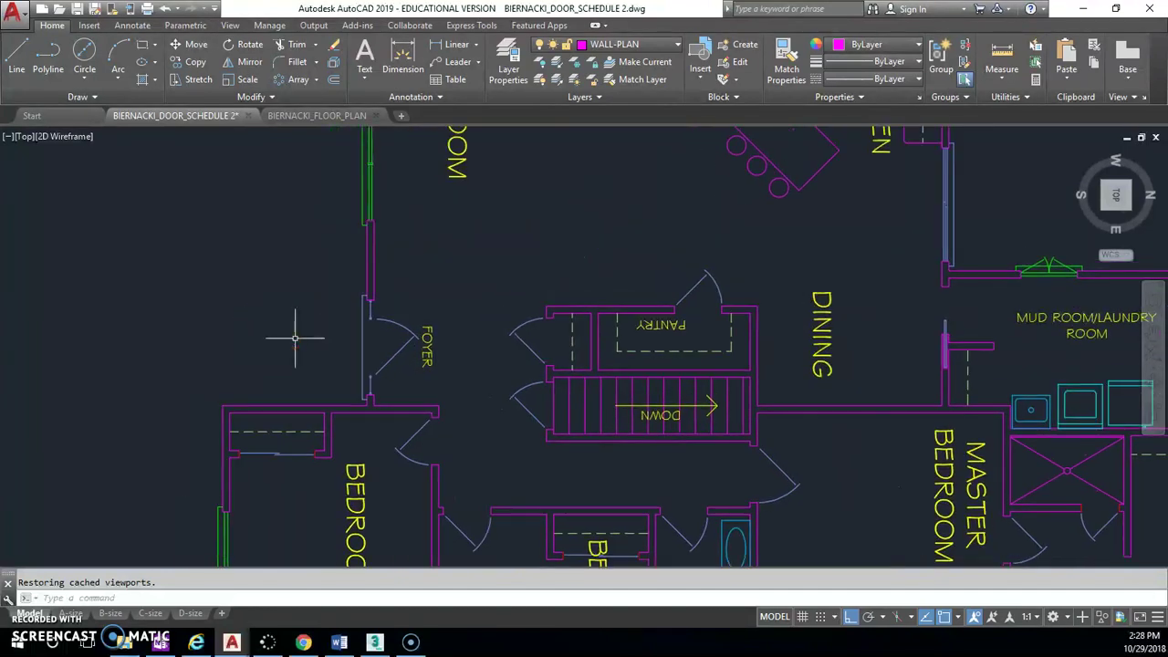
pyautogui.click(156, 46)
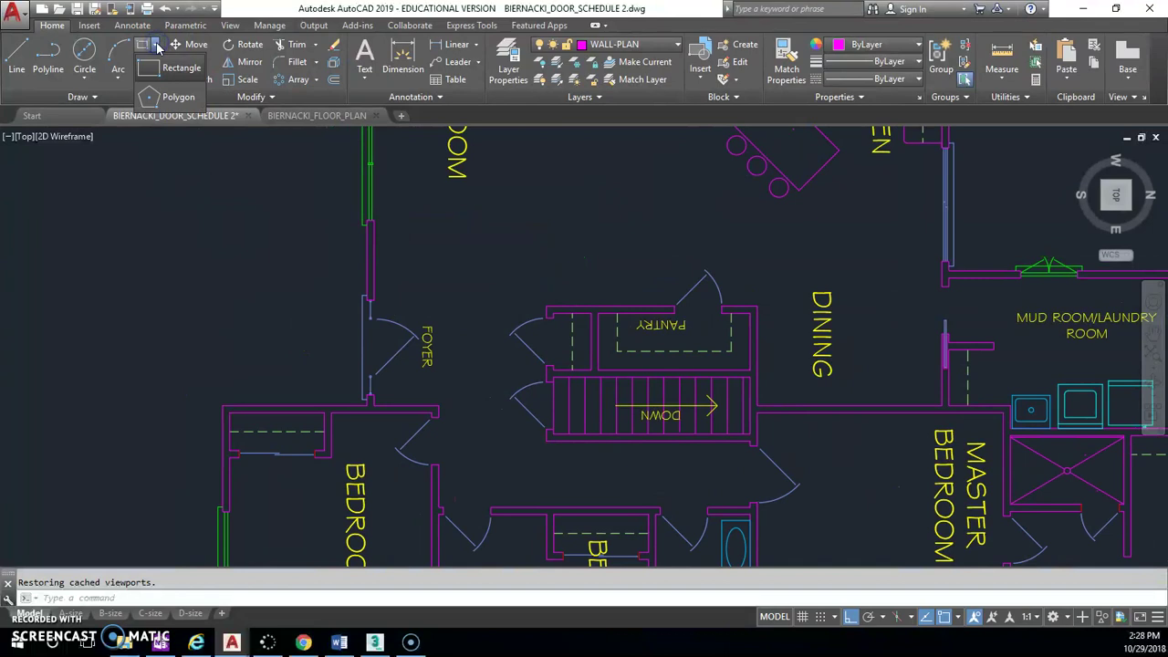
pyautogui.click(167, 98)
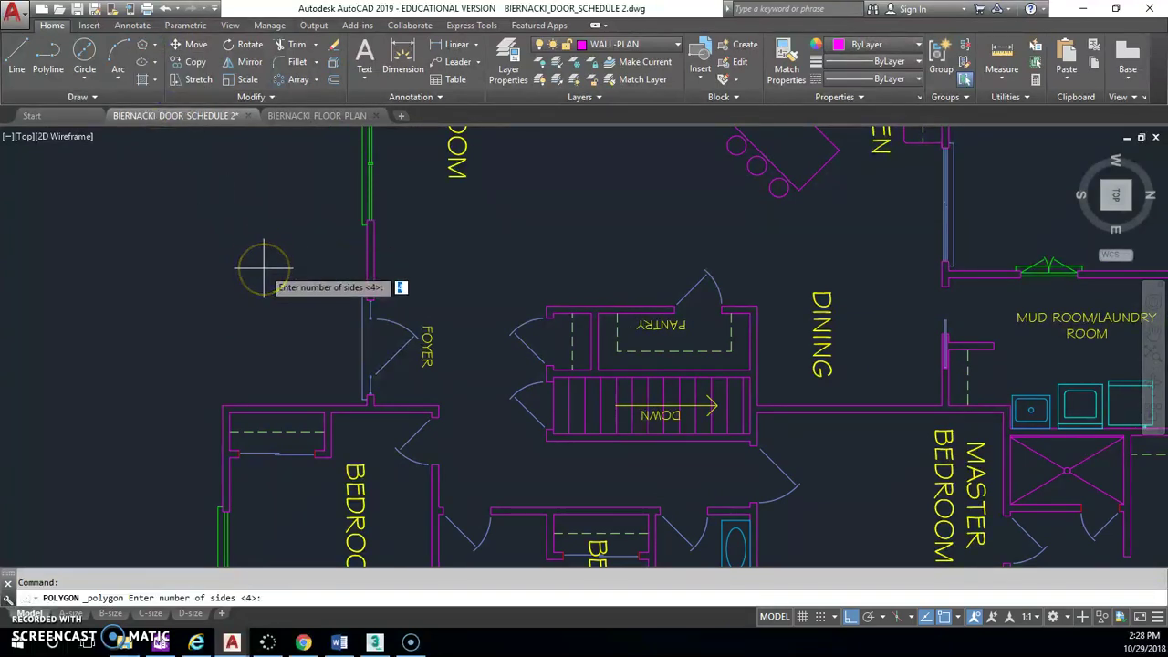
pyautogui.press('Return')
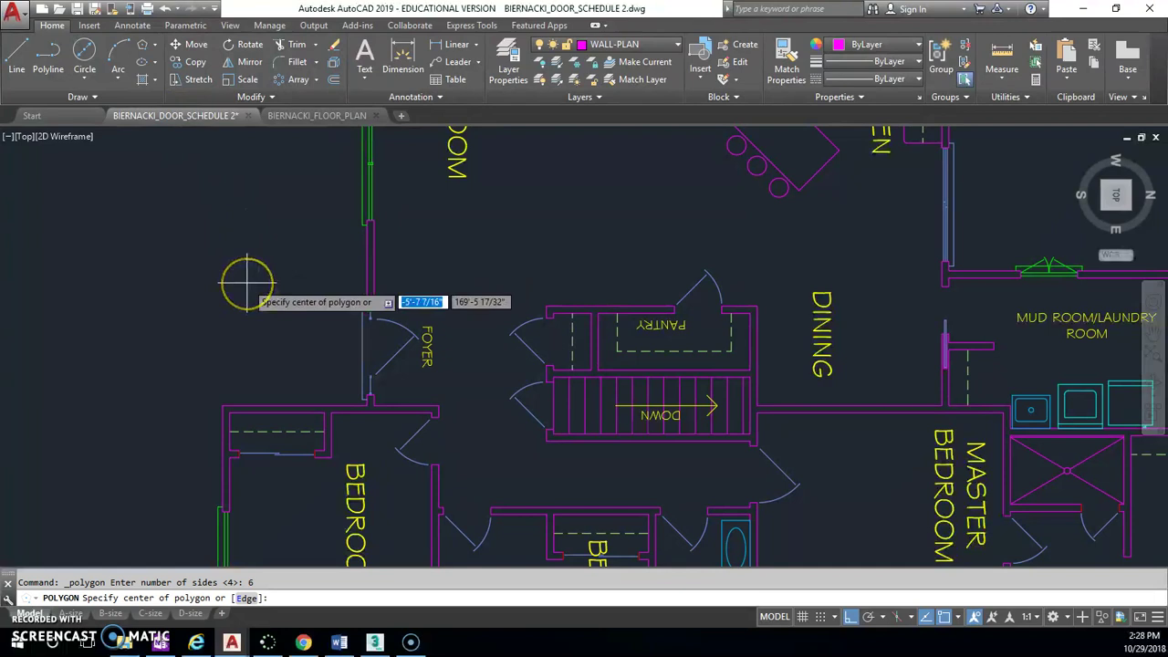
pyautogui.click(247, 283)
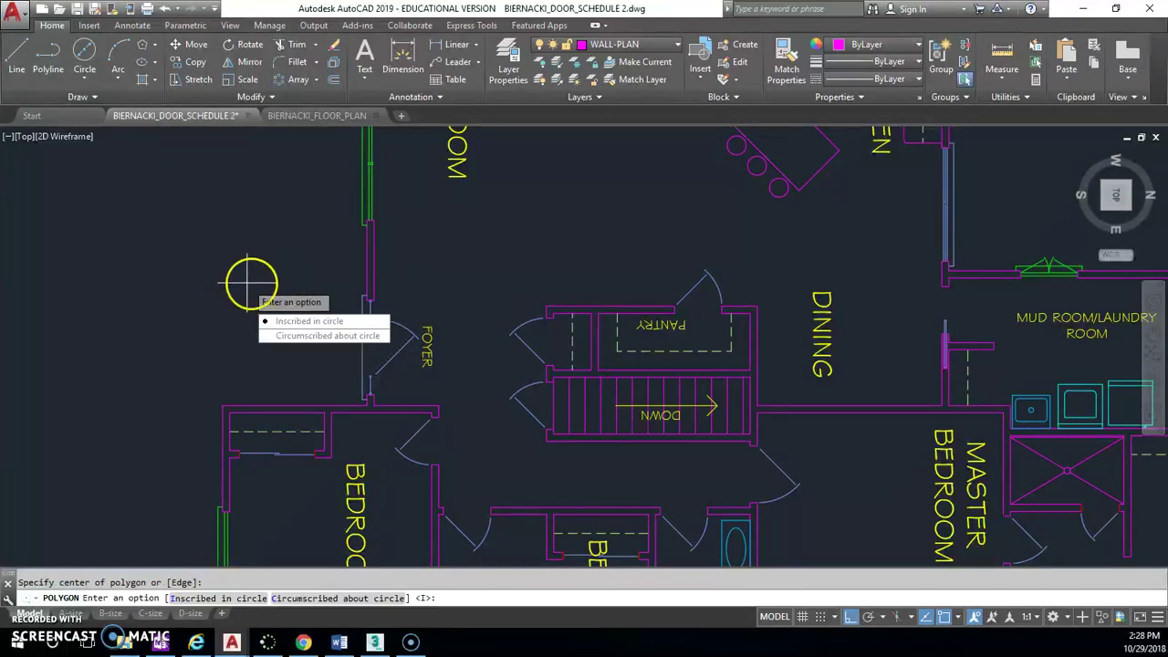
pyautogui.press('Return')
pyautogui.write('10')
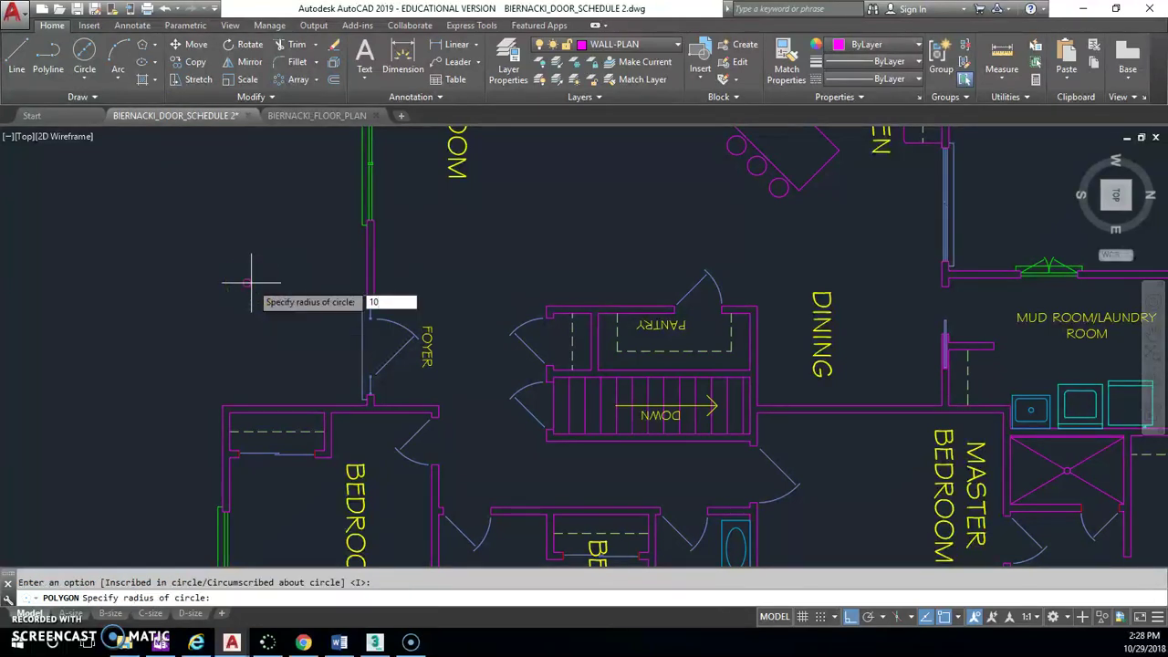
pyautogui.write('"')
pyautogui.press('Return')
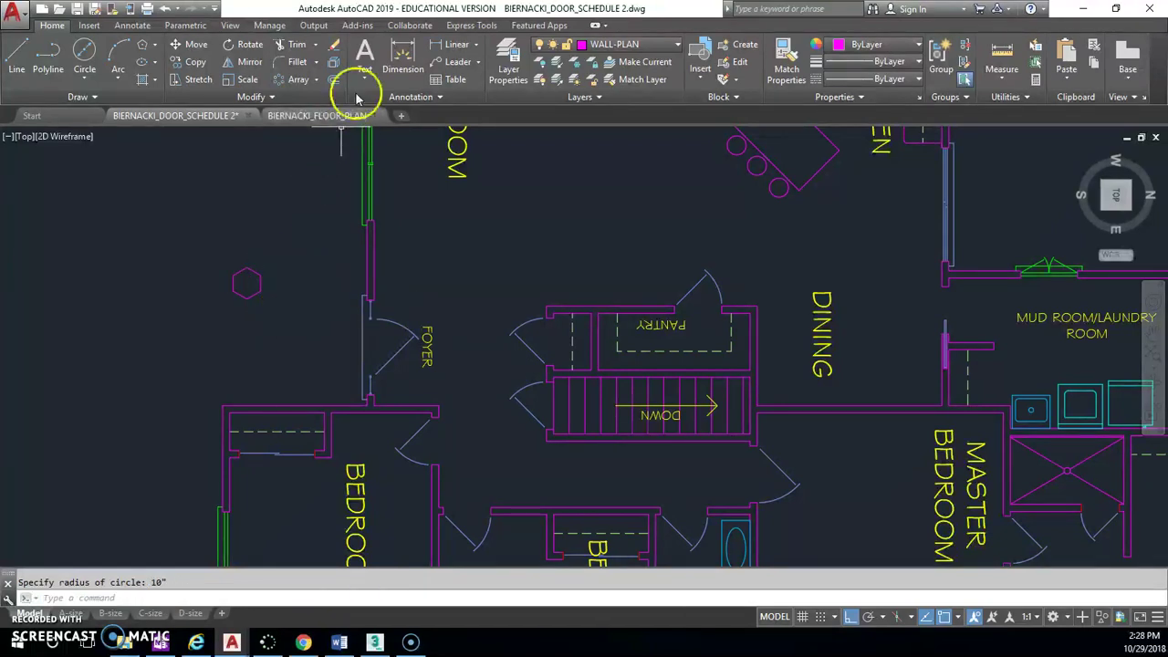
# Step: Add multiline text "A" beside the hexagon and select it for repositioning
pyautogui.click(366, 52)
pyautogui.scroll(3, 313, 239)
pyautogui.click(122, 329)
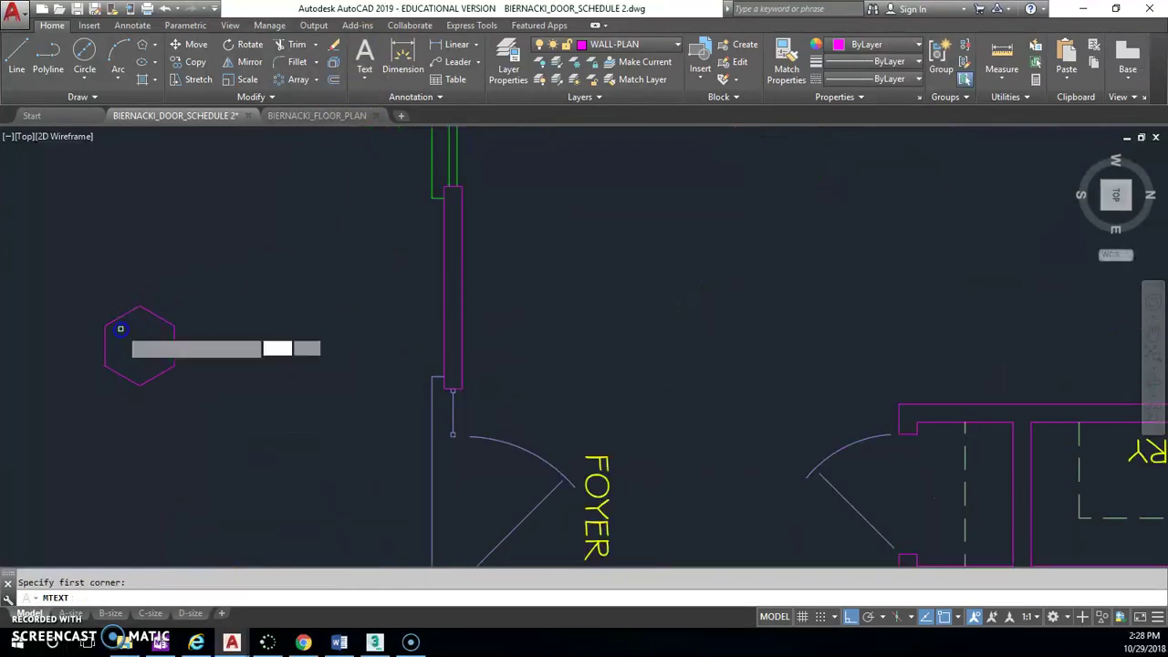
pyautogui.click(165, 361)
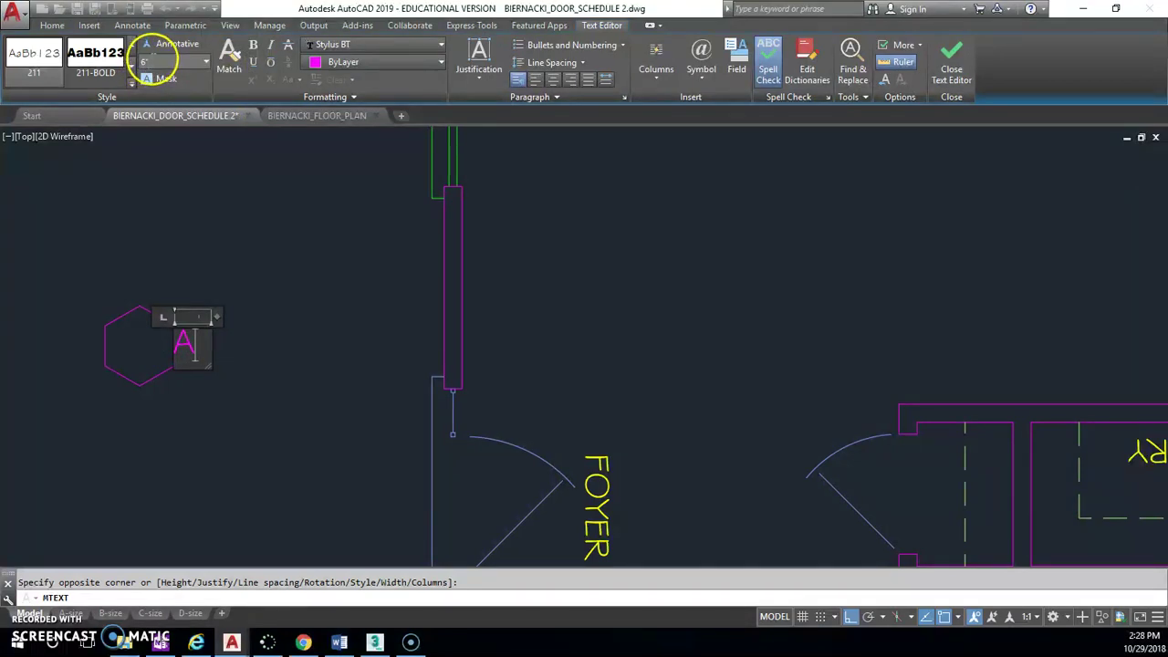
pyautogui.click(151, 338)
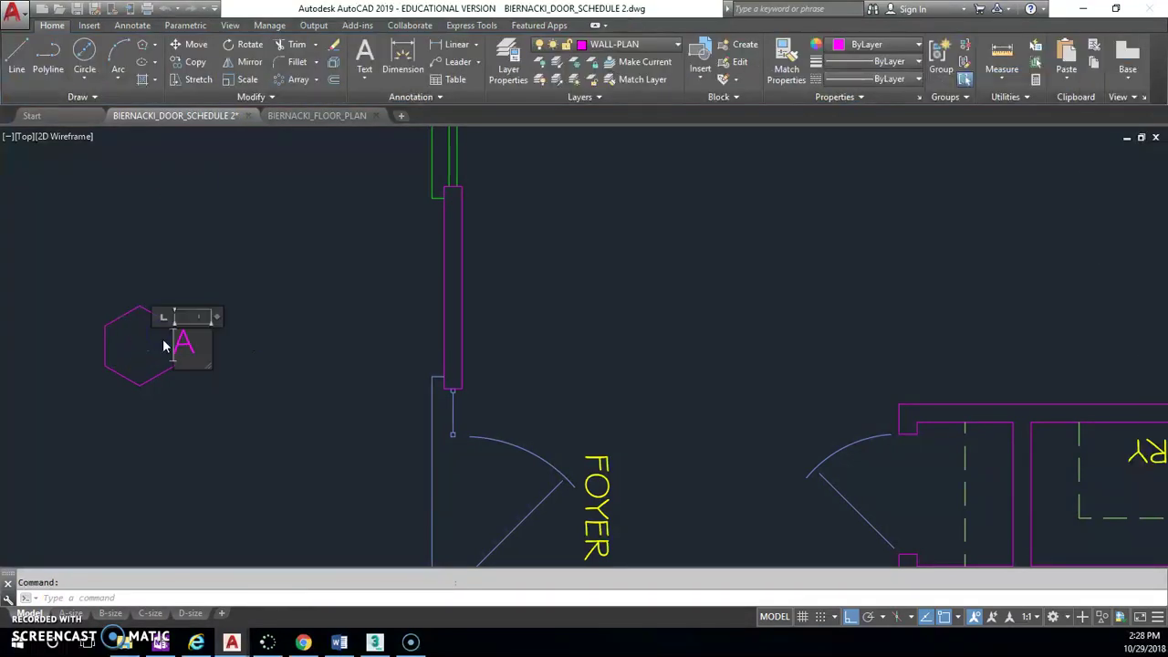
pyautogui.doubleClick(190, 351)
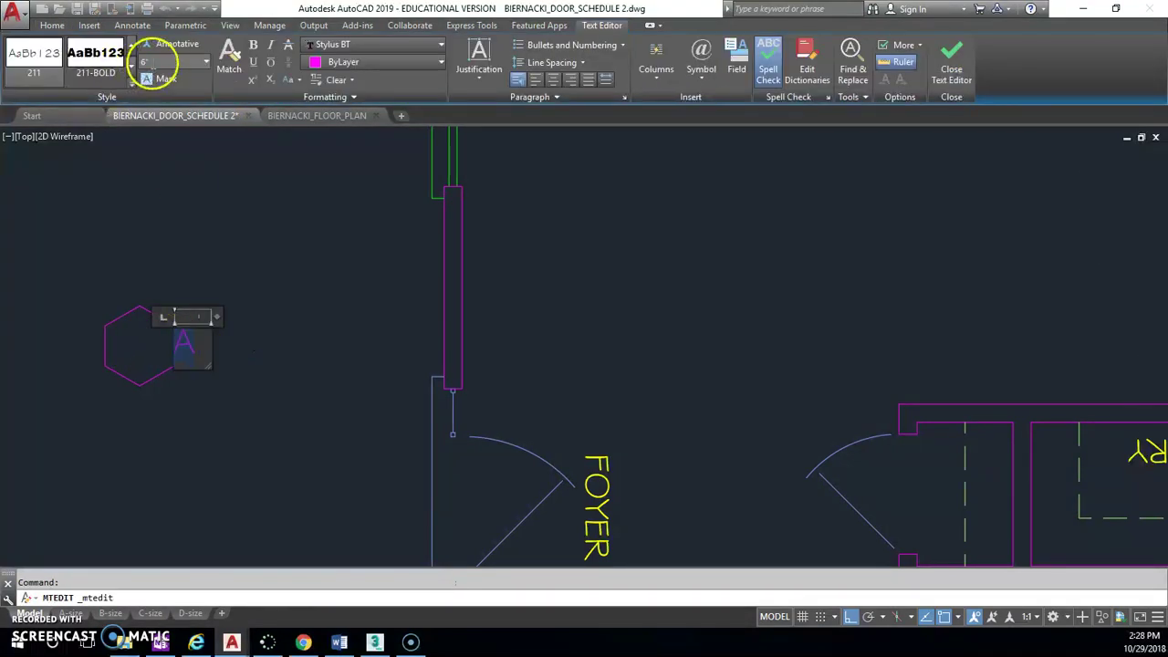
pyautogui.click(261, 331)
pyautogui.click(165, 336)
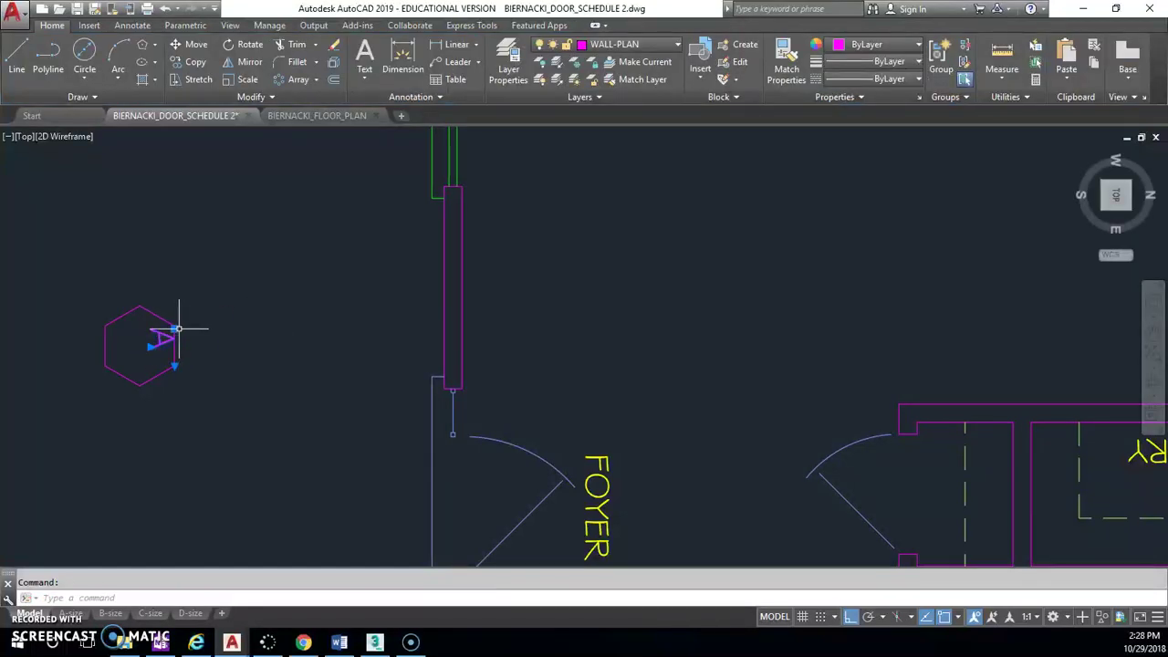
pyautogui.click(178, 330)
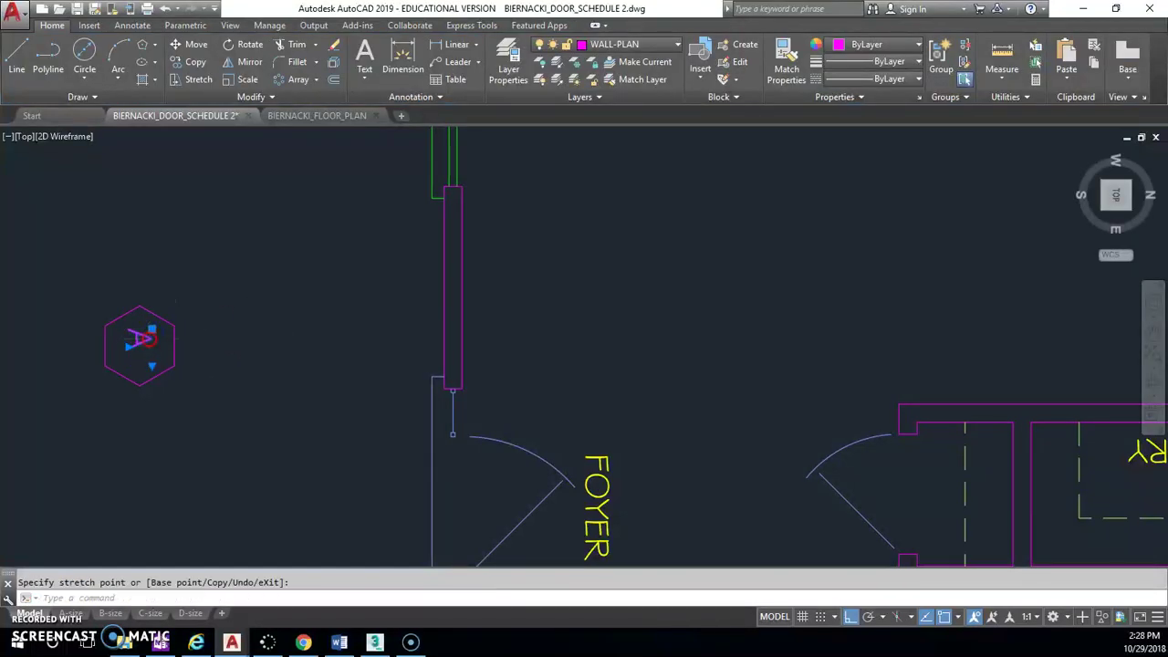
# Step: Rotate the A text so it stands upright
pyautogui.rightClick(142, 339)
pyautogui.click(187, 424)
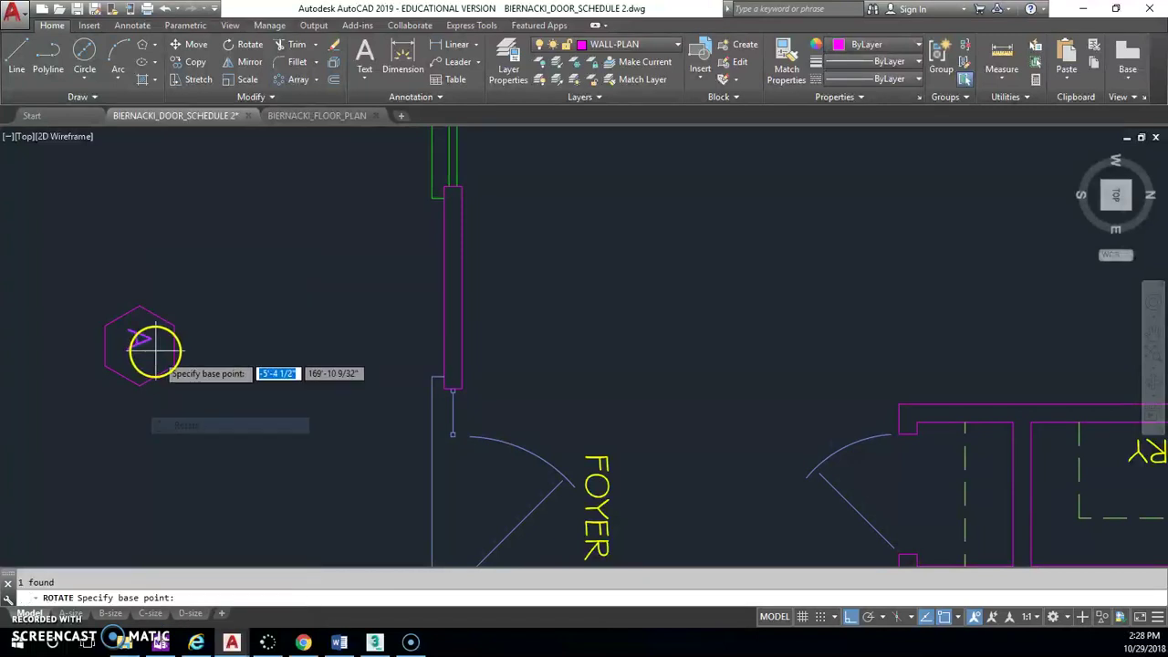
pyautogui.click(146, 334)
pyautogui.click(304, 247)
pyautogui.click(157, 339)
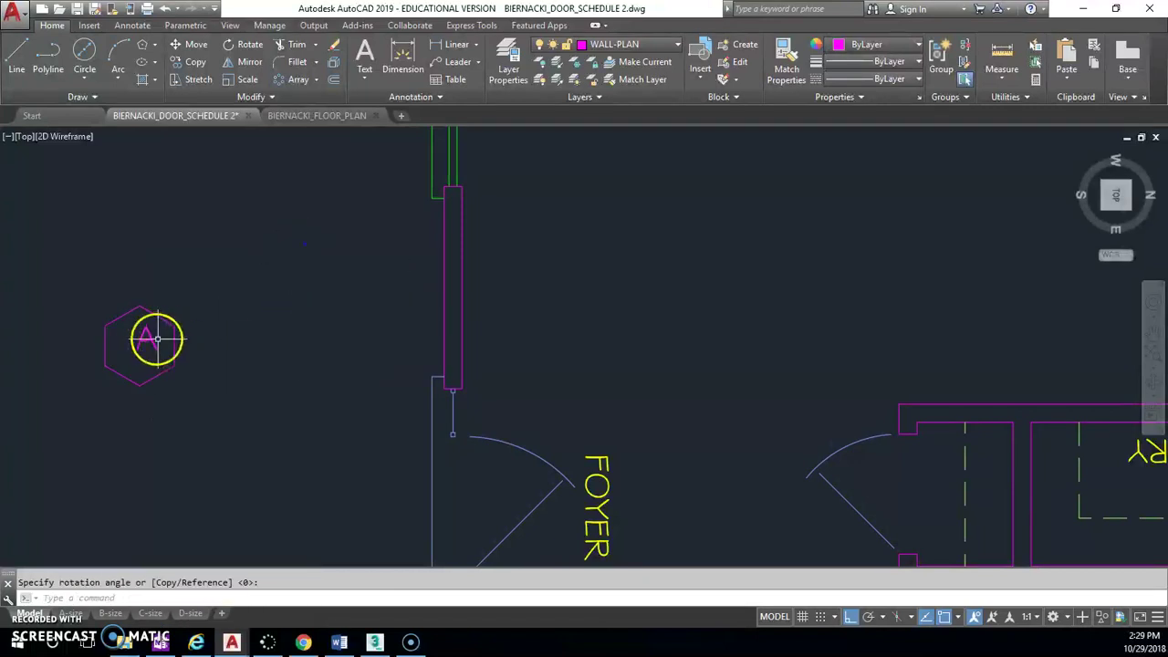
# Step: Move the A to the centre of the hexagon with Ortho turned off
pyautogui.scroll(5, 157, 340)
pyautogui.click(87, 285)
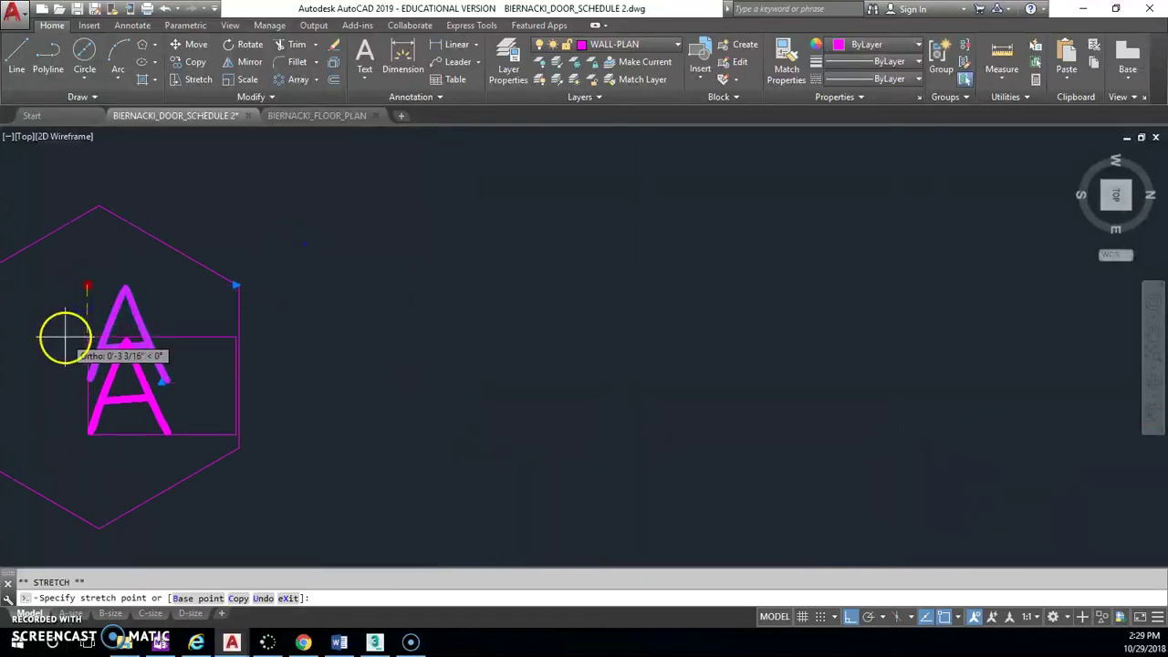
pyautogui.click(71, 328)
pyautogui.click(850, 618)
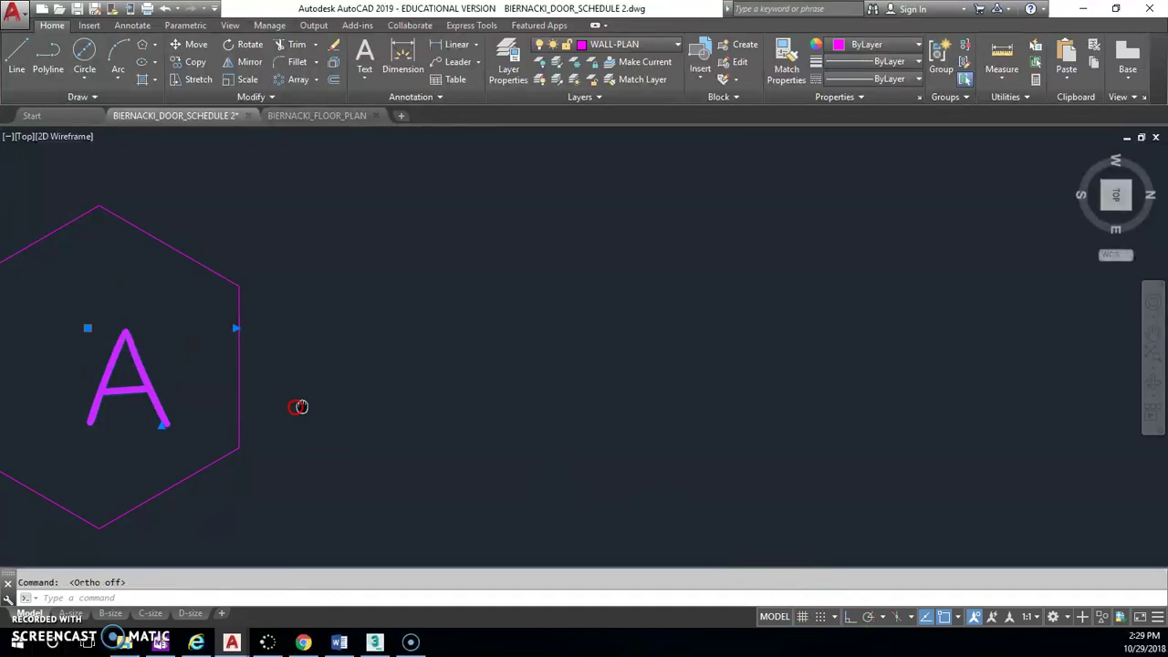
pyautogui.moveTo(300, 405); pyautogui.dragTo(609, 352, button='middle')
pyautogui.click(398, 272)
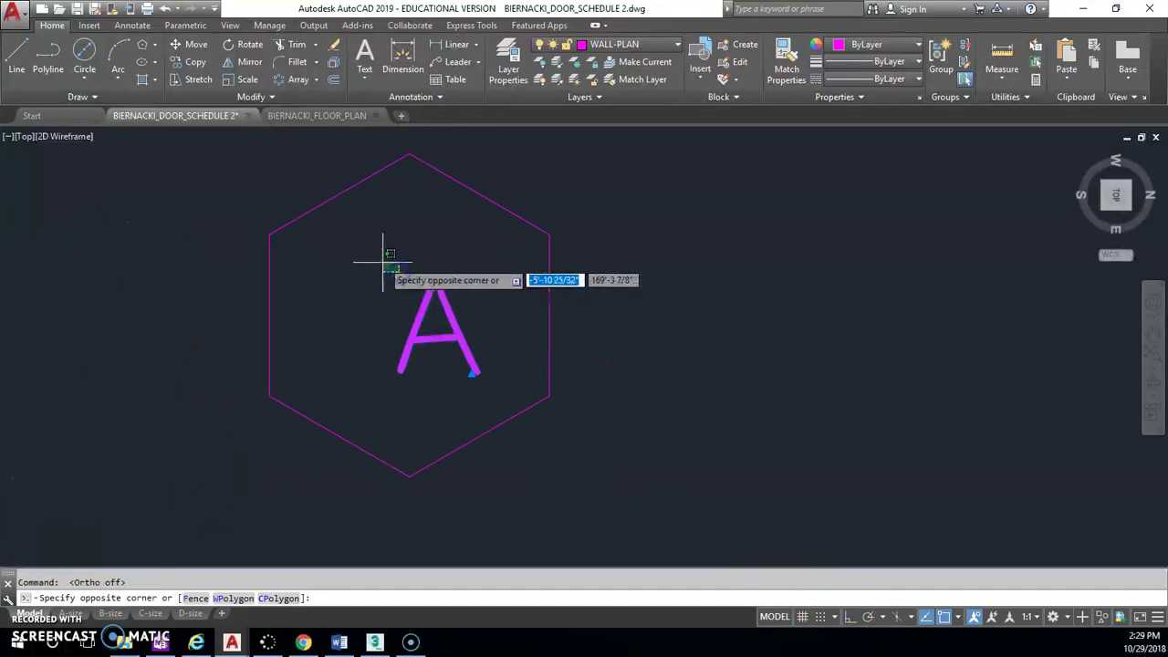
pyautogui.click(392, 263)
pyautogui.click(366, 263)
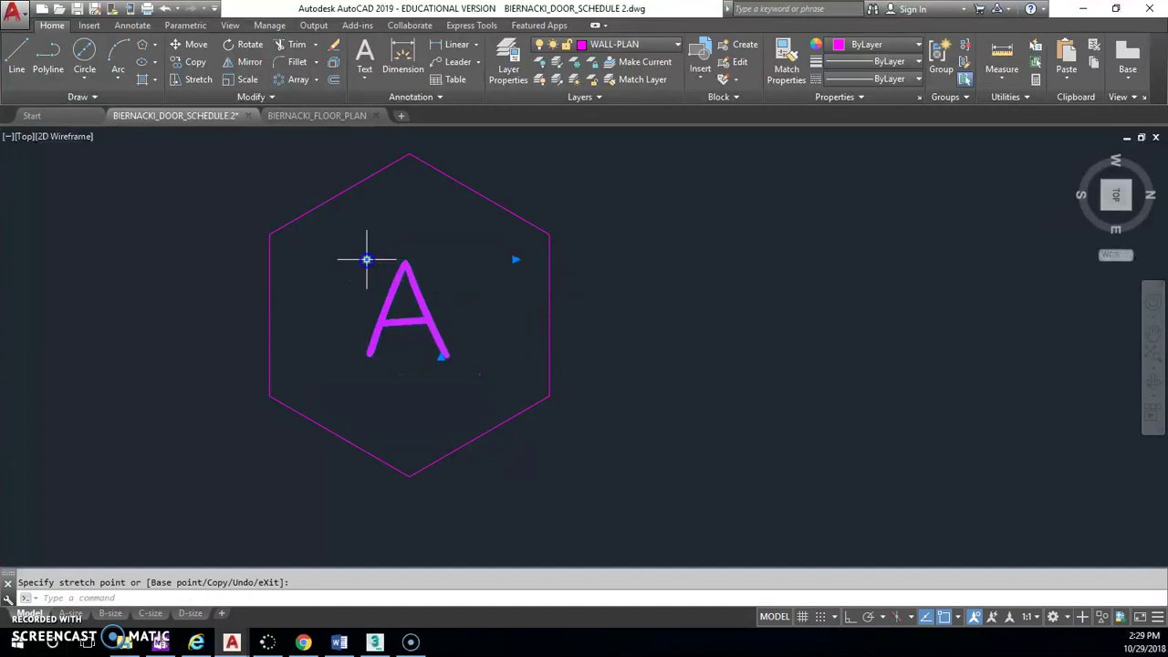
pyautogui.scroll(-2, 555, 304)
pyautogui.moveTo(554, 305); pyautogui.dragTo(331, 304, button='middle')
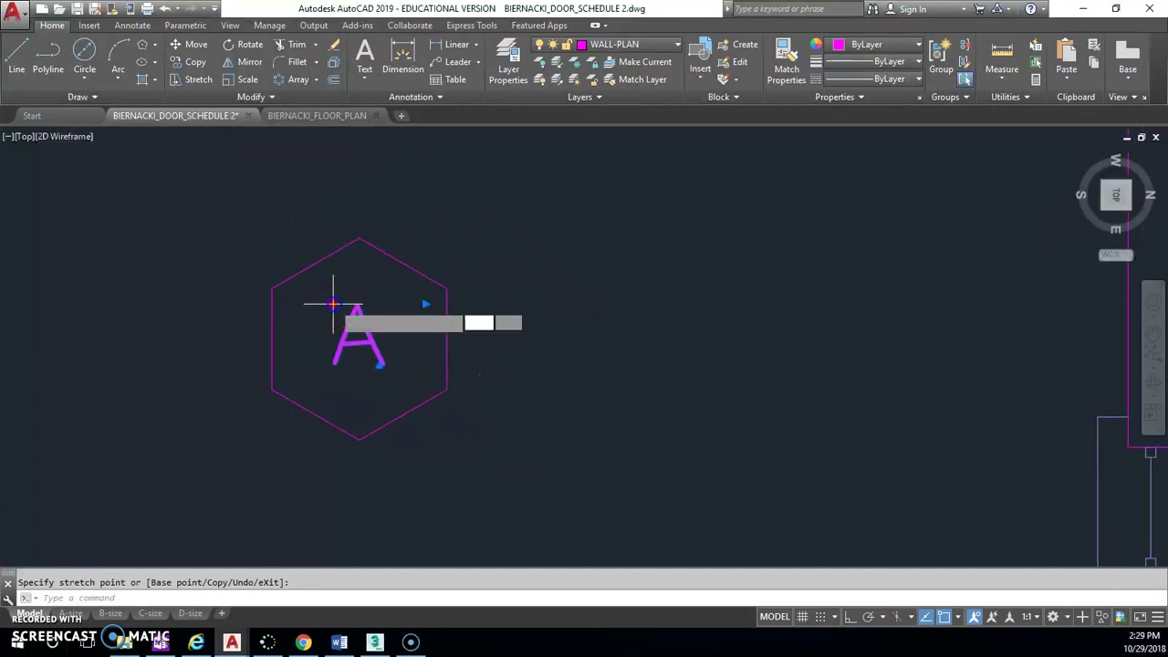
pyautogui.scroll(-3, 527, 339)
pyautogui.moveTo(722, 354); pyautogui.dragTo(505, 384, button='middle')
pyautogui.press('Escape')
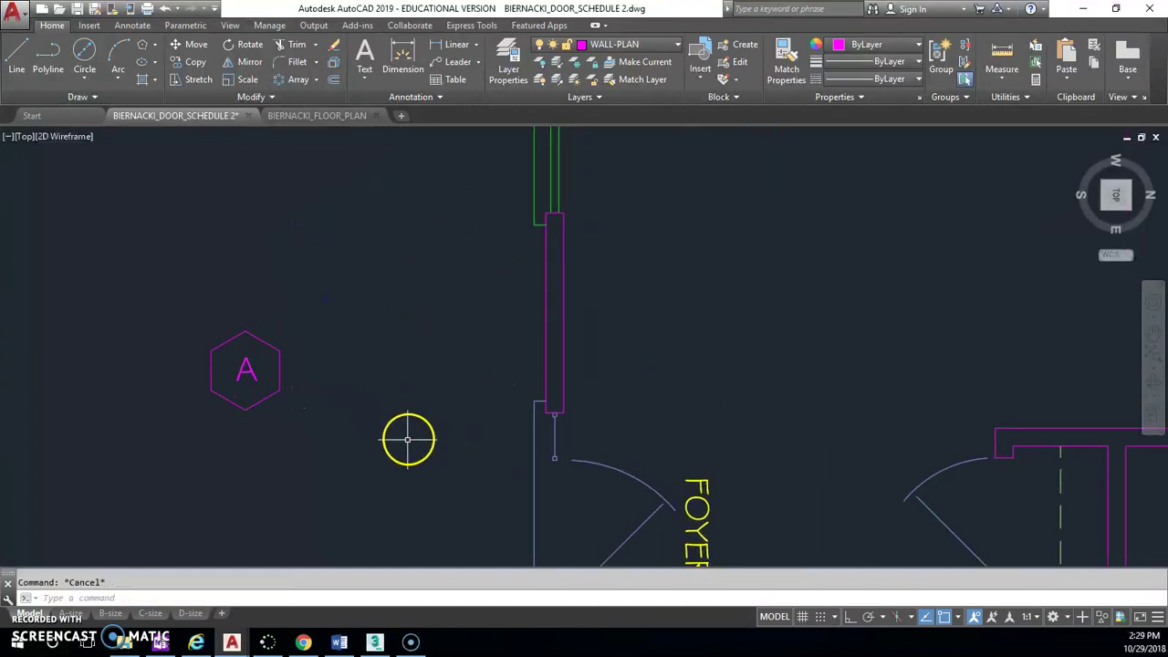
# Step: Put the hexagon tag A on the ID-SYM layer
pyautogui.click(407, 470)
pyautogui.click(96, 302)
pyautogui.click(671, 45)
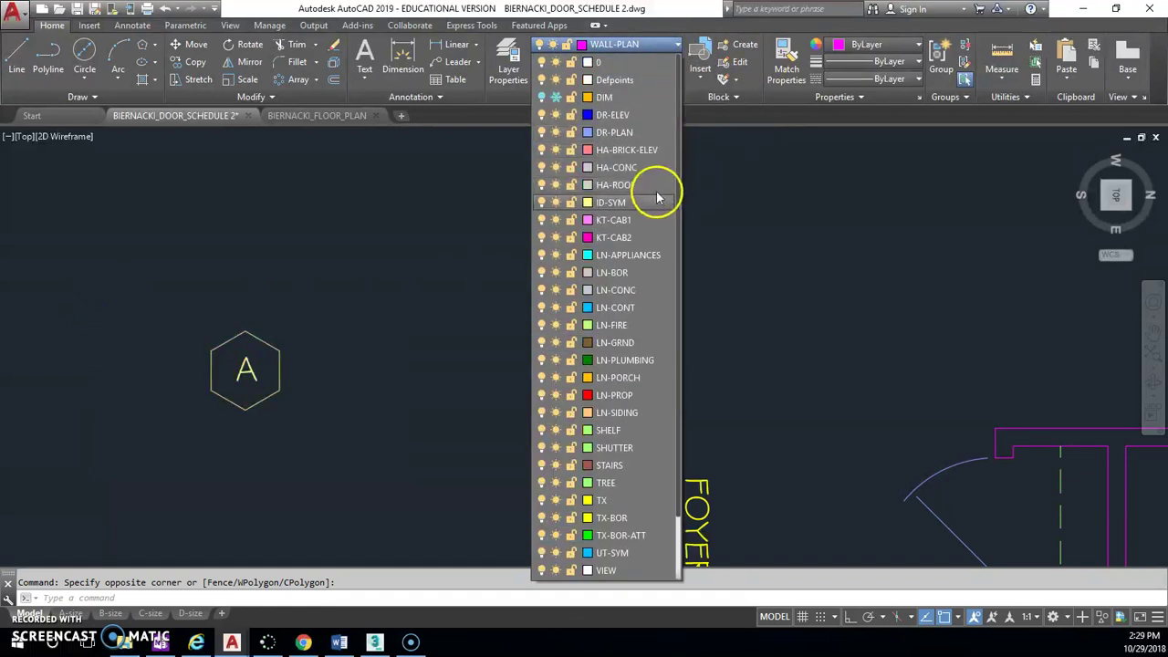
pyautogui.click(647, 202)
pyautogui.scroll(-3, 404, 331)
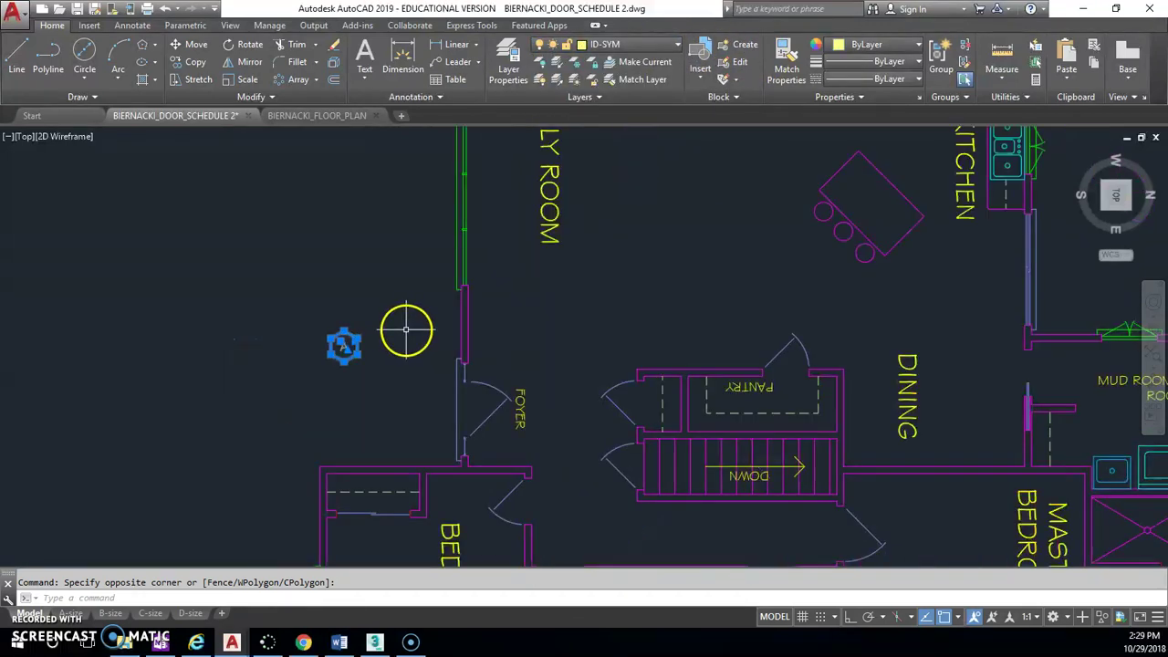
pyautogui.moveTo(405, 331)
pyautogui.mouseDown(button='middle')
pyautogui.moveTo(369, 287)
pyautogui.moveTo(334, 270)
pyautogui.mouseUp(button='middle')
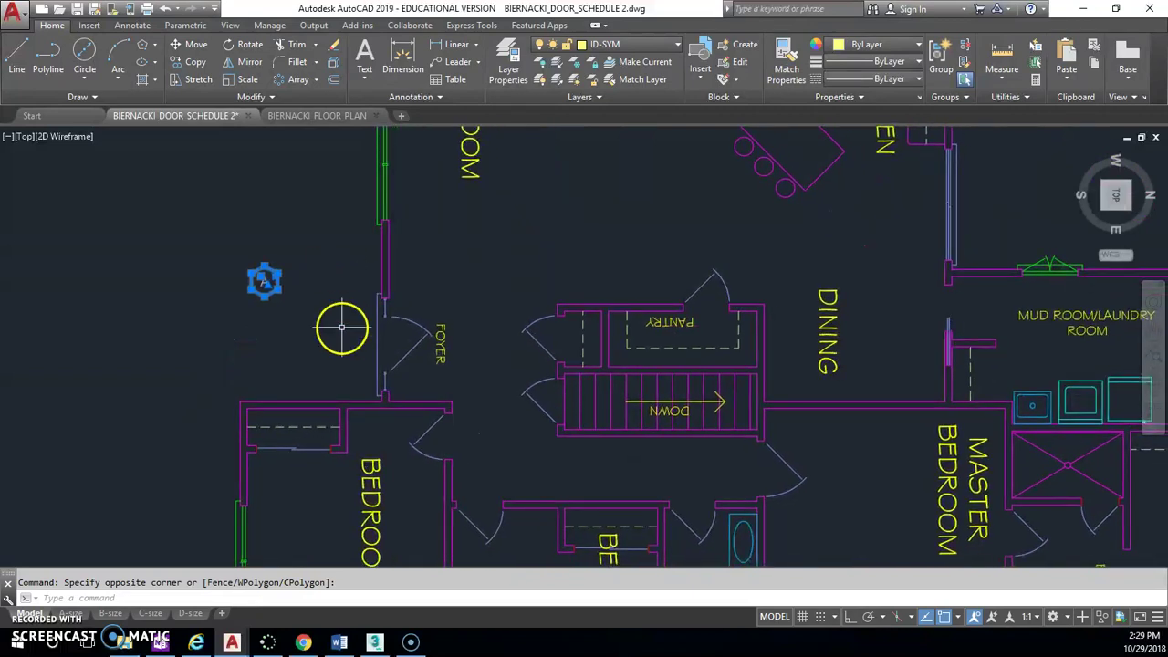
pyautogui.press('Escape')
pyautogui.moveTo(357, 331); pyautogui.dragTo(314, 282, button='middle')
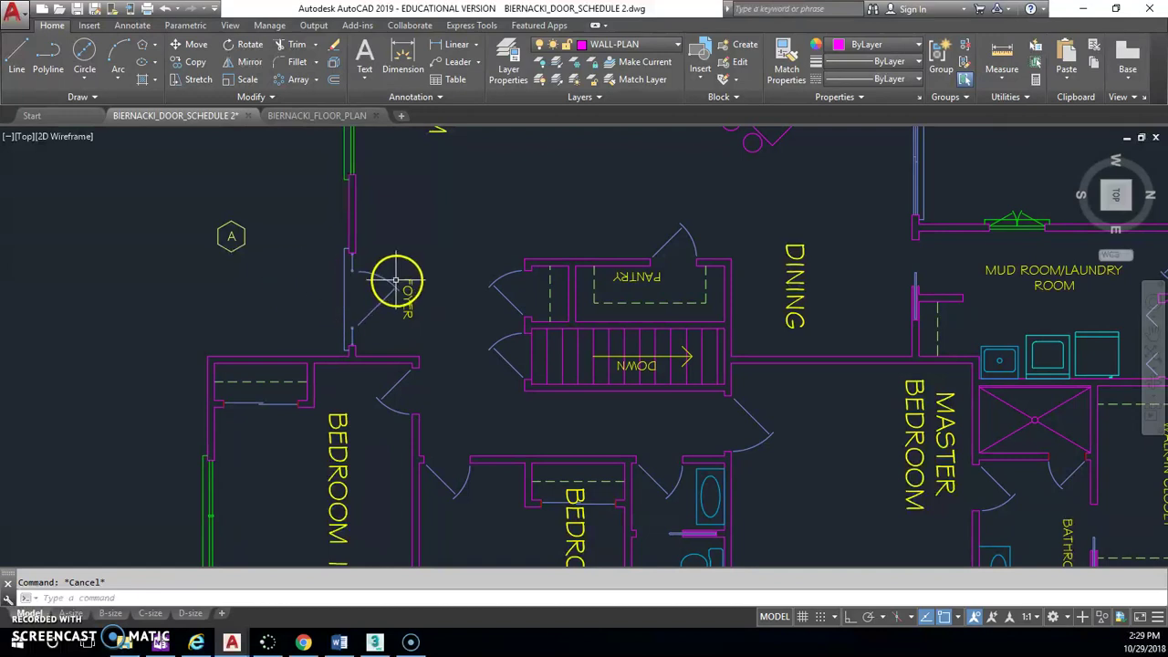
# Step: Move tag A beside the foyer entry door using M
pyautogui.click(303, 290)
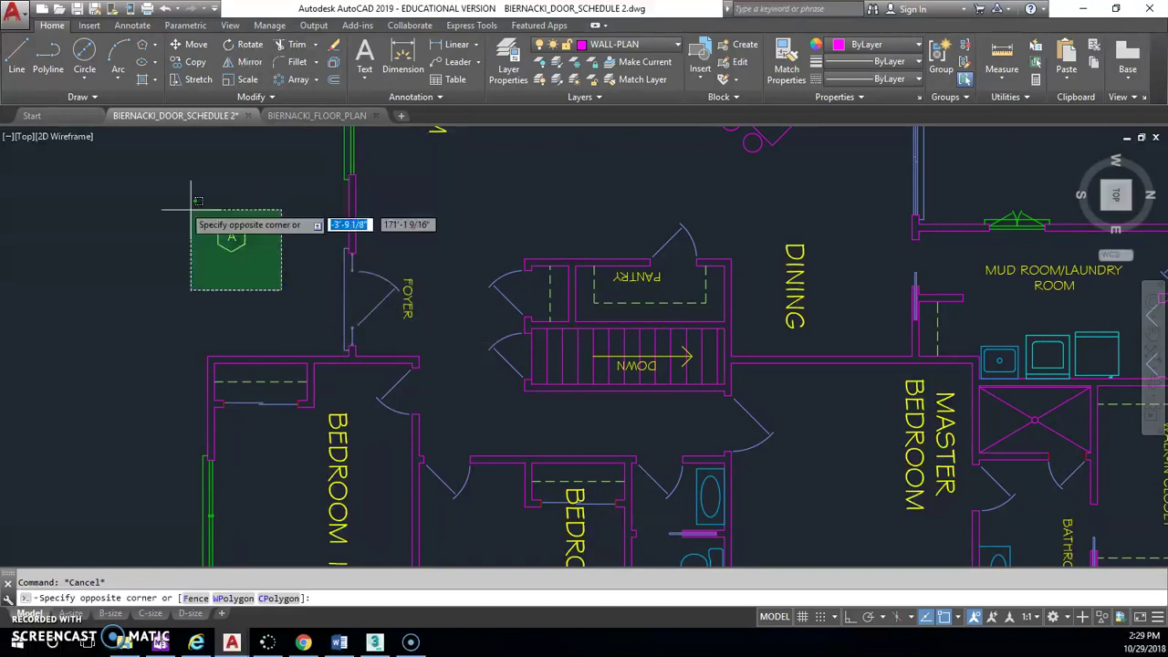
pyautogui.click(177, 196)
pyautogui.write('m')
pyautogui.press('Return')
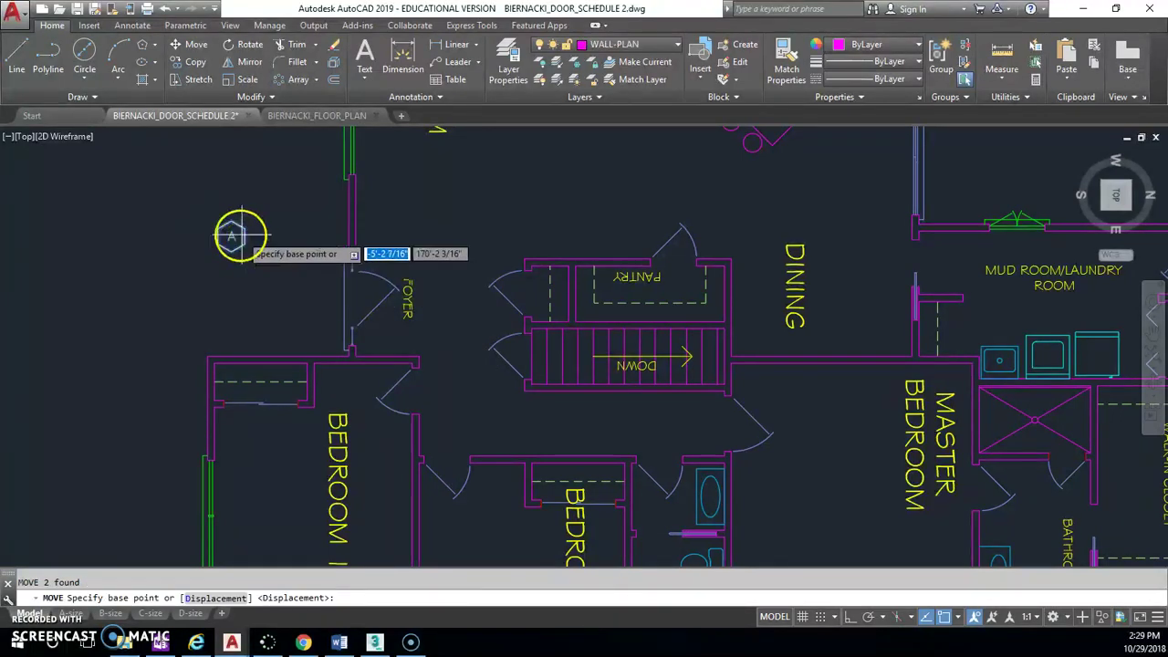
pyautogui.click(231, 238)
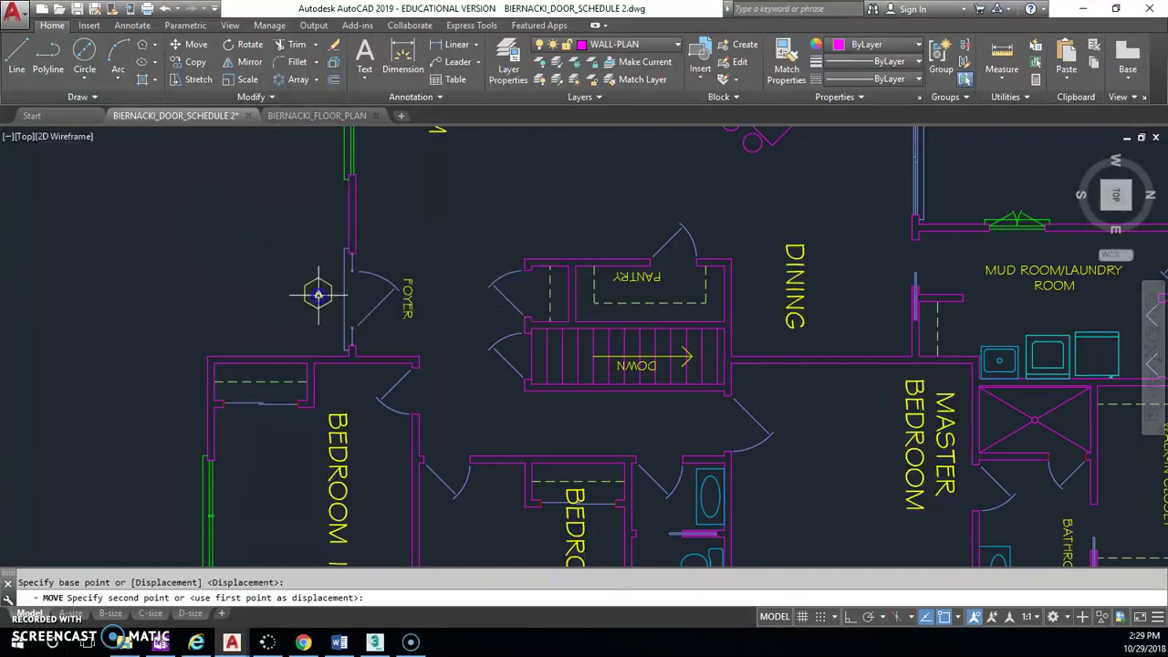
pyautogui.click(318, 292)
pyautogui.moveTo(438, 326); pyautogui.dragTo(413, 303, button='middle')
pyautogui.scroll(-2, 413, 303)
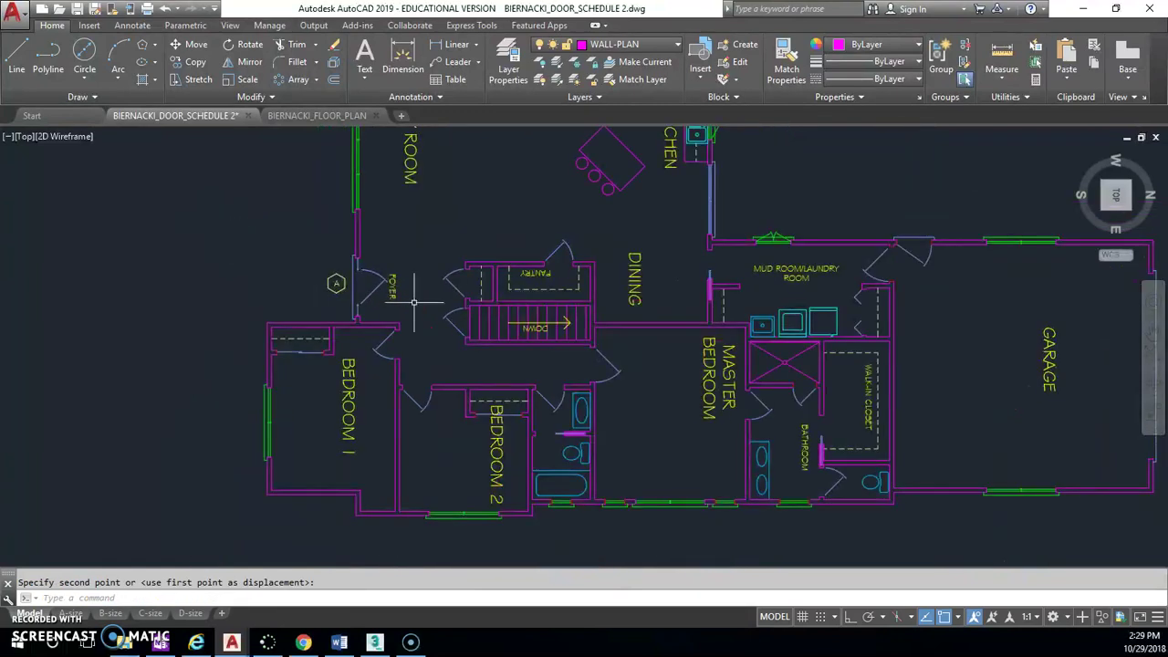
pyautogui.click(365, 276)
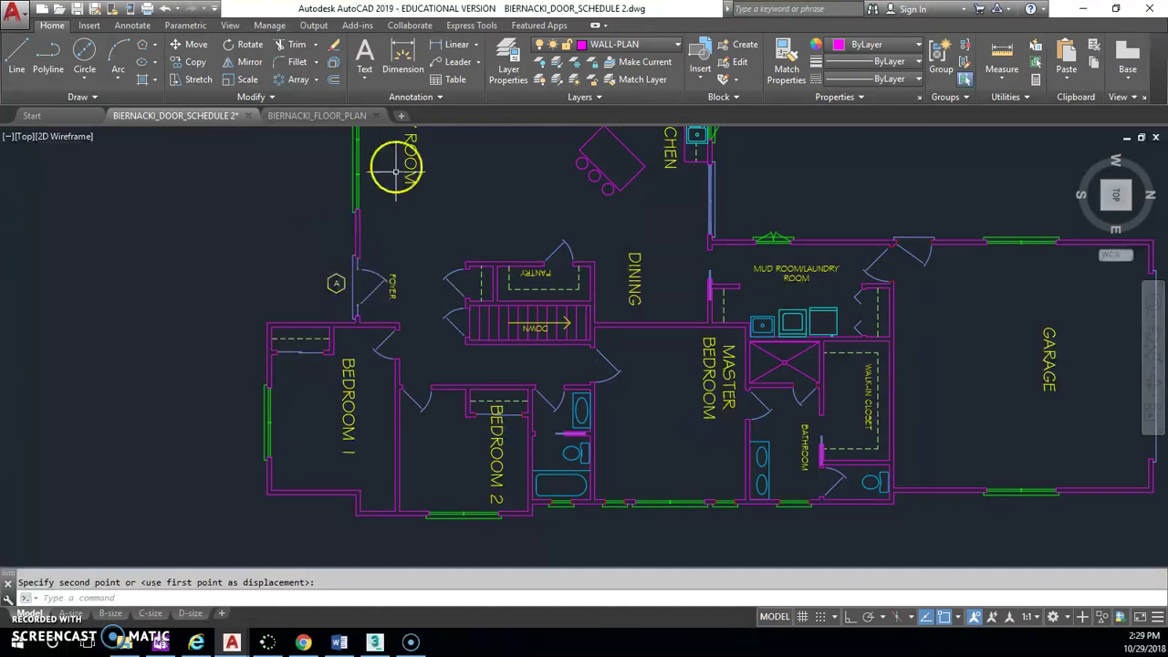
# Step: Copy tag A to a closet door in Bedroom 1
pyautogui.click(194, 61)
pyautogui.scroll(2, 352, 334)
pyautogui.click(347, 262)
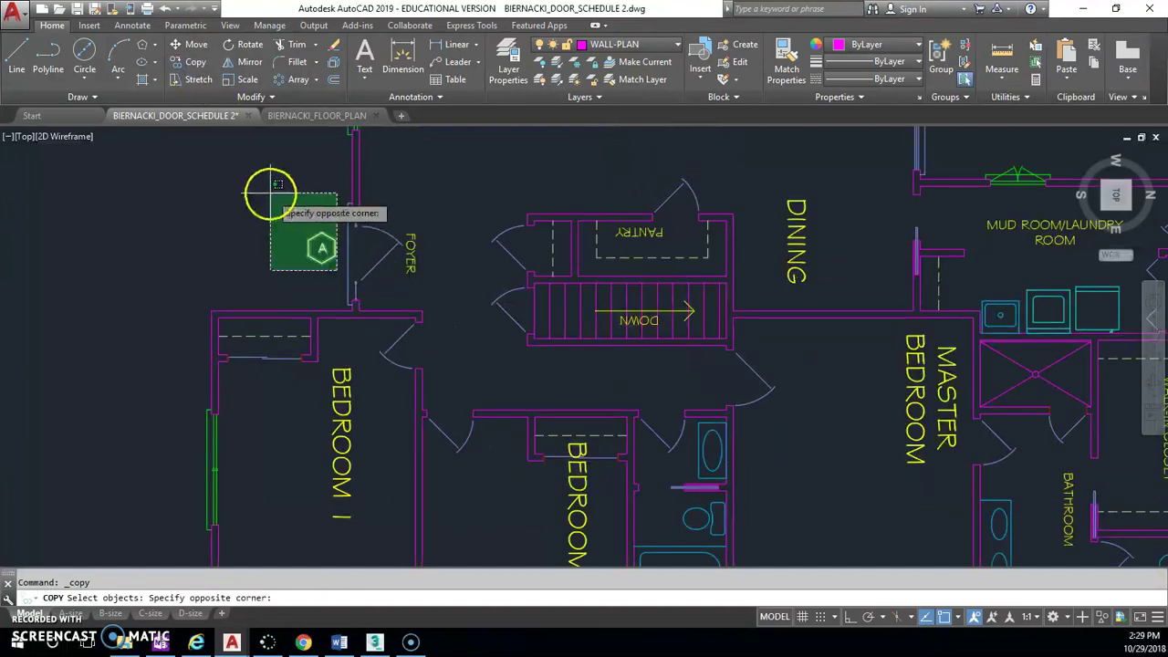
pyautogui.click(268, 191)
pyautogui.press('Return')
pyautogui.click(324, 248)
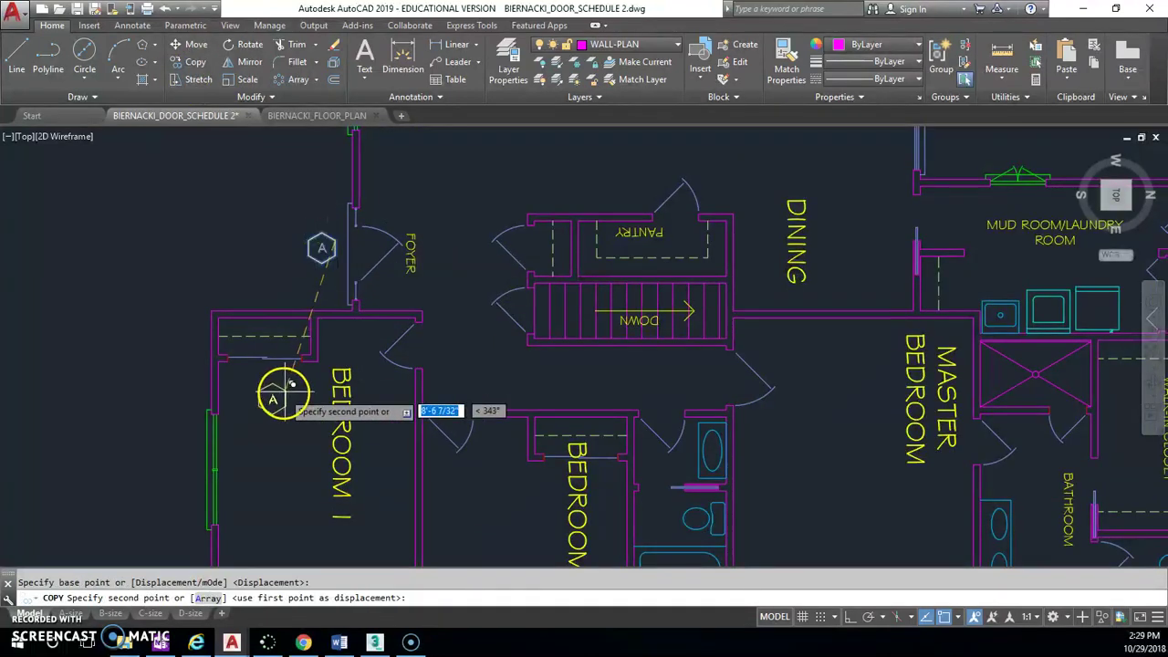
pyautogui.click(265, 383)
pyautogui.moveTo(432, 408); pyautogui.dragTo(323, 313, button='middle')
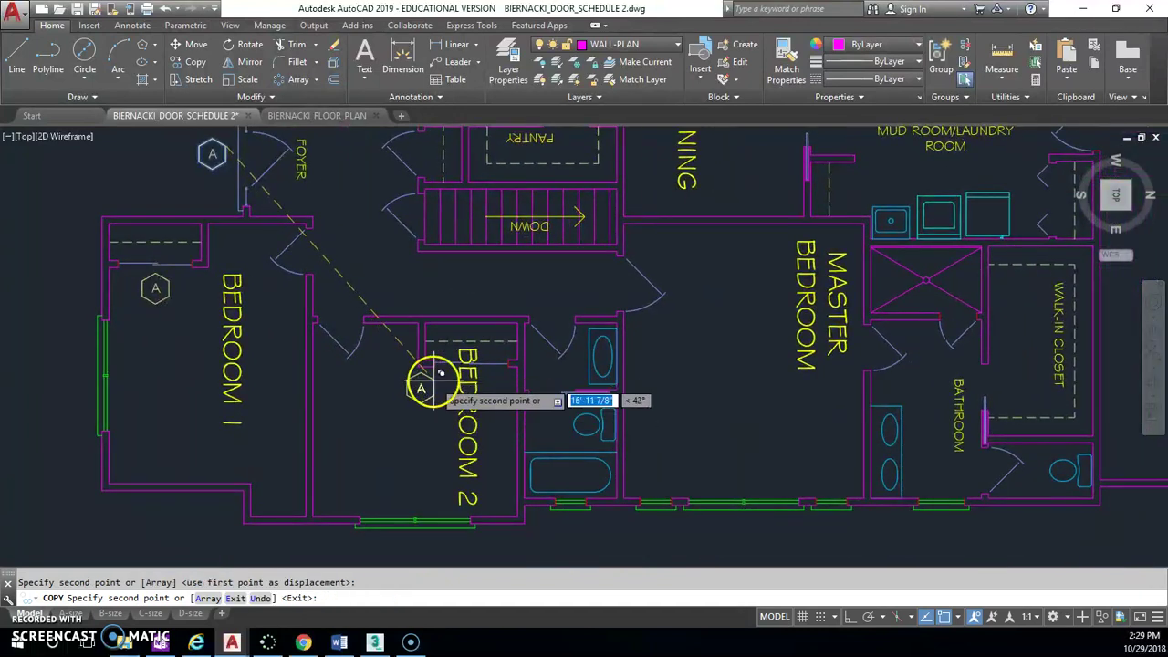
pyautogui.scroll(5, 438, 379)
pyautogui.scroll(-6, 452, 388)
pyautogui.moveTo(454, 403); pyautogui.dragTo(303, 389, button='middle')
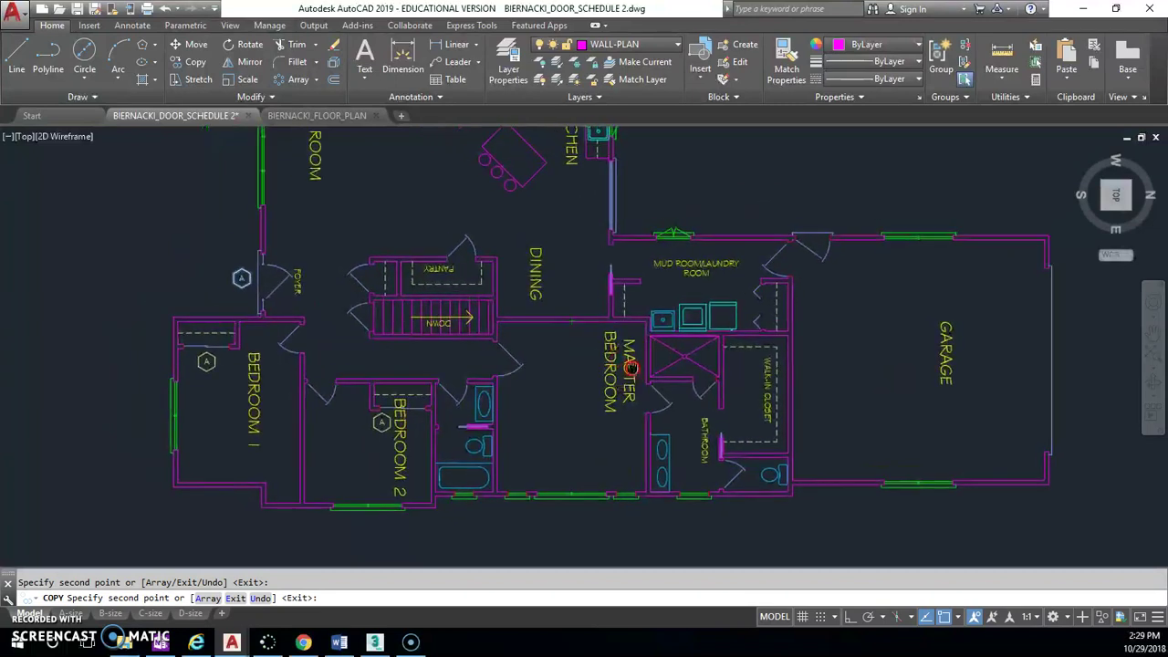
pyautogui.press('Escape')
# Step: Change the copied closet door tag text from A to B
pyautogui.scroll(4, 207, 363)
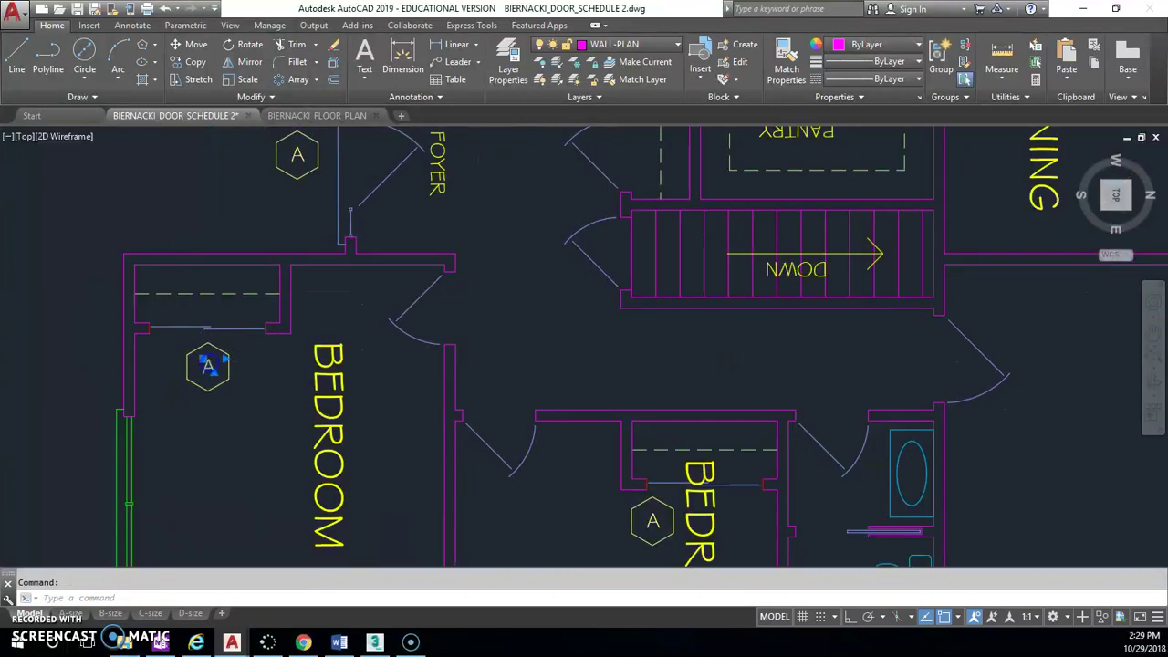
pyautogui.doubleClick(208, 366)
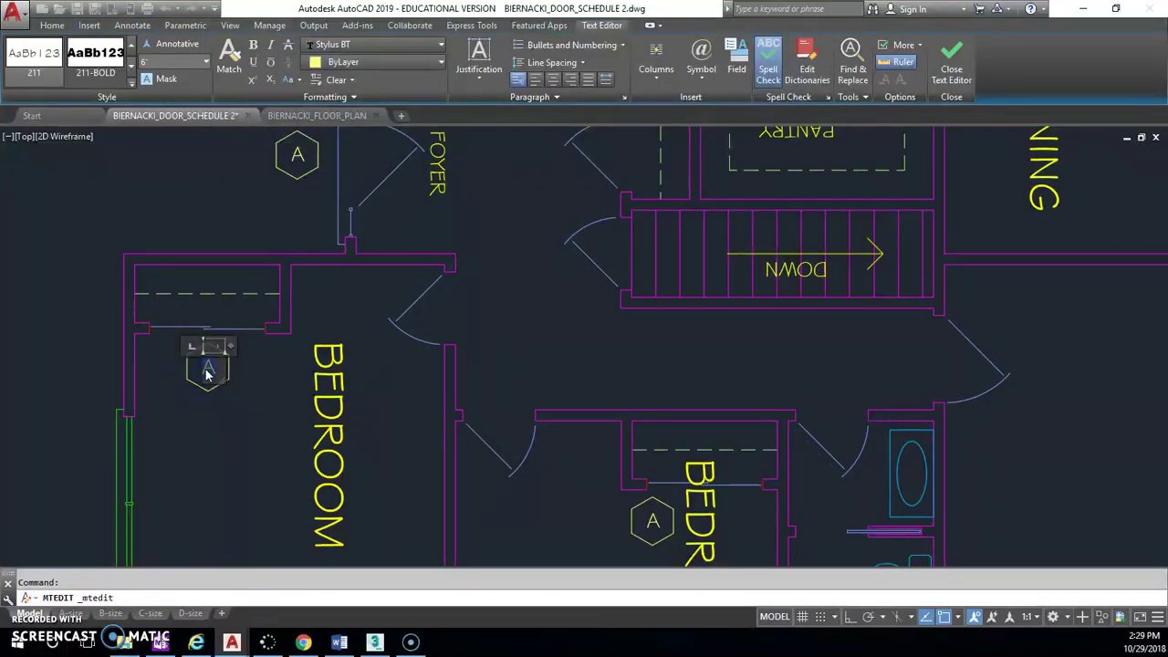
pyautogui.click(662, 534)
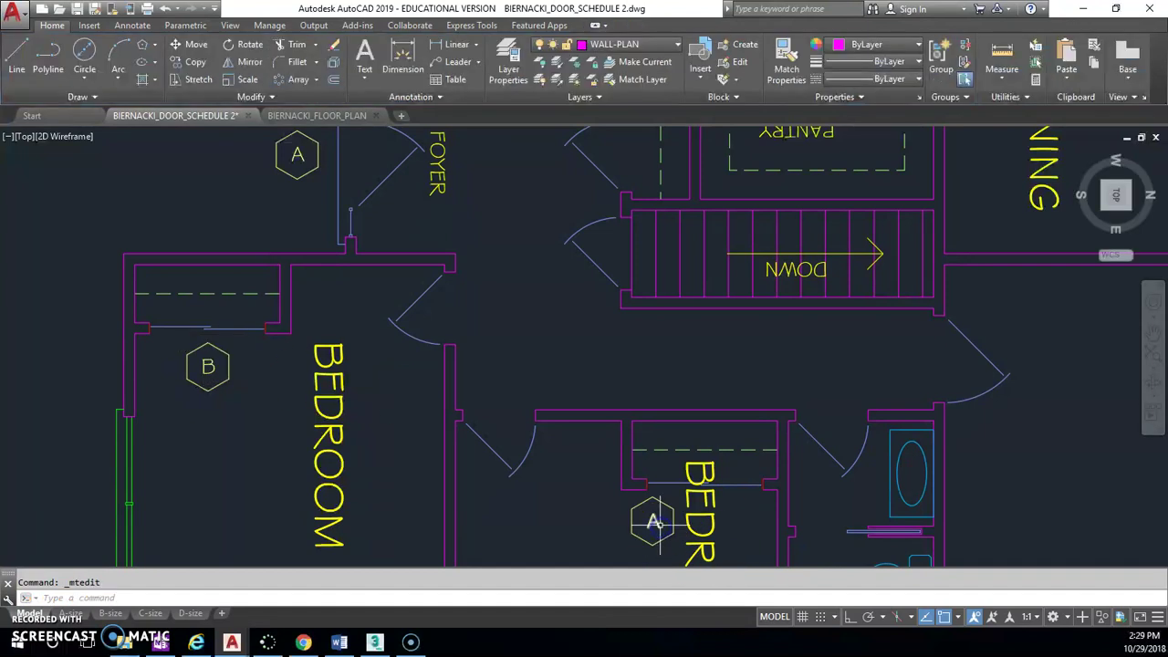
pyautogui.doubleClick(653, 521)
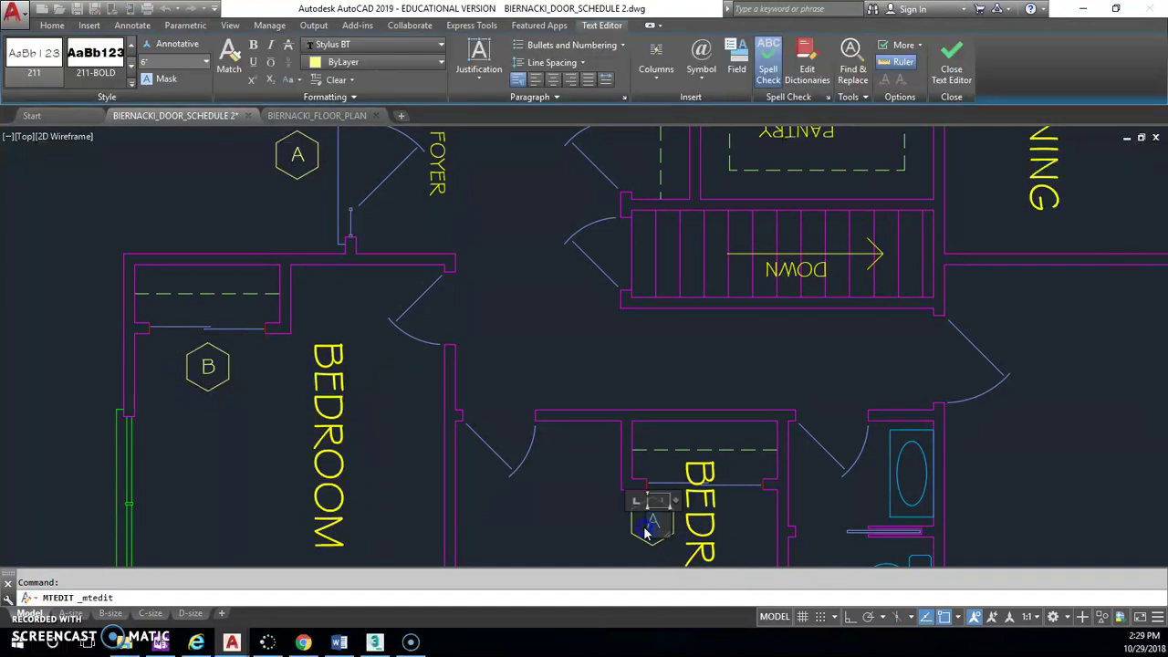
pyautogui.write('B')
pyautogui.click(557, 507)
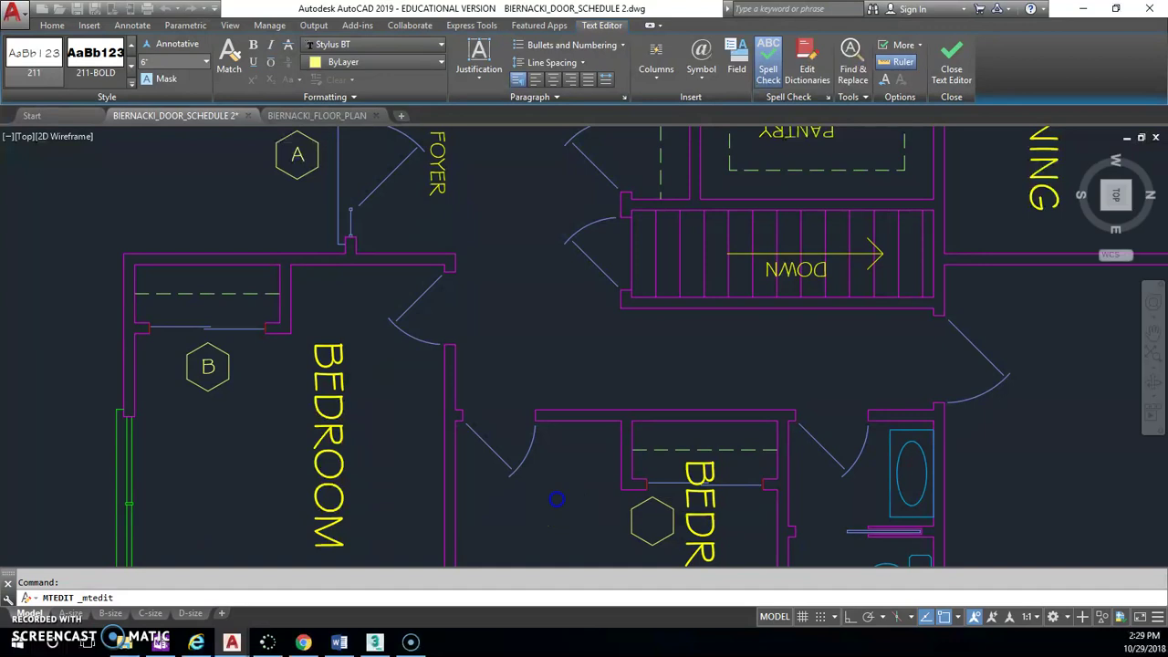
# Step: Copy the B tag to the door near FOYER and the lower bedroom door
pyautogui.click(197, 64)
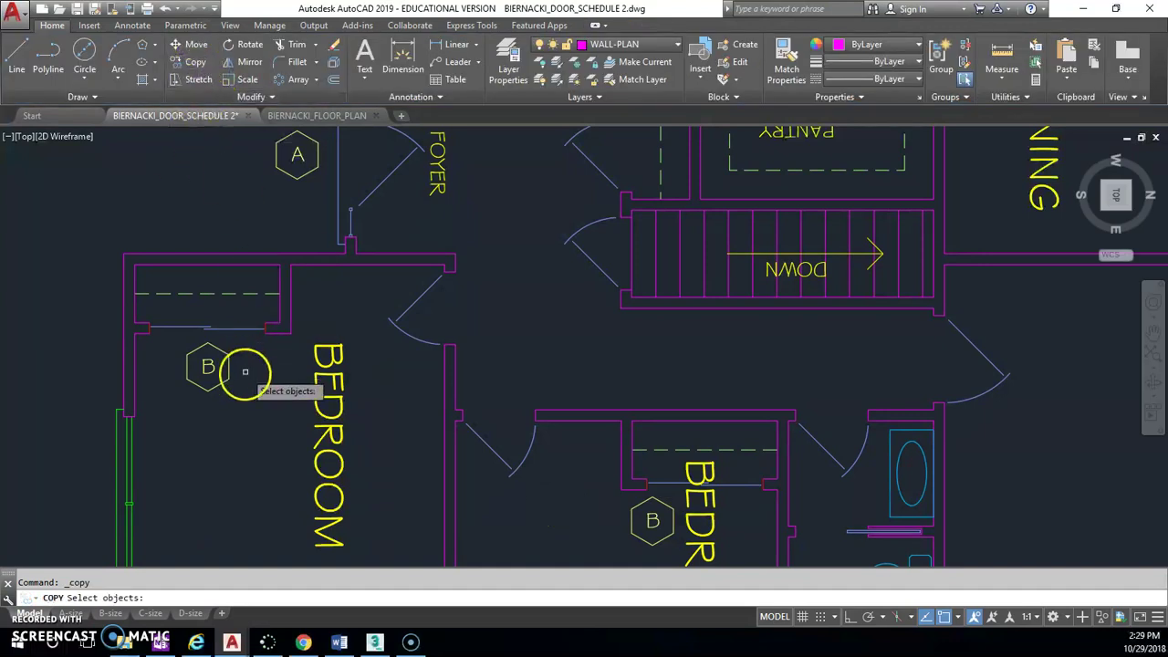
pyautogui.moveTo(248, 378); pyautogui.dragTo(156, 347)
pyautogui.press('Return')
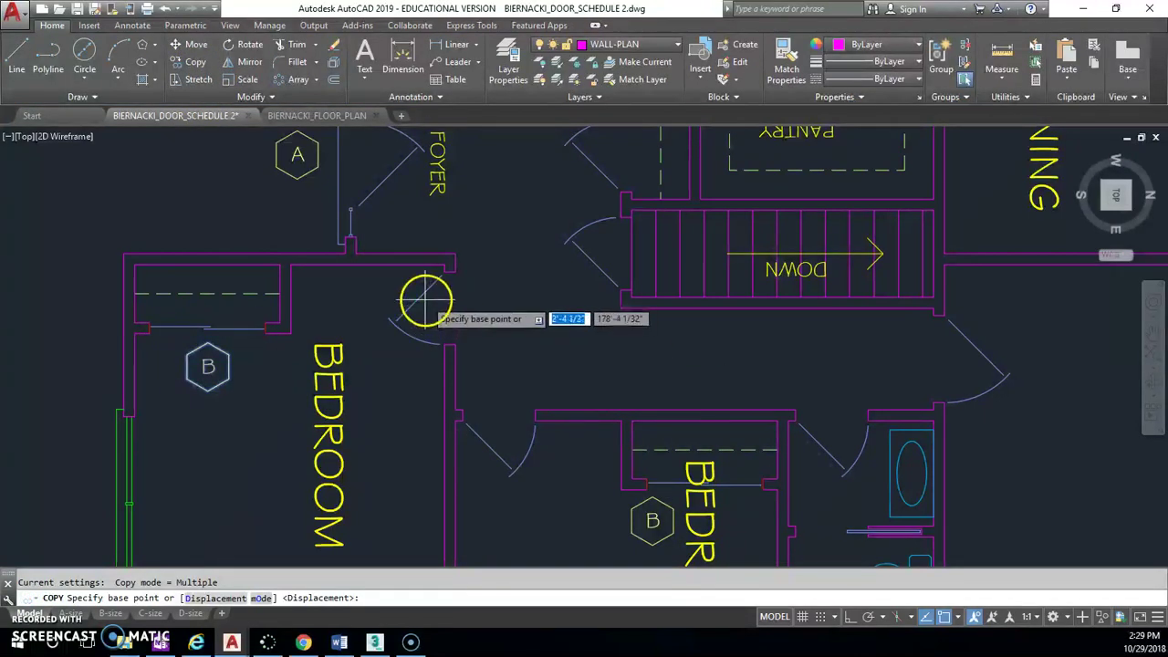
pyautogui.click(206, 365)
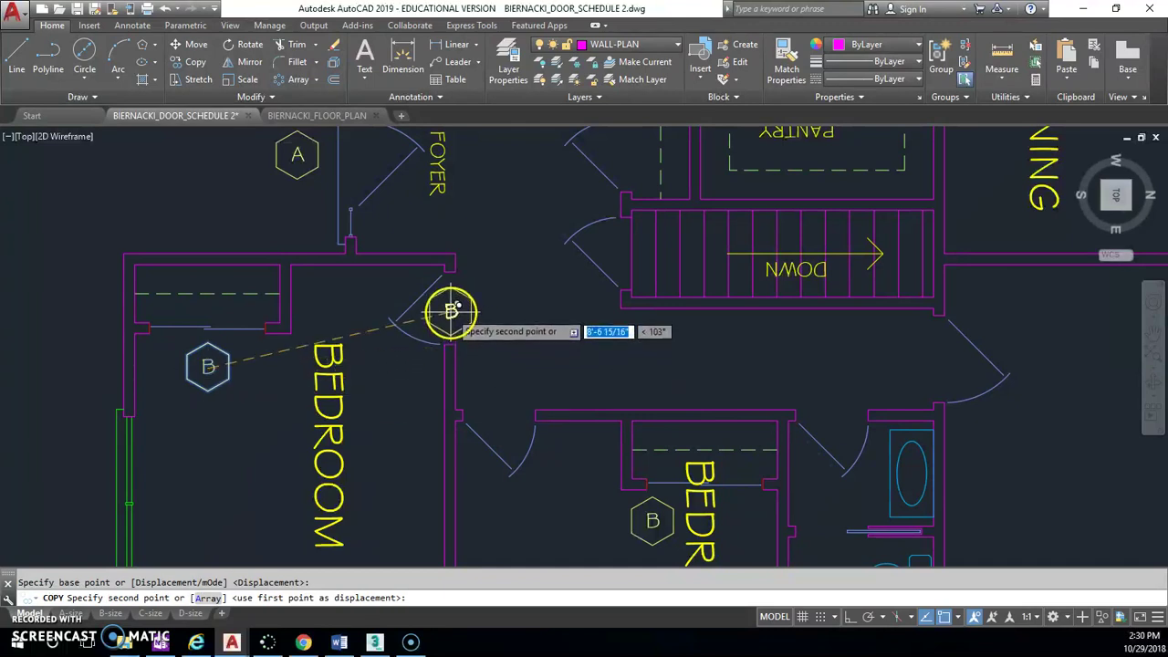
pyautogui.click(452, 307)
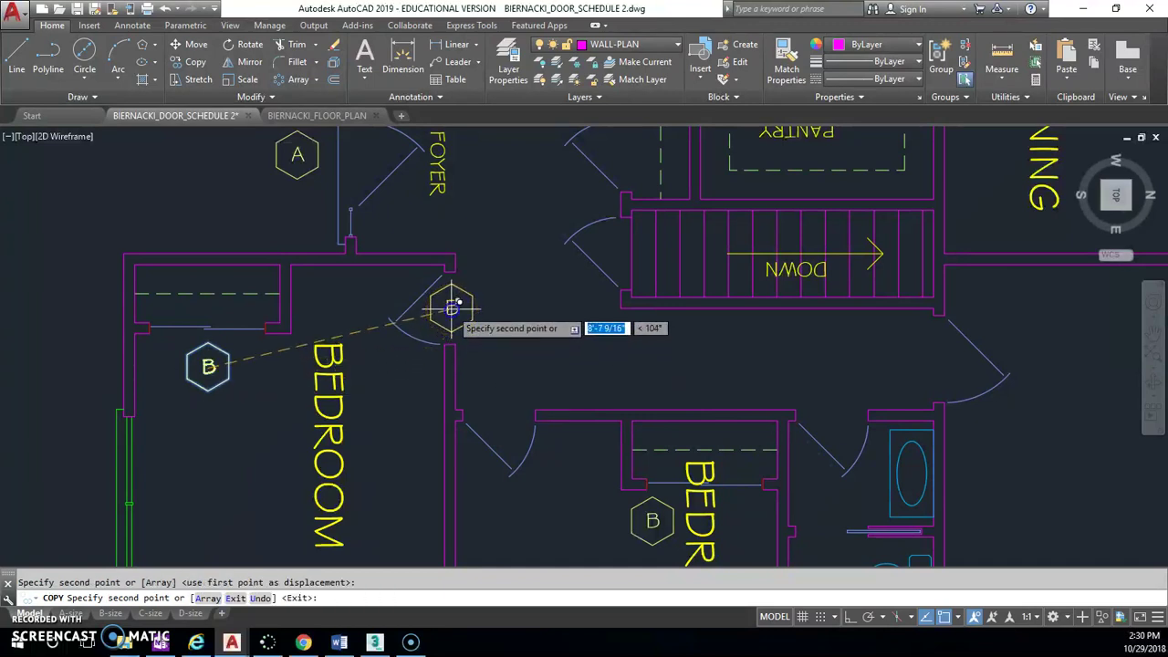
pyautogui.click(502, 401)
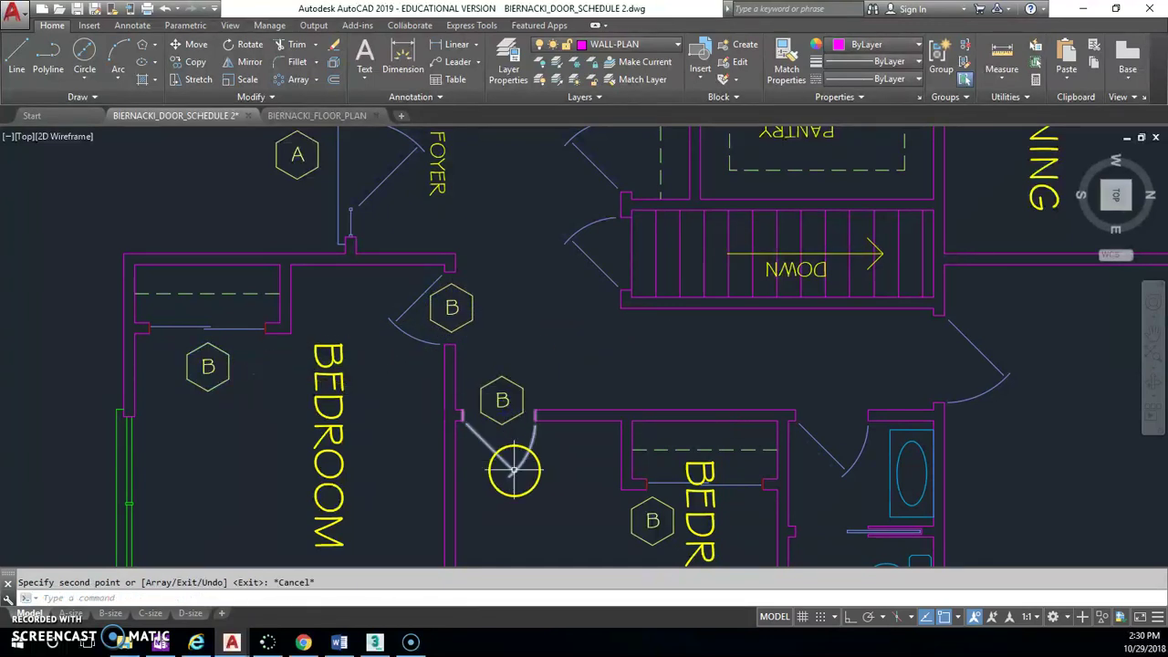
pyautogui.press('Return')
pyautogui.click(507, 446)
# Step: Check the Quick Properties of the two doors beside BEDROOM
pyautogui.rightClick(518, 445)
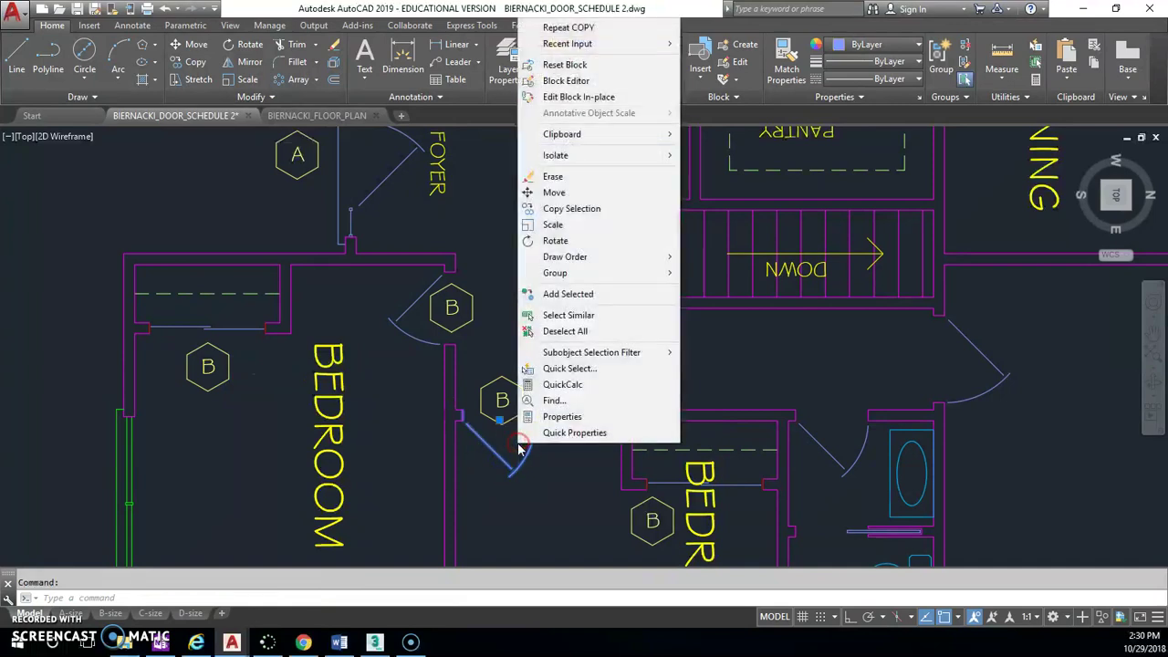
pyautogui.click(638, 432)
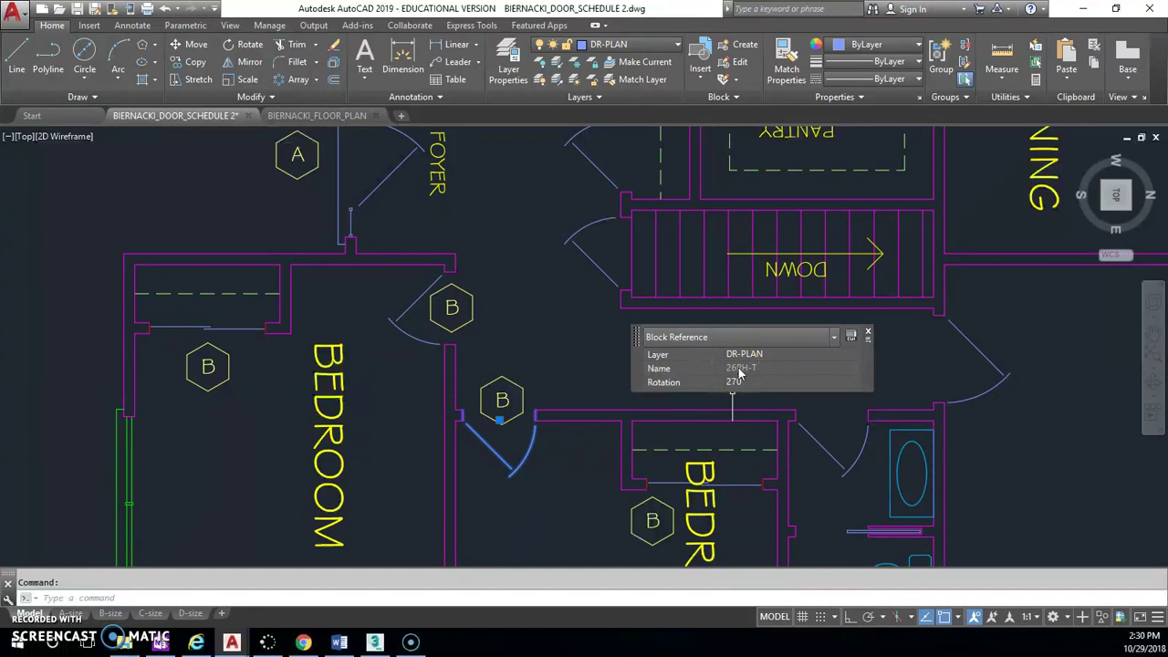
pyautogui.press('Escape')
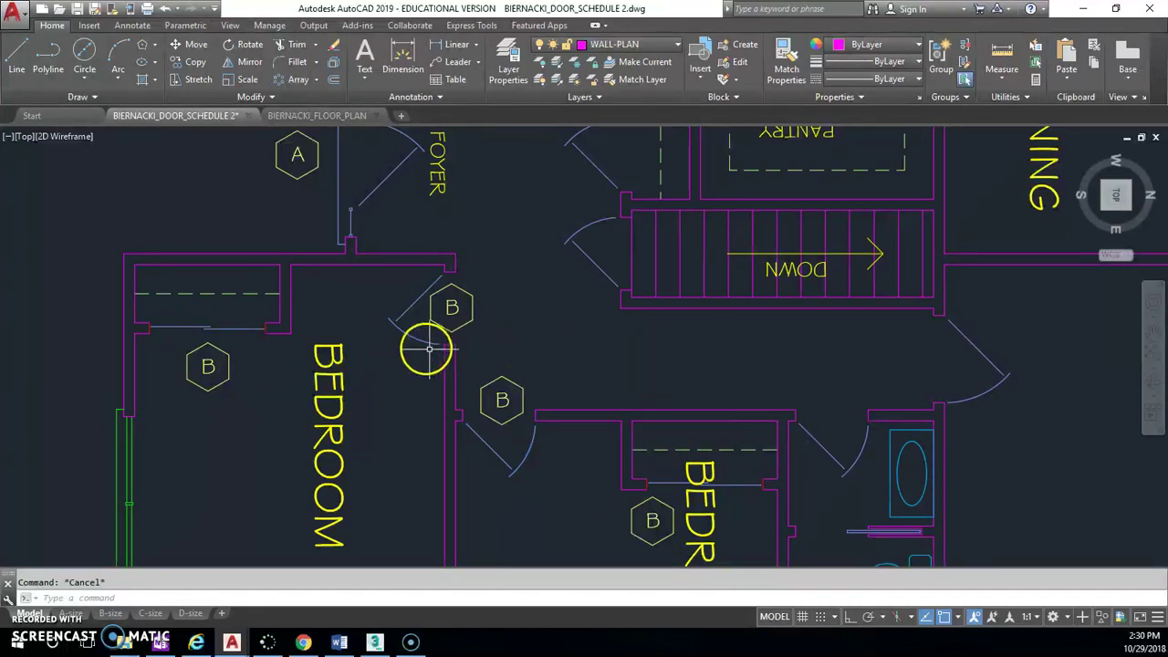
pyautogui.click(416, 340)
pyautogui.rightClick(416, 340)
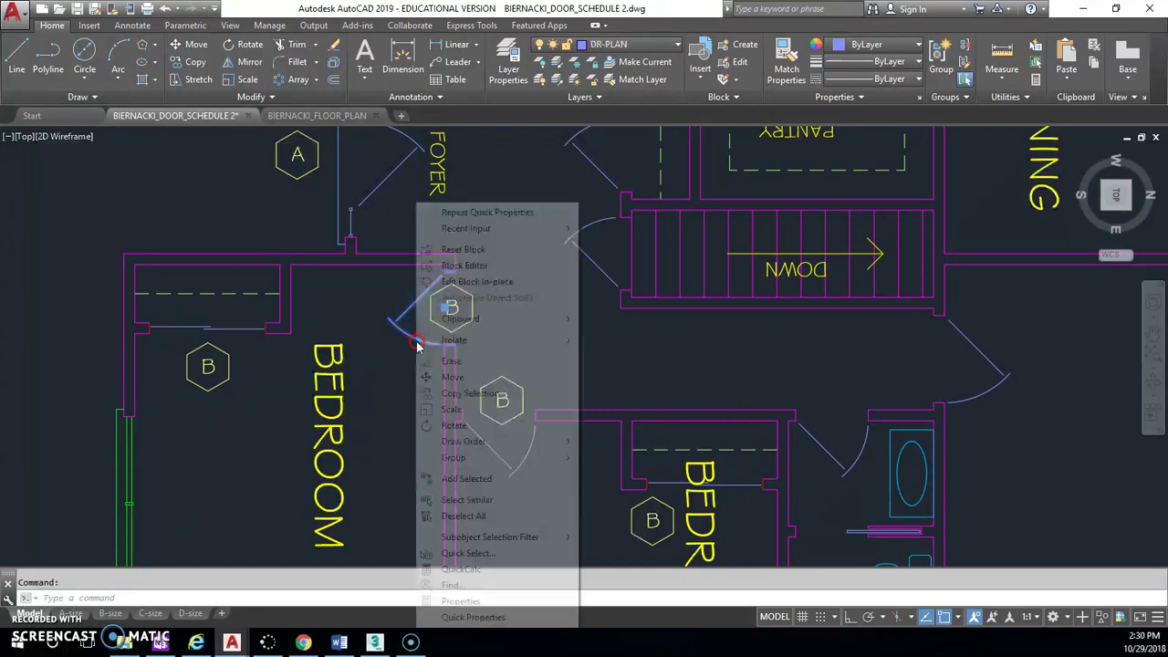
pyautogui.click(496, 618)
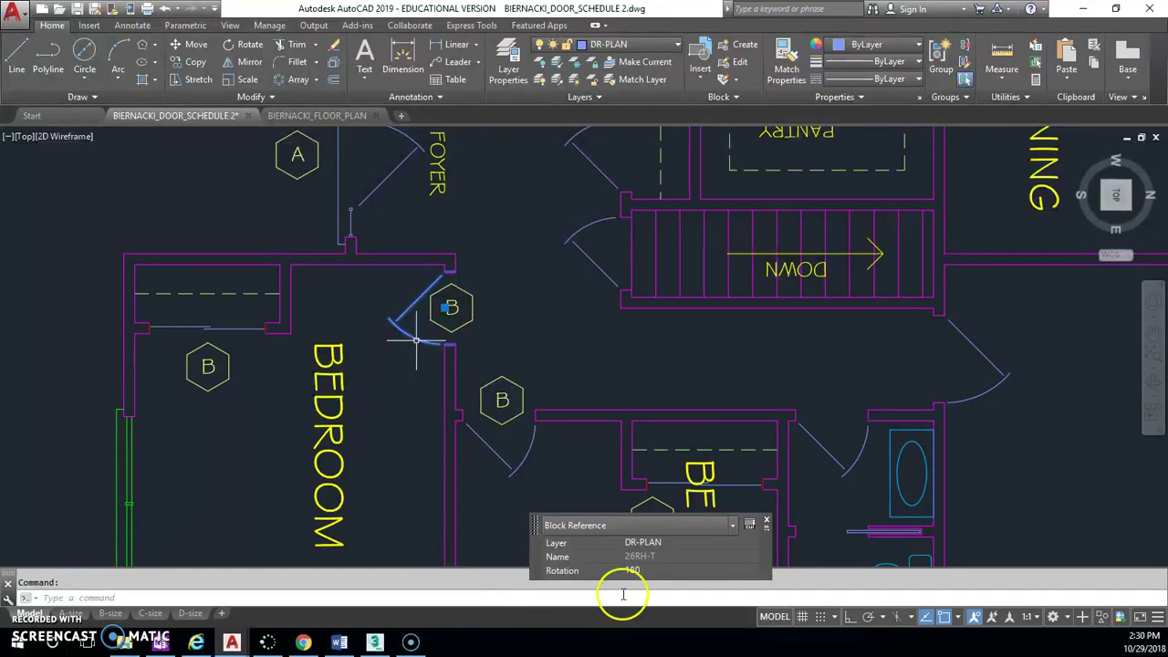
pyautogui.press('Escape')
pyautogui.moveTo(847, 404)
pyautogui.mouseDown(button='middle')
pyautogui.moveTo(829, 412)
pyautogui.moveTo(780, 486)
pyautogui.mouseUp(button='middle')
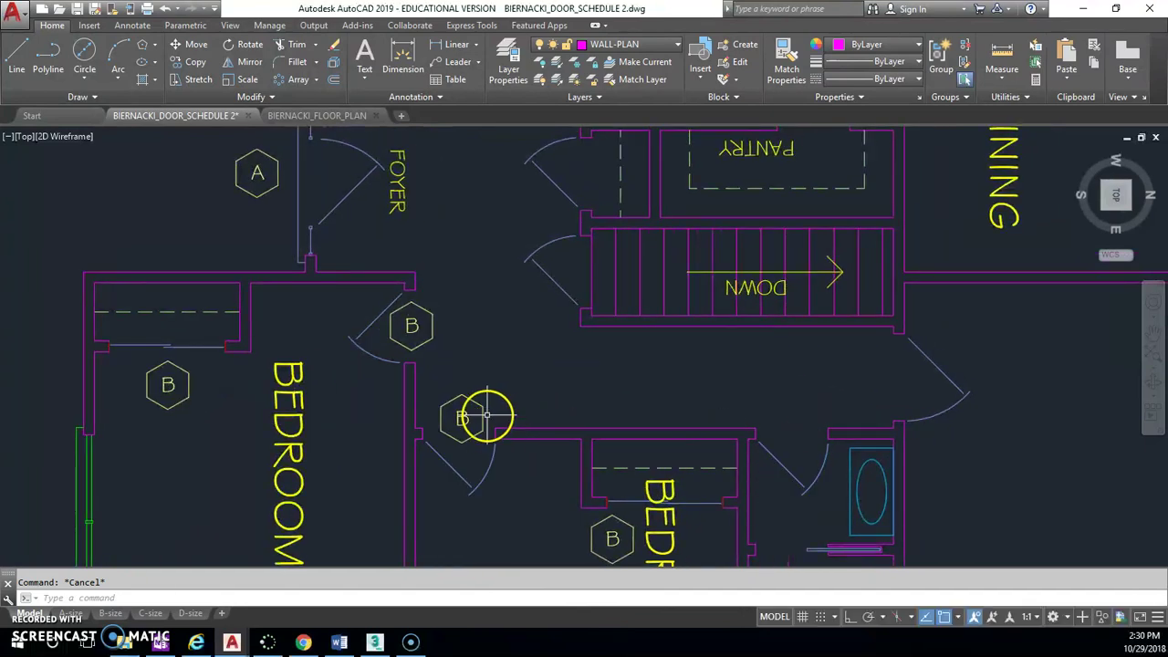
# Step: Change the lower door tag from B to C and begin editing the upper tag
pyautogui.click(187, 61)
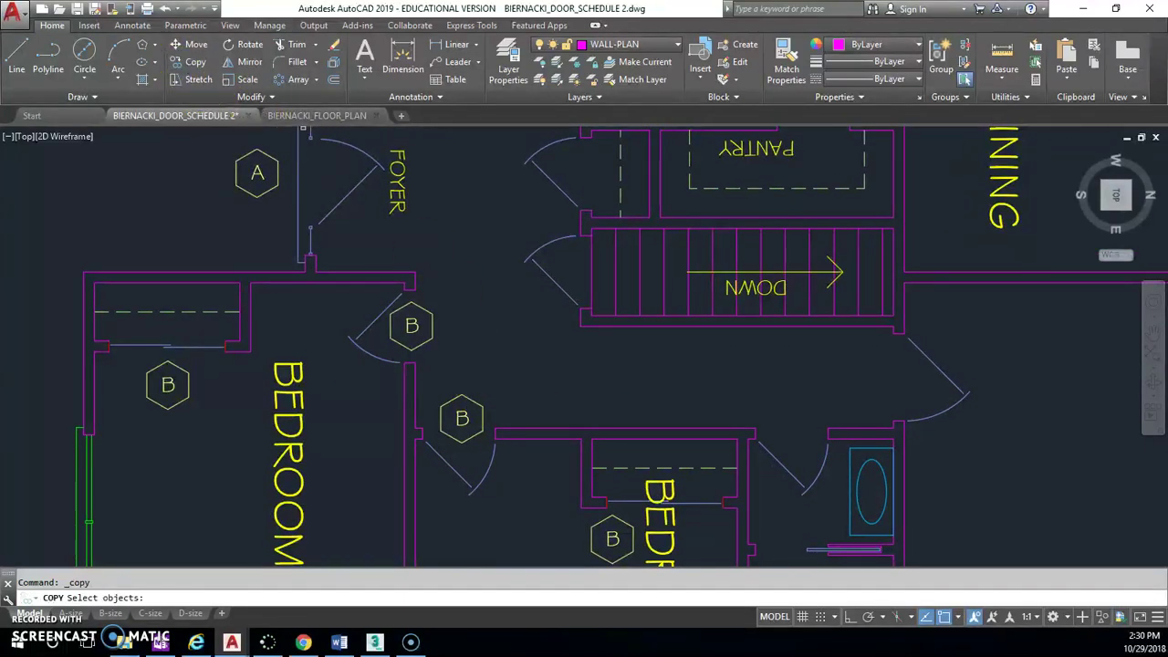
pyautogui.click(445, 344)
pyautogui.click(412, 327)
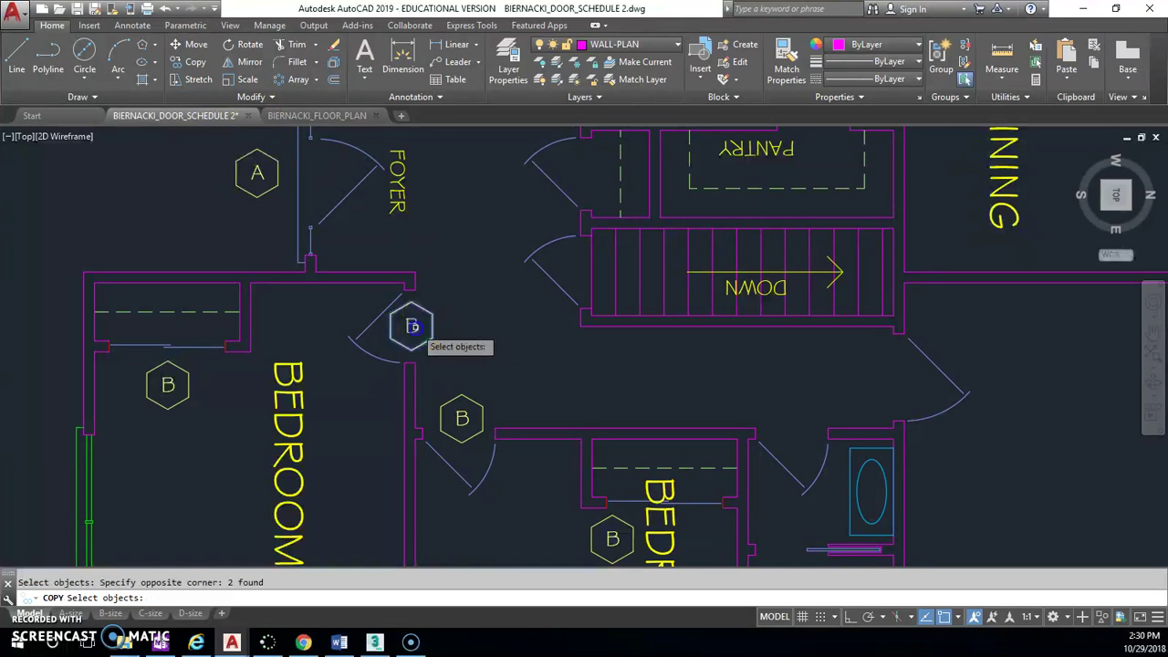
pyautogui.press('Escape')
pyautogui.click(466, 418)
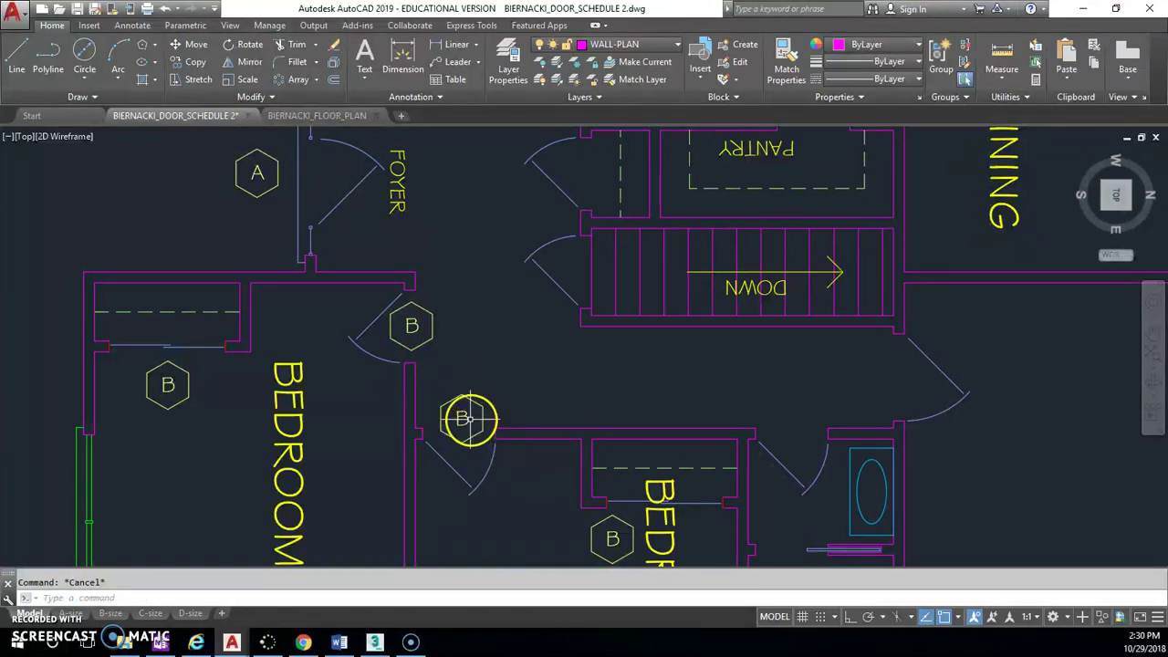
pyautogui.doubleClick(463, 417)
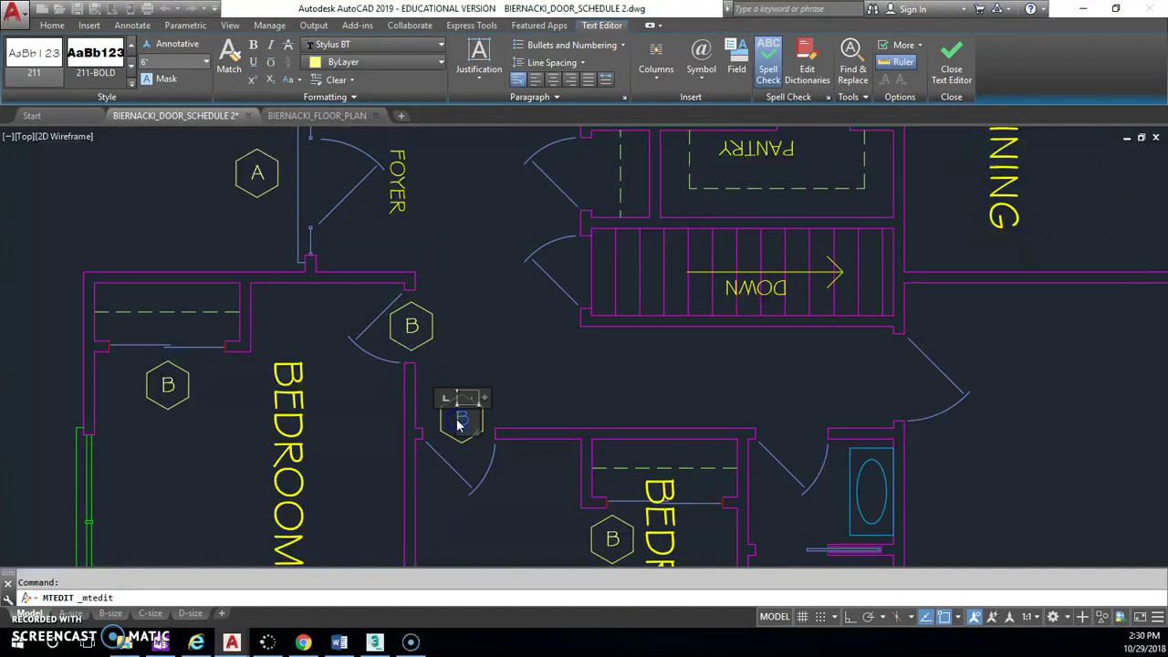
pyautogui.click(408, 336)
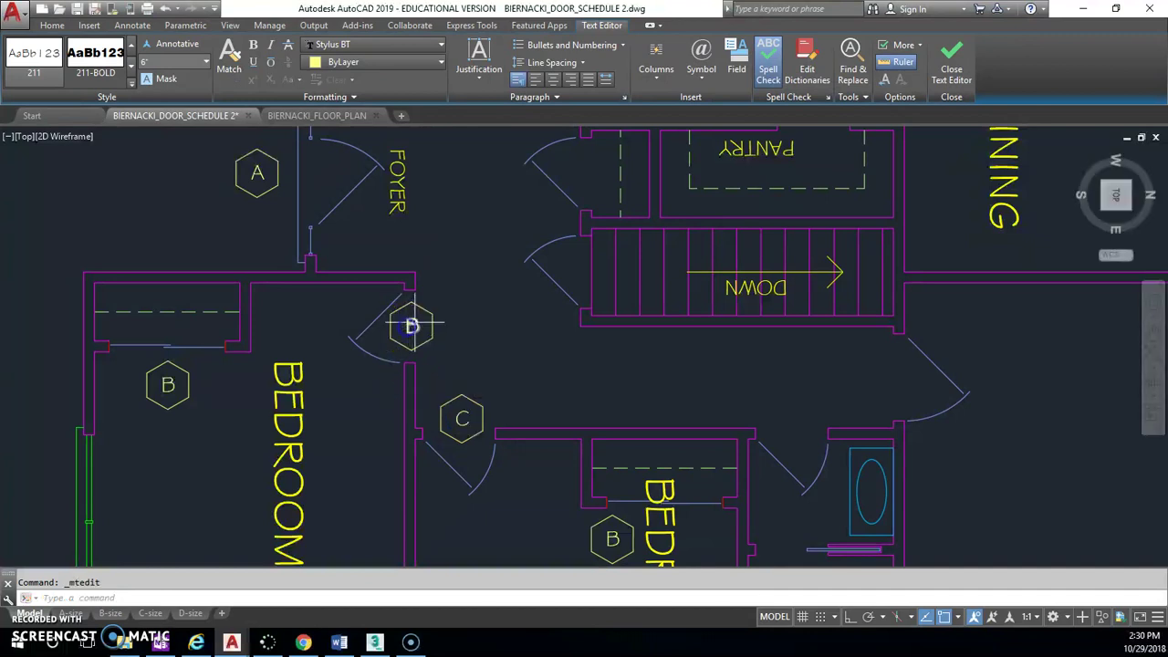
pyautogui.doubleClick(413, 329)
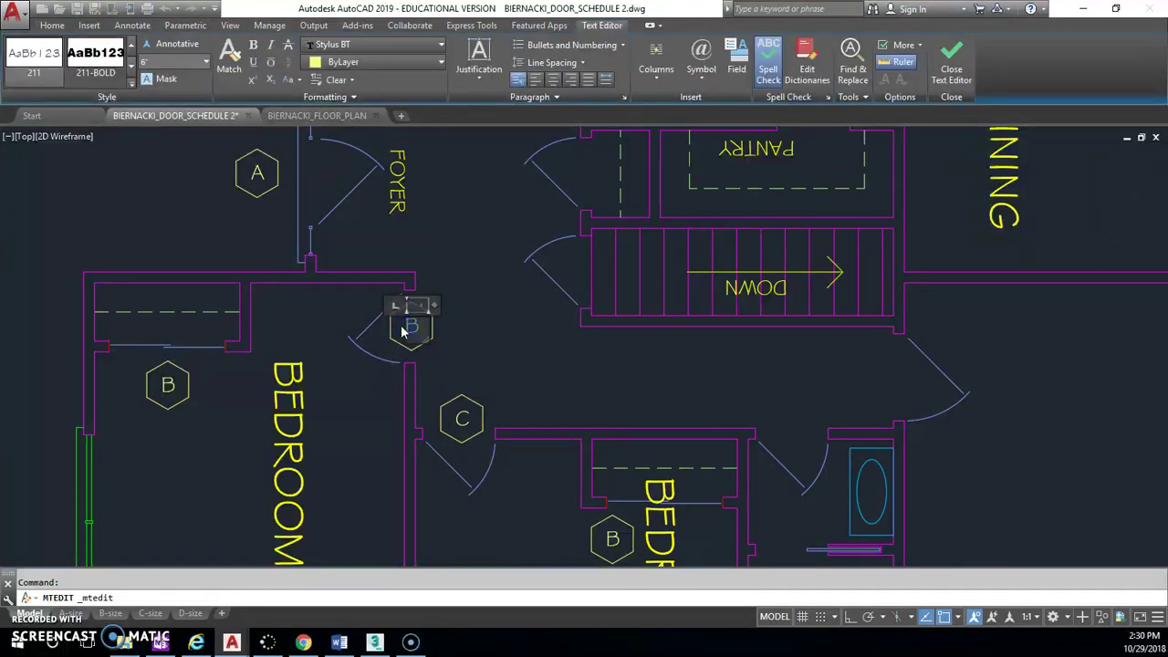
# Step: Finish the C tag text, then copy it to the stair and pantry doors
pyautogui.click(521, 362)
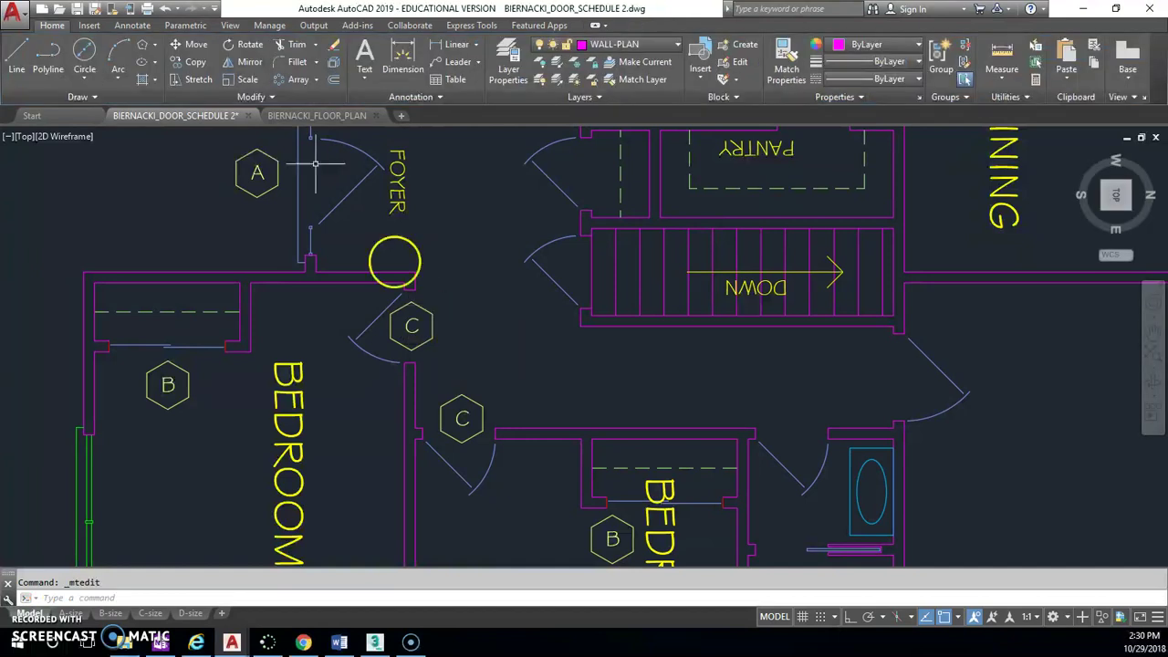
pyautogui.click(191, 61)
pyautogui.click(436, 345)
pyautogui.click(397, 326)
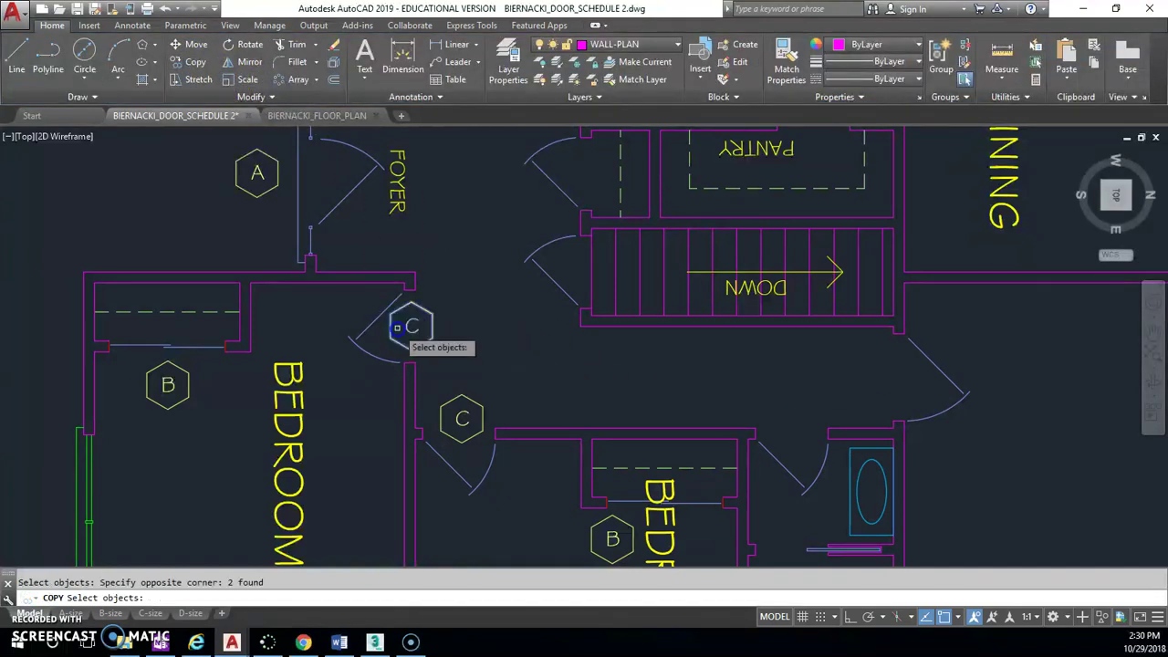
pyautogui.press('Return')
pyautogui.click(411, 326)
pyautogui.moveTo(542, 268); pyautogui.dragTo(535, 347, button='middle')
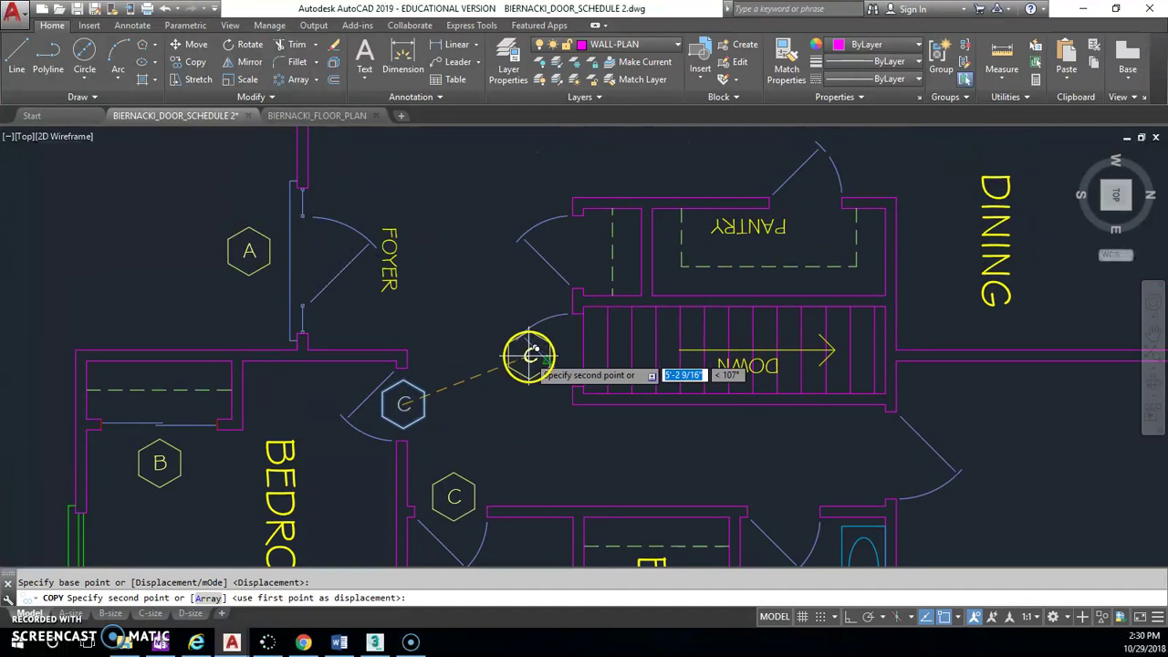
pyautogui.click(563, 346)
pyautogui.click(572, 240)
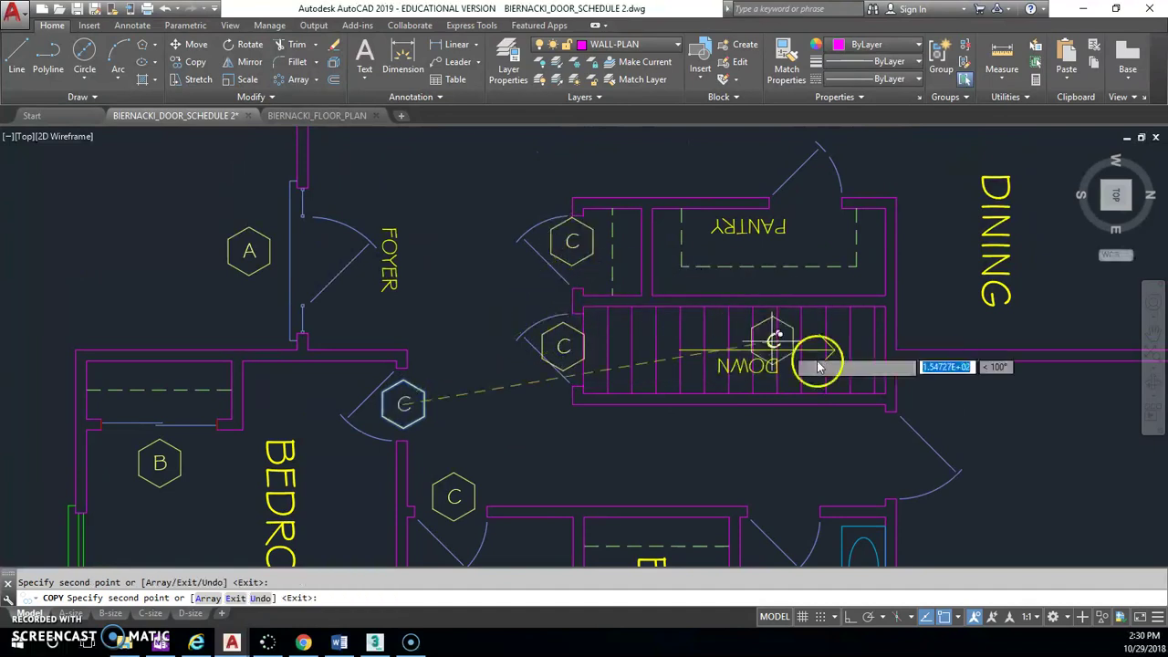
# Step: Place further C tag copies near DINING and at the master bedroom door
pyautogui.moveTo(816, 365); pyautogui.dragTo(747, 418, button='middle')
pyautogui.click(749, 232)
pyautogui.moveTo(824, 472); pyautogui.dragTo(775, 300, button='middle')
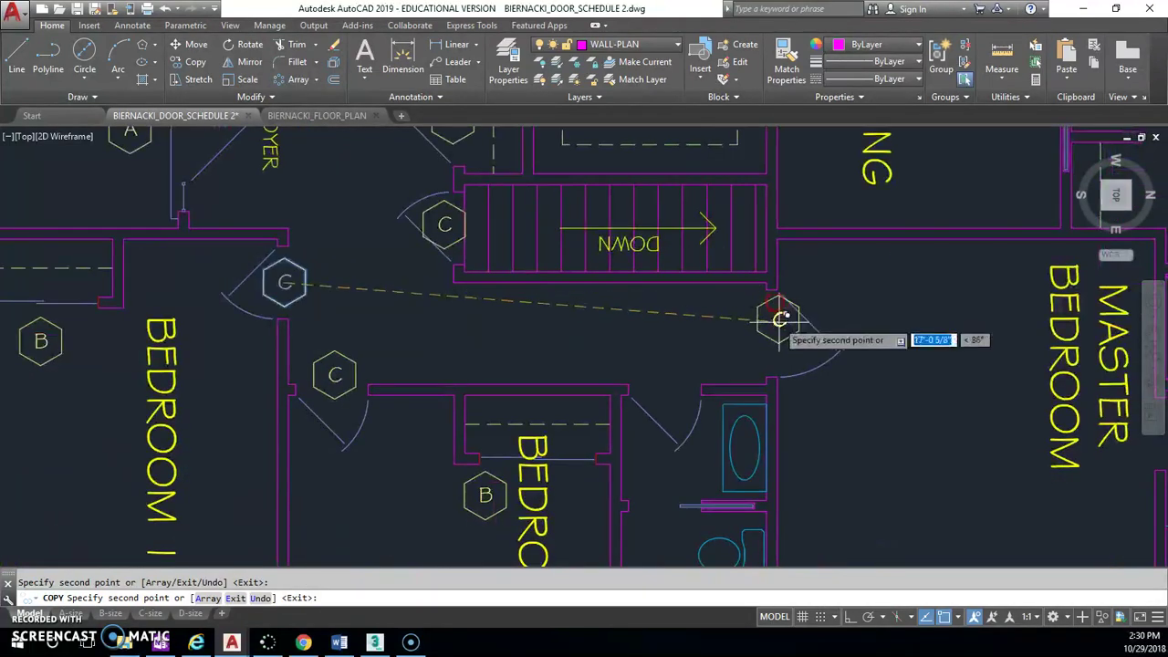
pyautogui.click(785, 342)
pyautogui.scroll(-4, 680, 401)
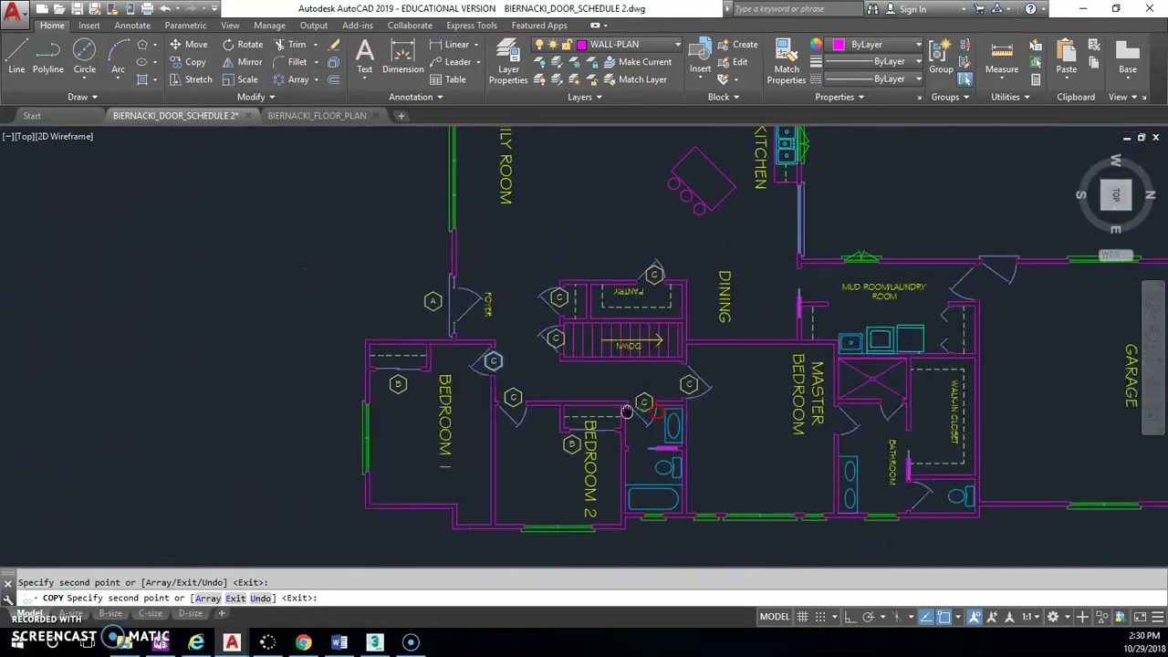
pyautogui.scroll(2, 799, 441)
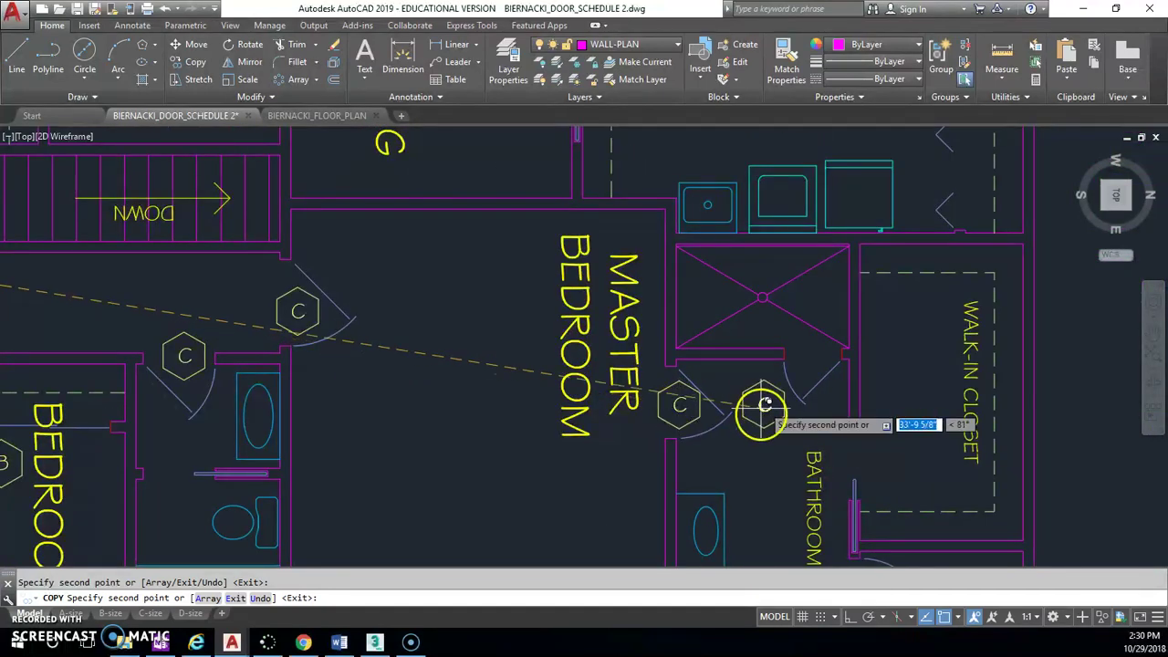
pyautogui.scroll(1, 759, 410)
pyautogui.moveTo(754, 447); pyautogui.dragTo(694, 299, button='middle')
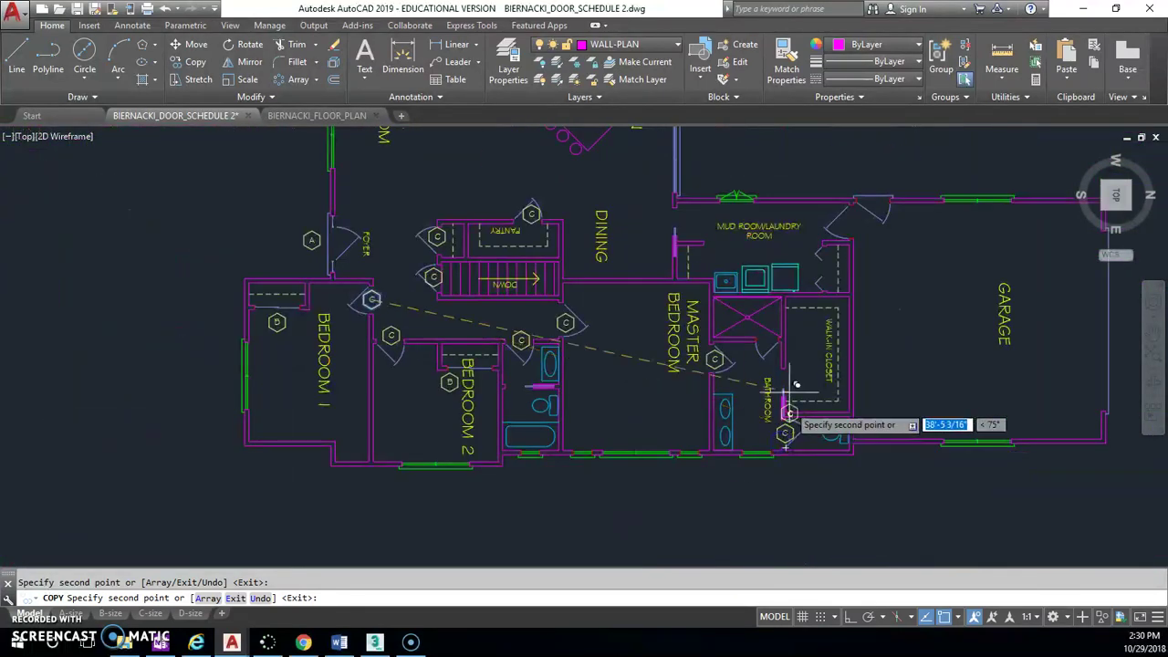
pyautogui.scroll(-3, 808, 425)
pyautogui.scroll(4, 817, 392)
# Step: Add C tag copies at the mud room and master bathroom doors, ending the copy
pyautogui.click(824, 230)
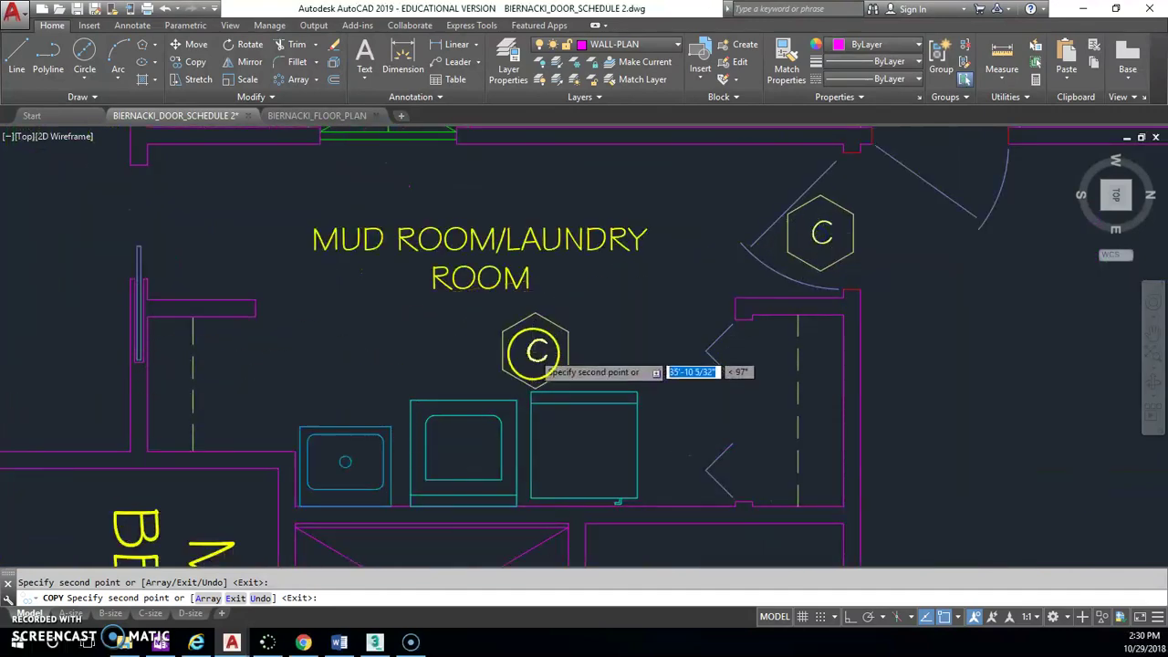
pyautogui.scroll(-2, 724, 392)
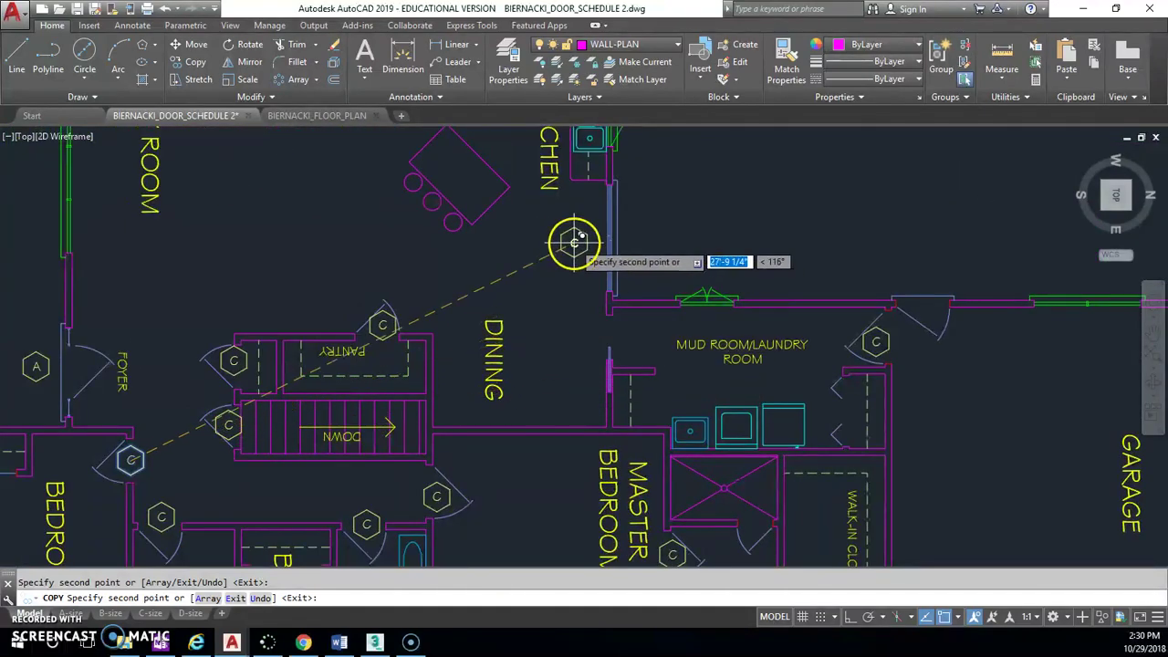
pyautogui.moveTo(612, 363); pyautogui.dragTo(653, 124, button='middle')
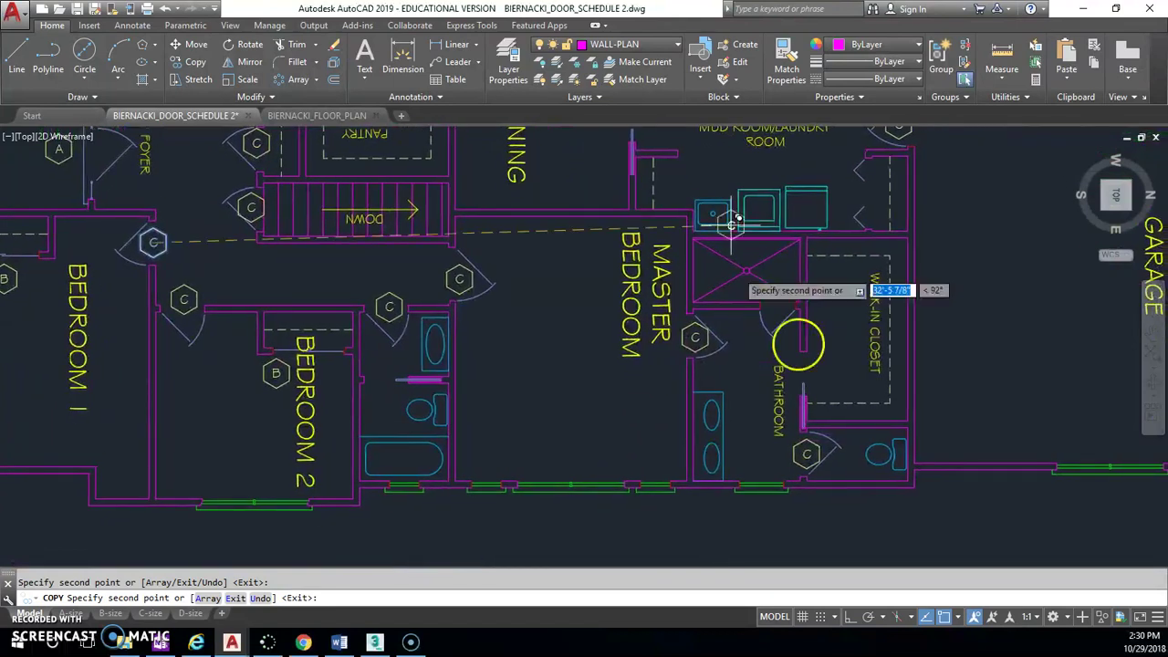
pyautogui.scroll(5, 826, 374)
pyautogui.click(864, 326)
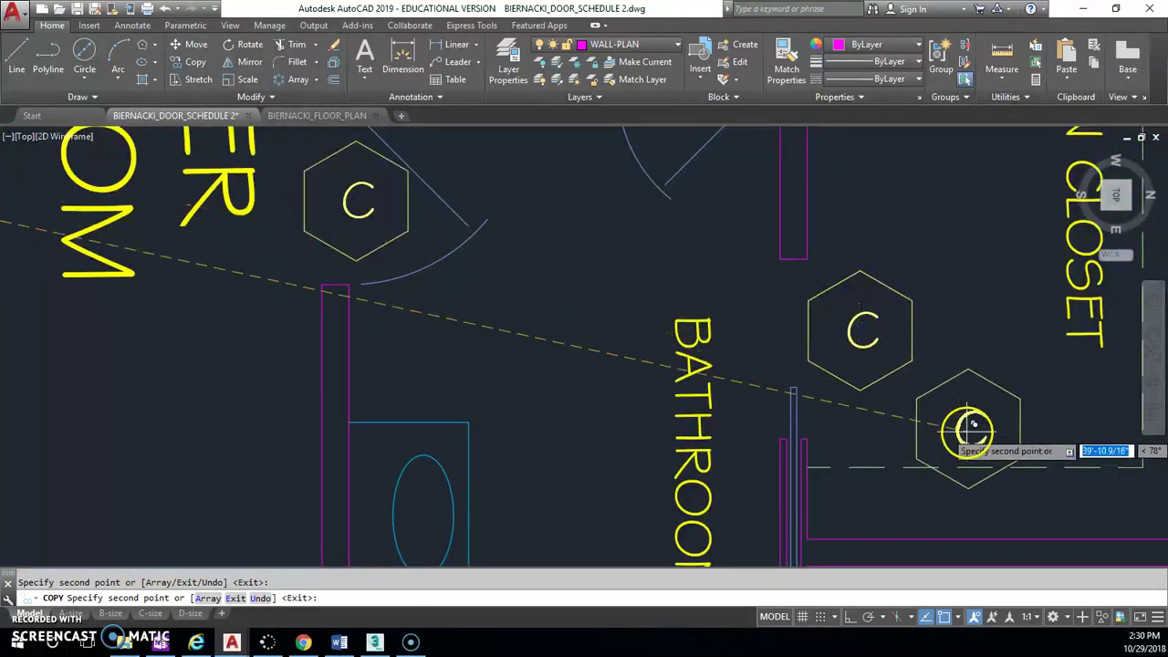
pyautogui.press('Return')
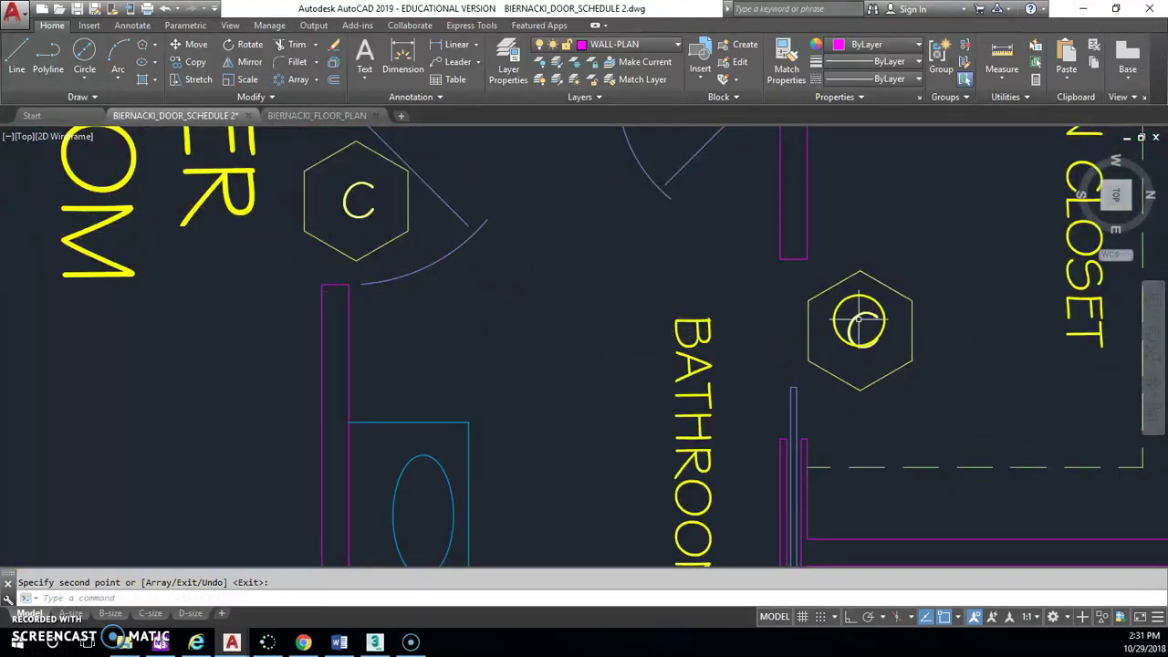
pyautogui.press('Escape')
# Step: Change the master bathroom tag's letter from C to D
pyautogui.doubleClick(859, 324)
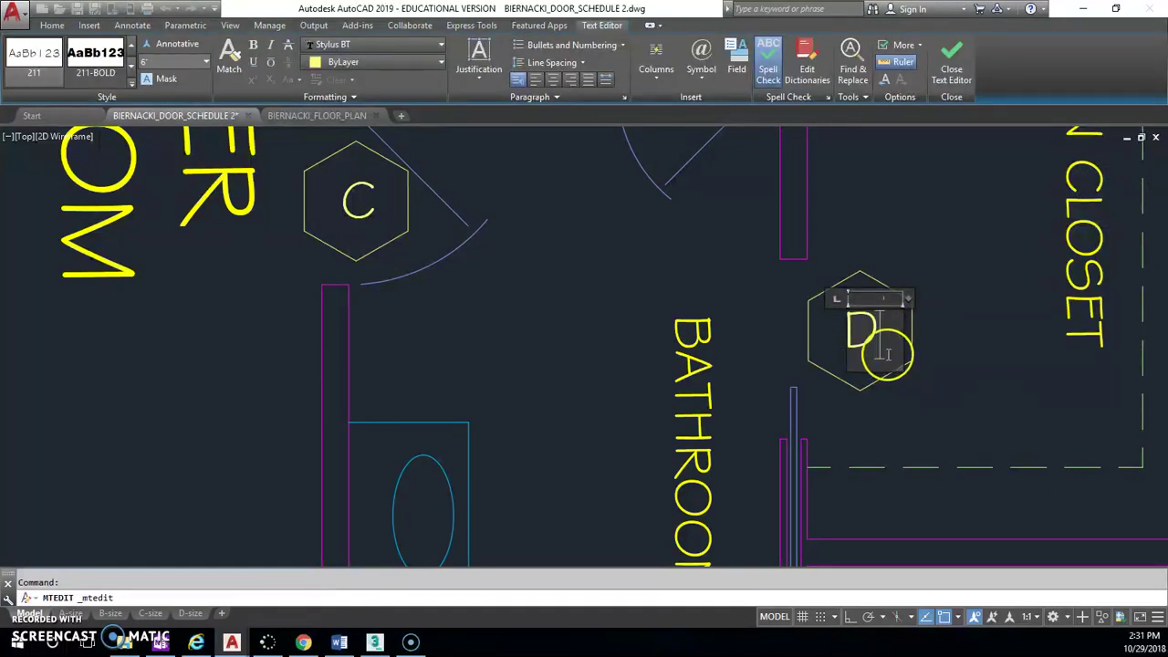
pyautogui.scroll(-2, 919, 398)
pyautogui.click(927, 388)
# Step: Copy the D tag to the Bedroom 2 bathroom door
pyautogui.click(189, 61)
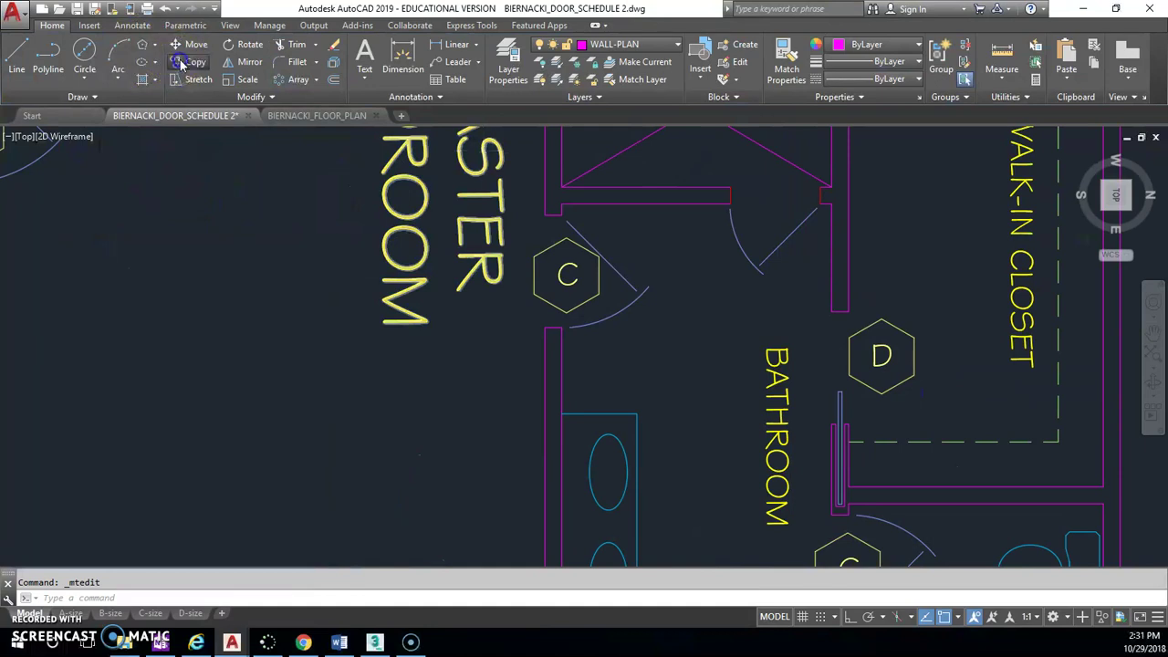
pyautogui.click(936, 381)
pyautogui.click(867, 345)
pyautogui.press('Return')
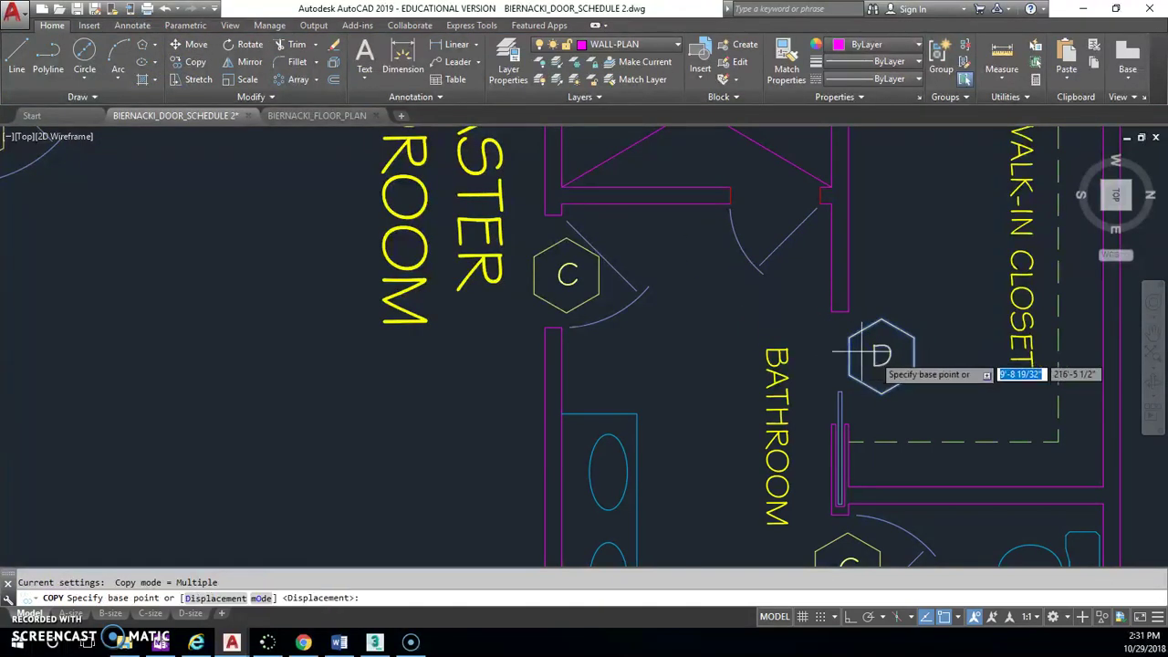
pyautogui.click(878, 354)
pyautogui.scroll(-4, 879, 355)
pyautogui.click(849, 351)
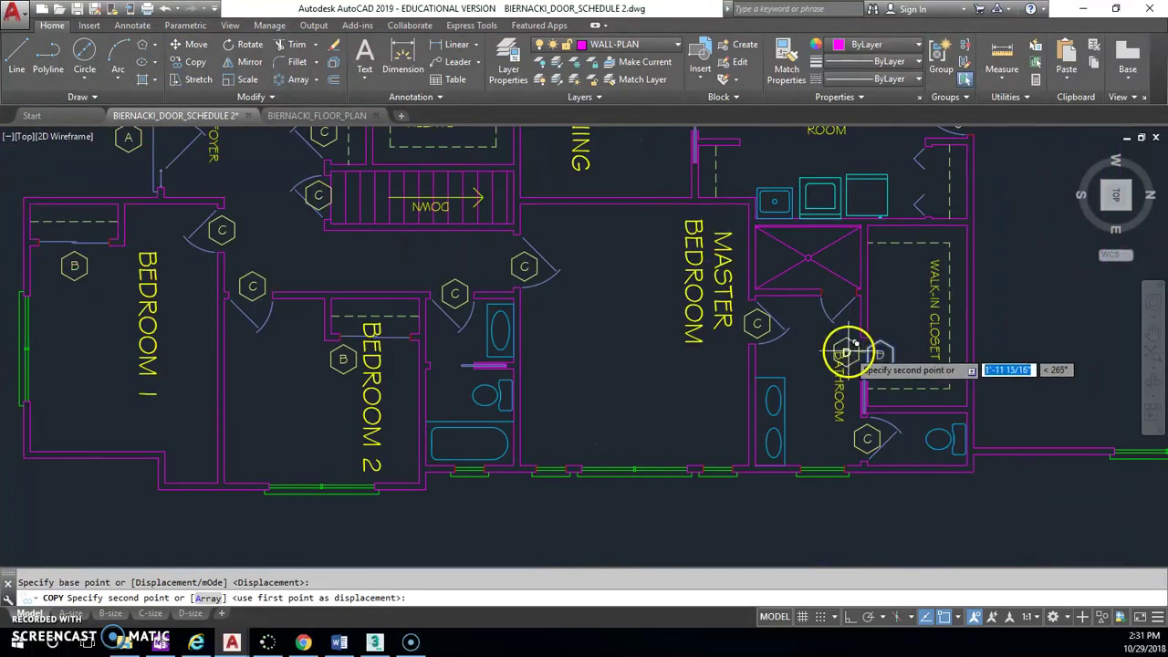
pyautogui.scroll(4, 446, 370)
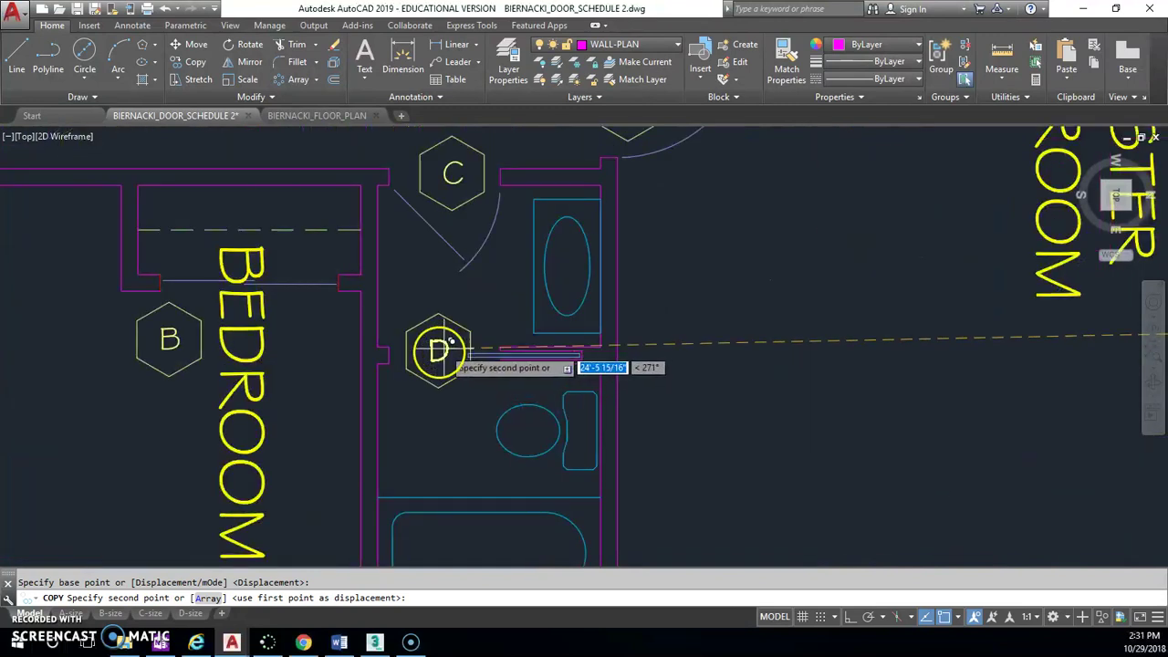
pyautogui.click(433, 350)
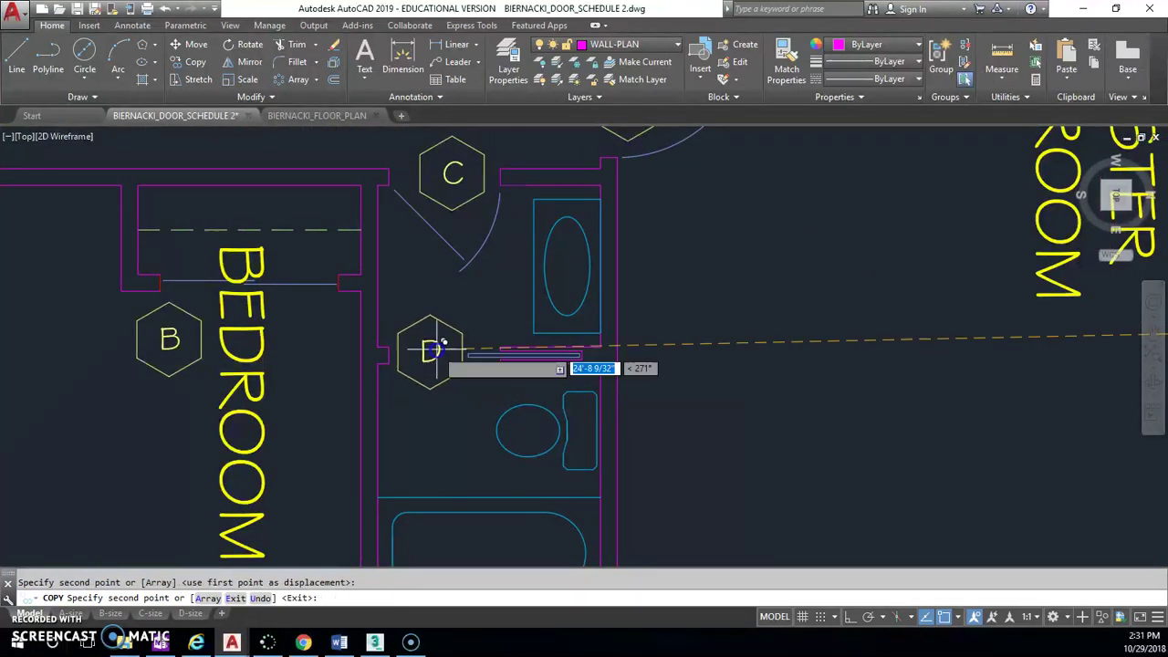
pyautogui.press('Escape')
pyautogui.scroll(-4, 748, 378)
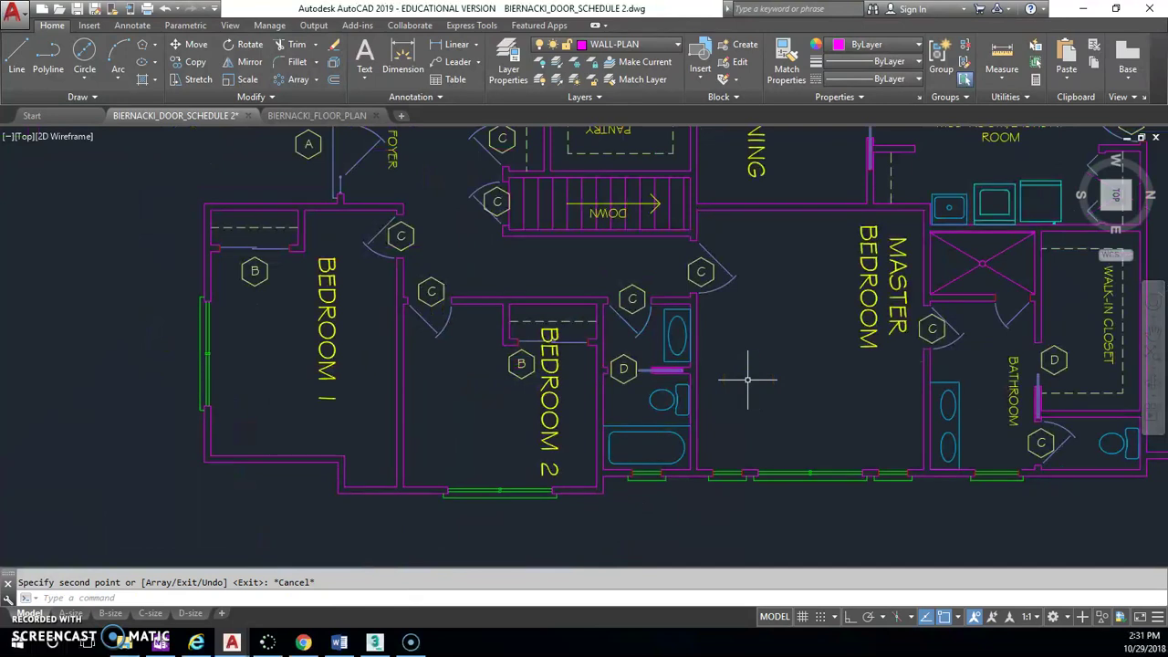
pyautogui.moveTo(741, 360)
pyautogui.mouseDown(button='middle')
pyautogui.moveTo(702, 483)
pyautogui.moveTo(650, 514)
pyautogui.moveTo(597, 454)
pyautogui.moveTo(566, 470)
pyautogui.mouseUp(button='middle')
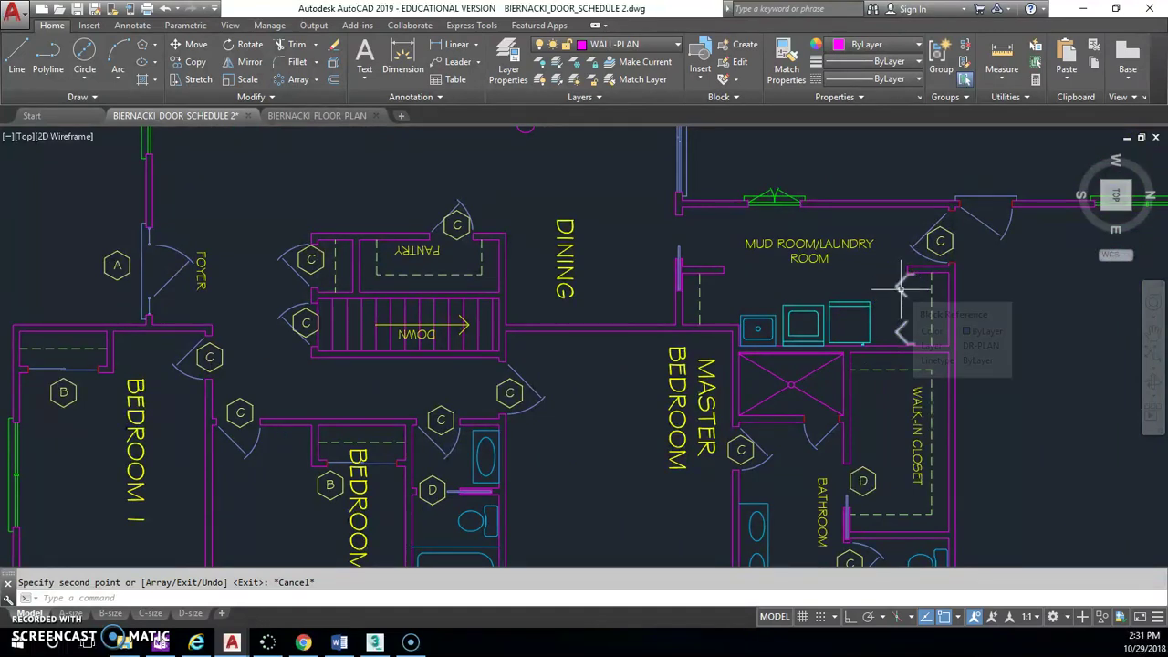
pyautogui.moveTo(744, 277); pyautogui.dragTo(768, 361, button='middle')
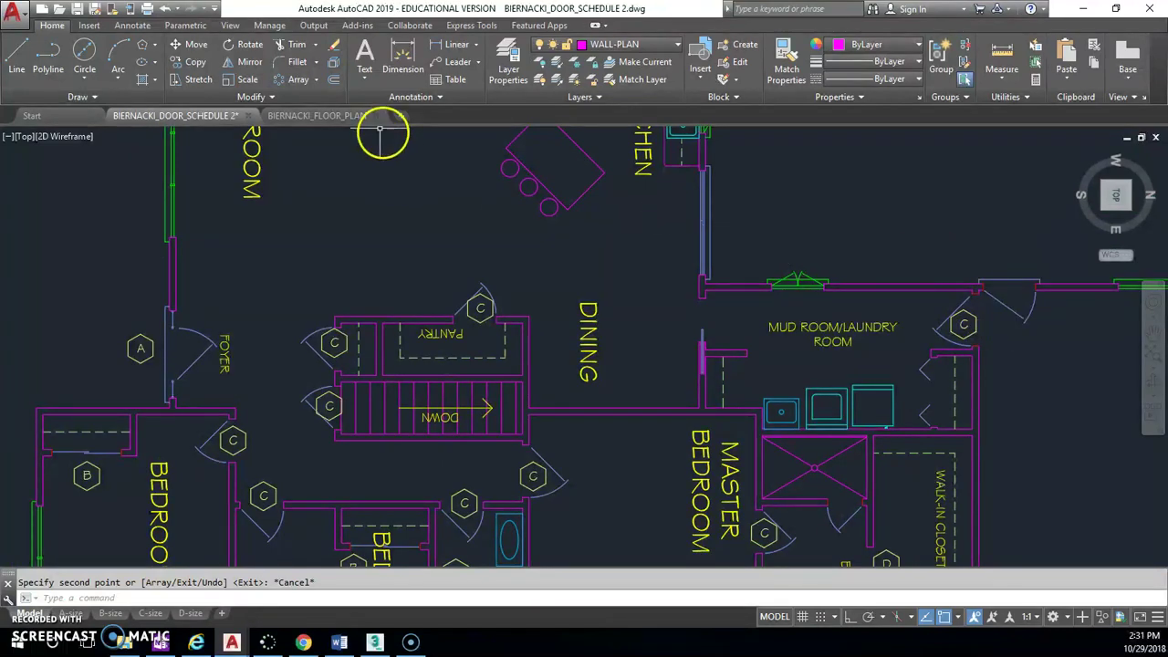
# Step: Open BIERNACKI_DOOR_SCHEDULE from recent drawings and inspect its door schedule table
pyautogui.click(32, 115)
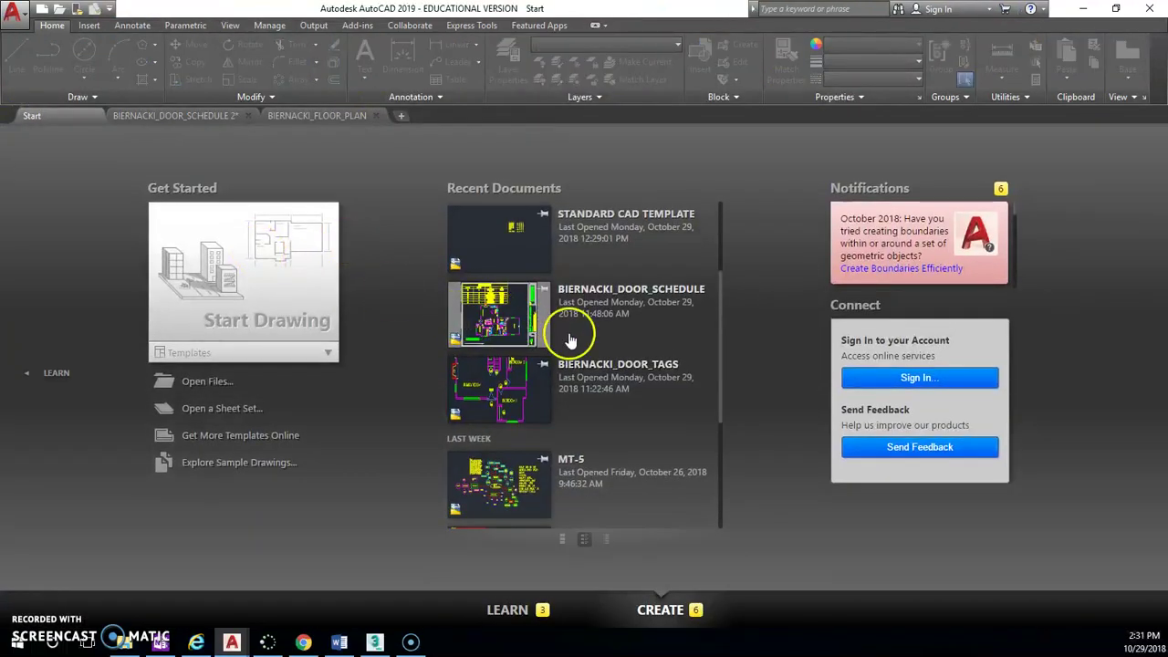
pyautogui.click(625, 297)
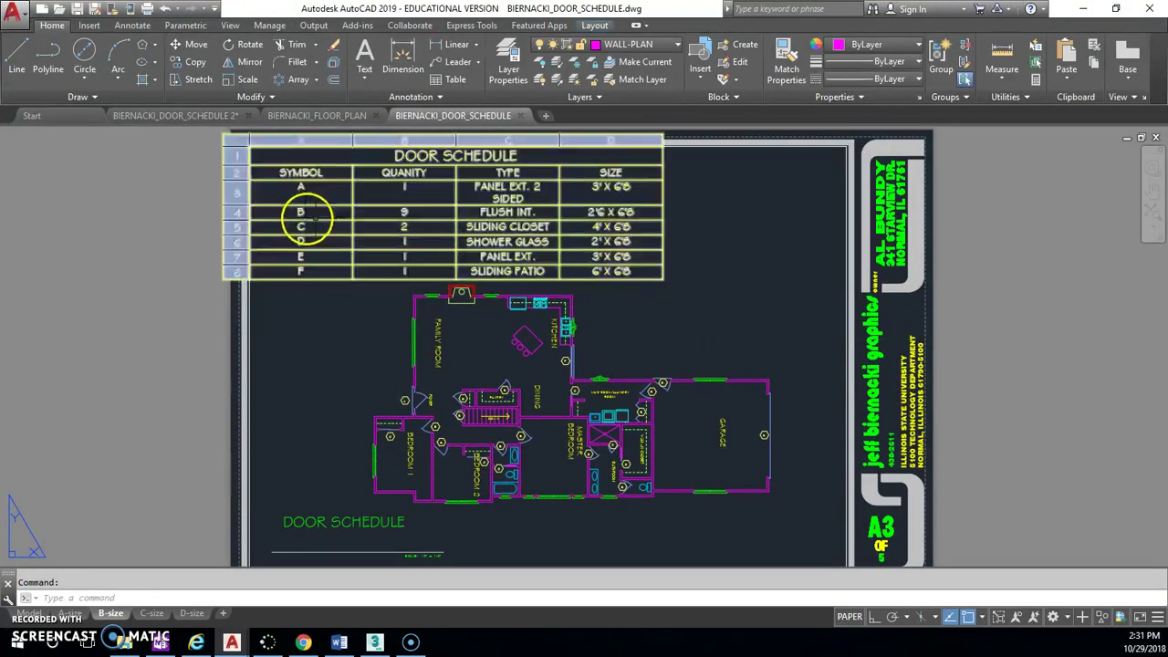
pyautogui.click(335, 279)
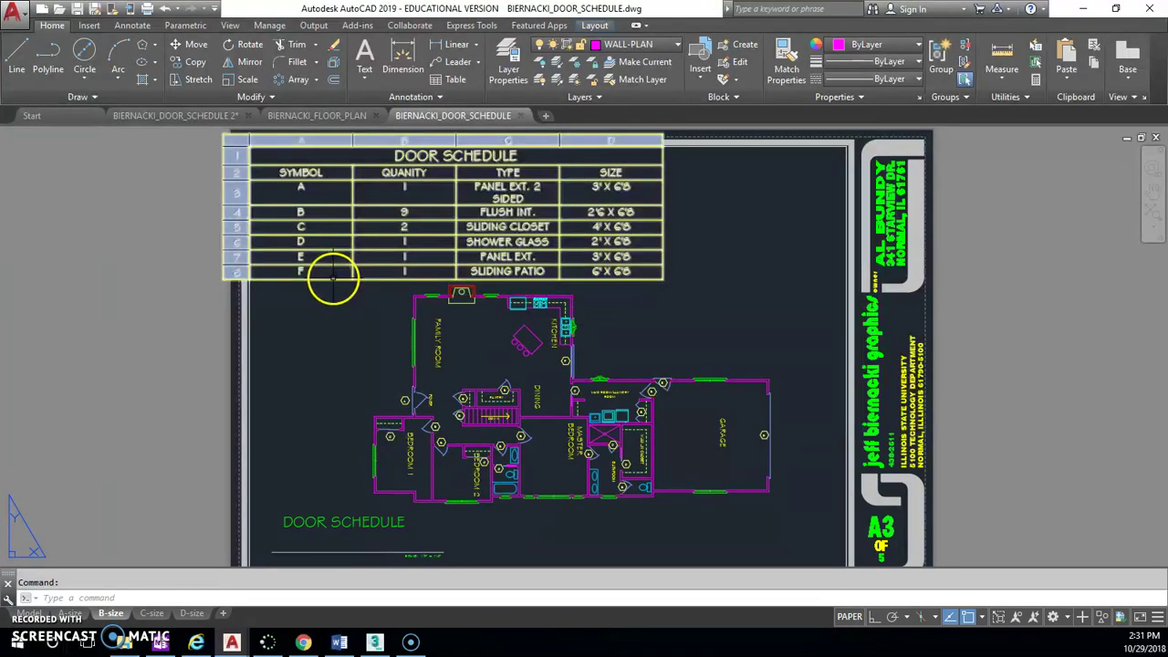
pyautogui.press('Escape')
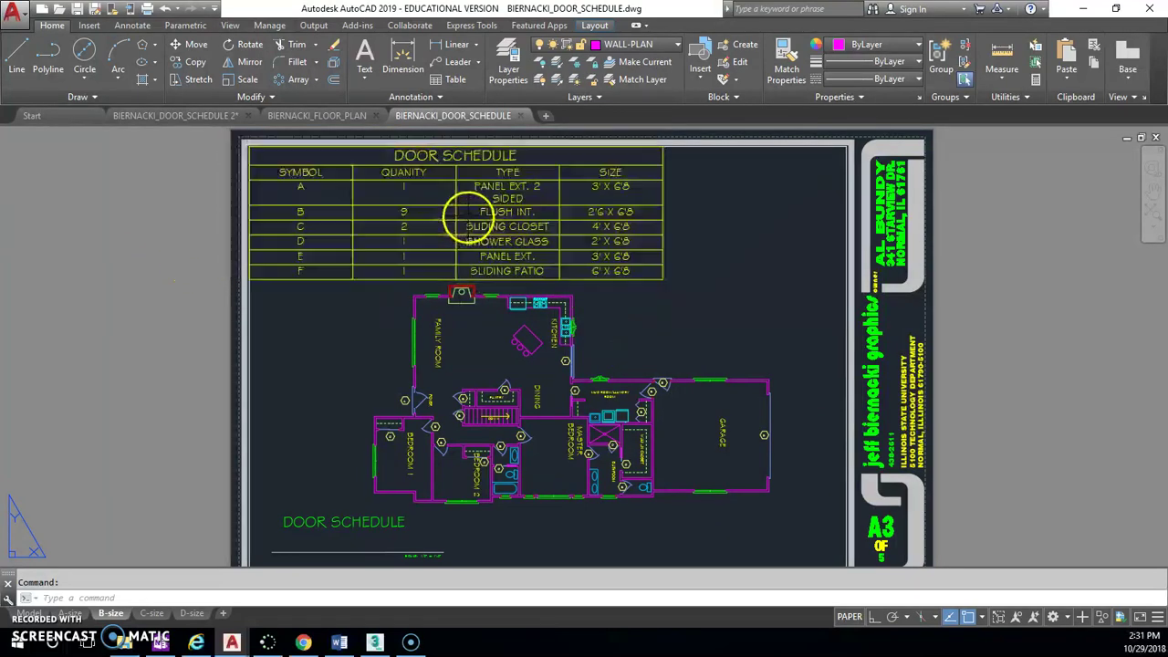
# Step: Look over the reference floor plan in model space, then return to DOOR_SCHEDULE 2
pyautogui.click(33, 614)
pyautogui.scroll(5, 369, 329)
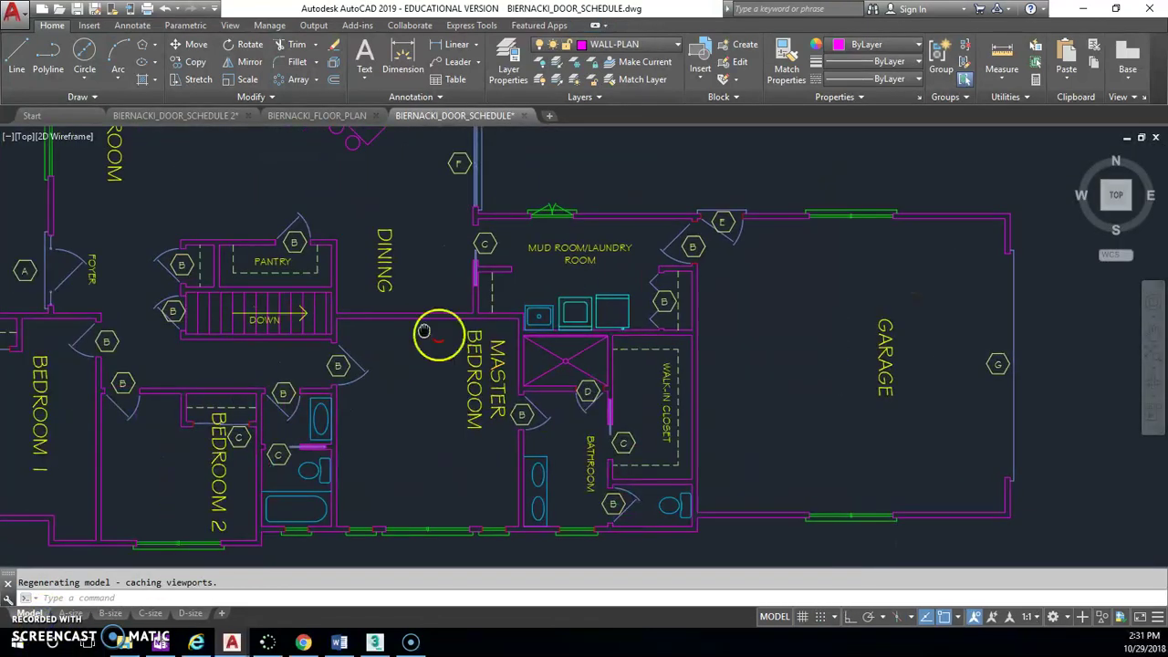
pyautogui.moveTo(492, 174); pyautogui.dragTo(544, 212, button='middle')
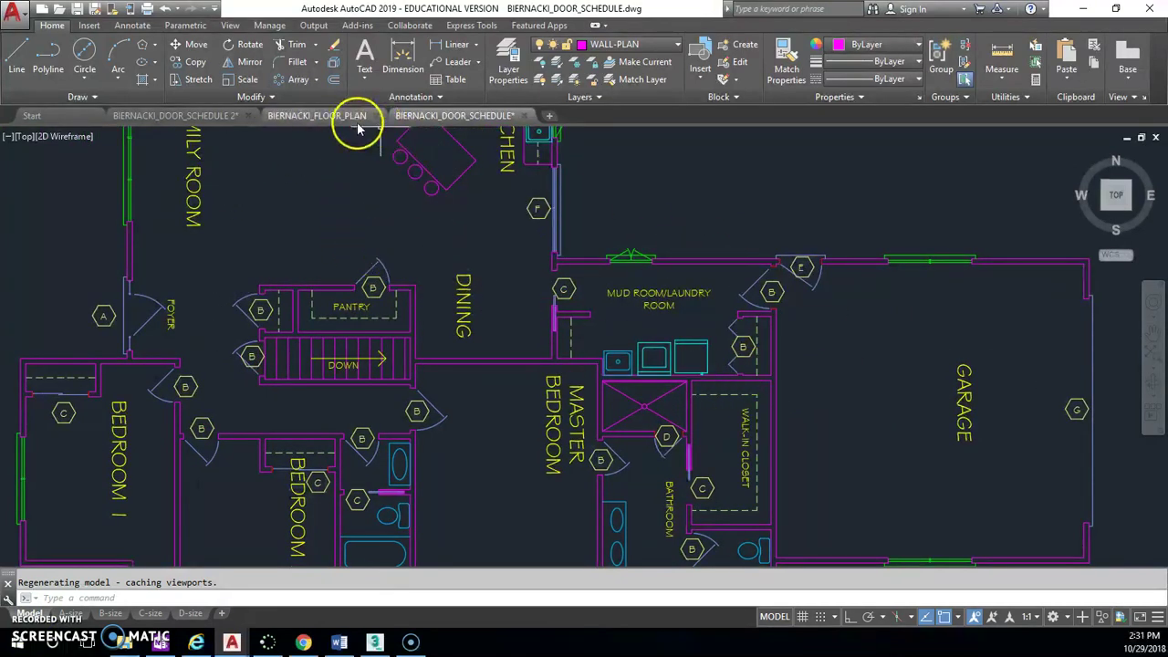
pyautogui.click(108, 614)
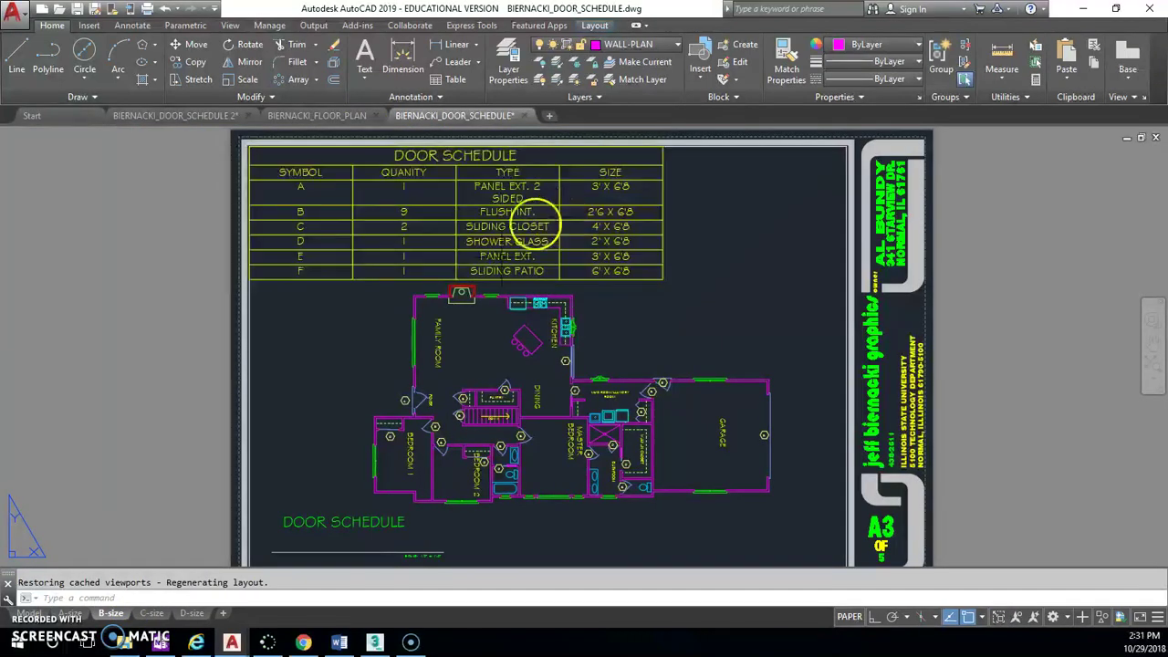
pyautogui.click(176, 117)
# Step: On the B-size sheet, turn the viewport's floor plan horizontal with the garage on the right
pyautogui.scroll(-4, 535, 340)
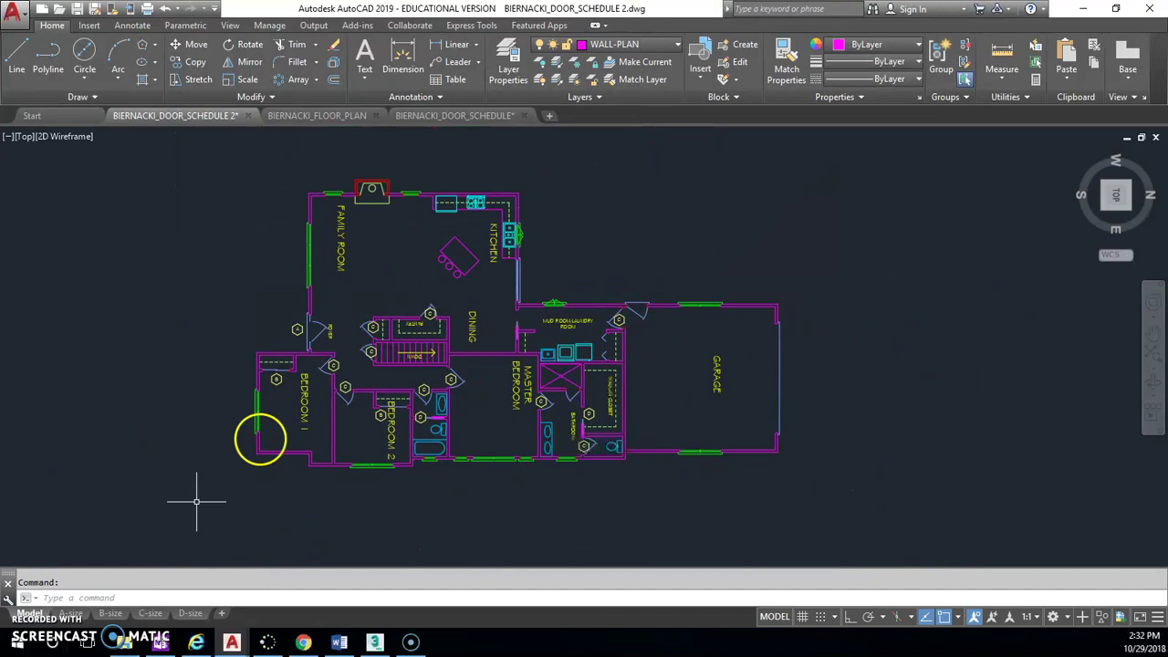
pyautogui.click(112, 613)
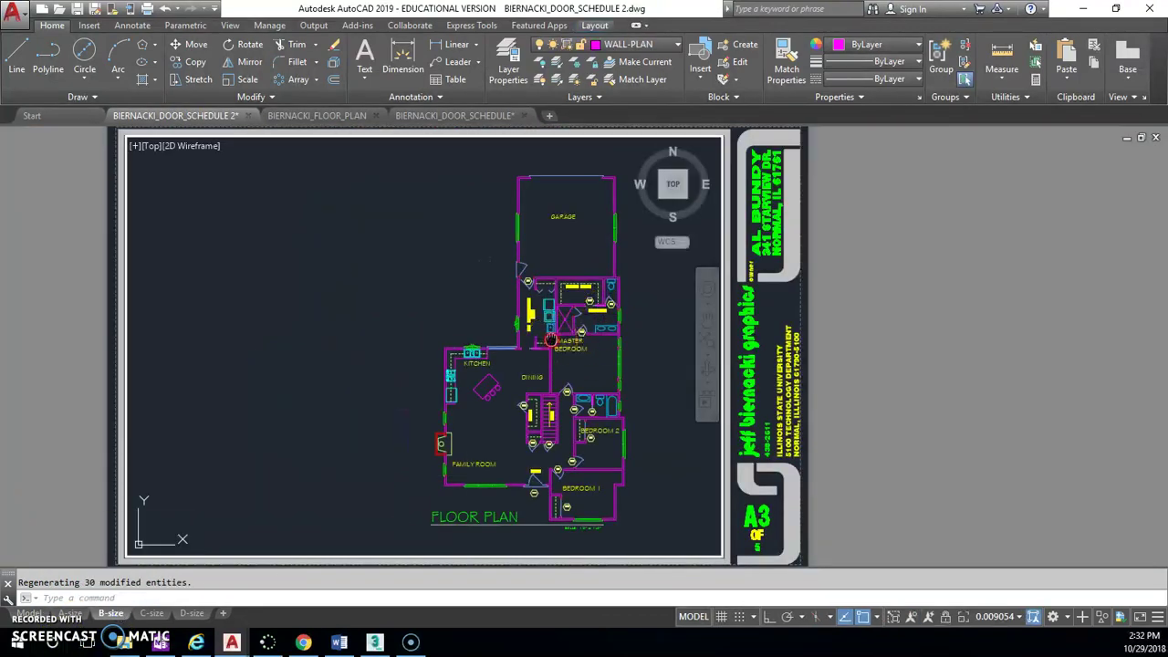
pyautogui.moveTo(551, 341); pyautogui.dragTo(455, 324, button='middle')
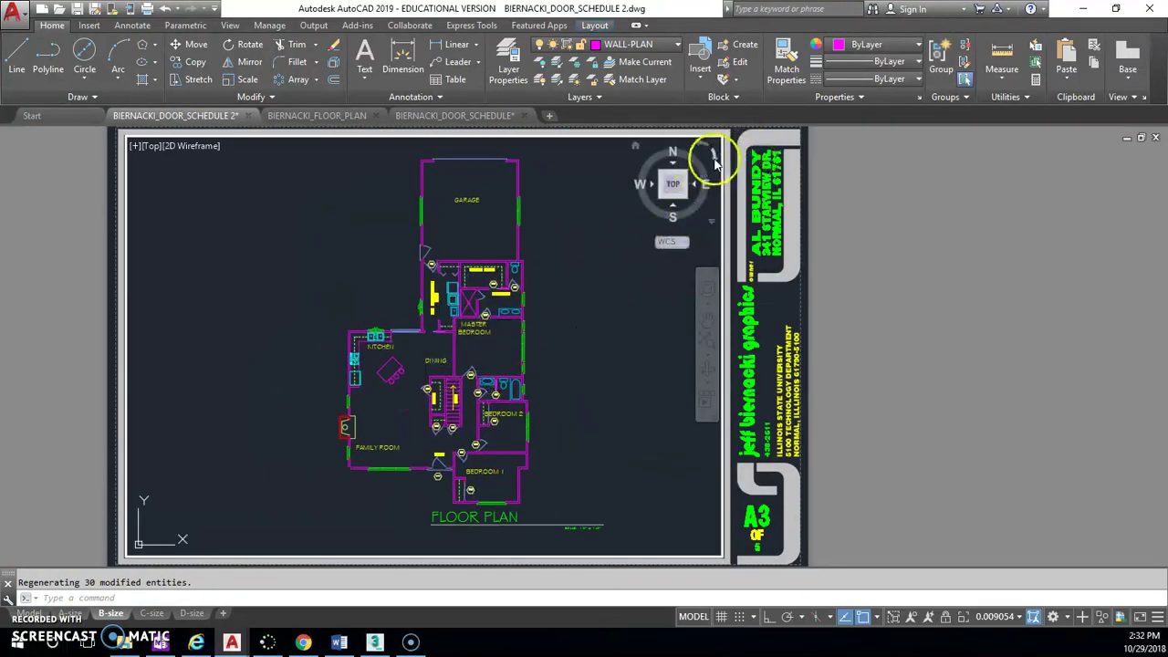
pyautogui.click(714, 156)
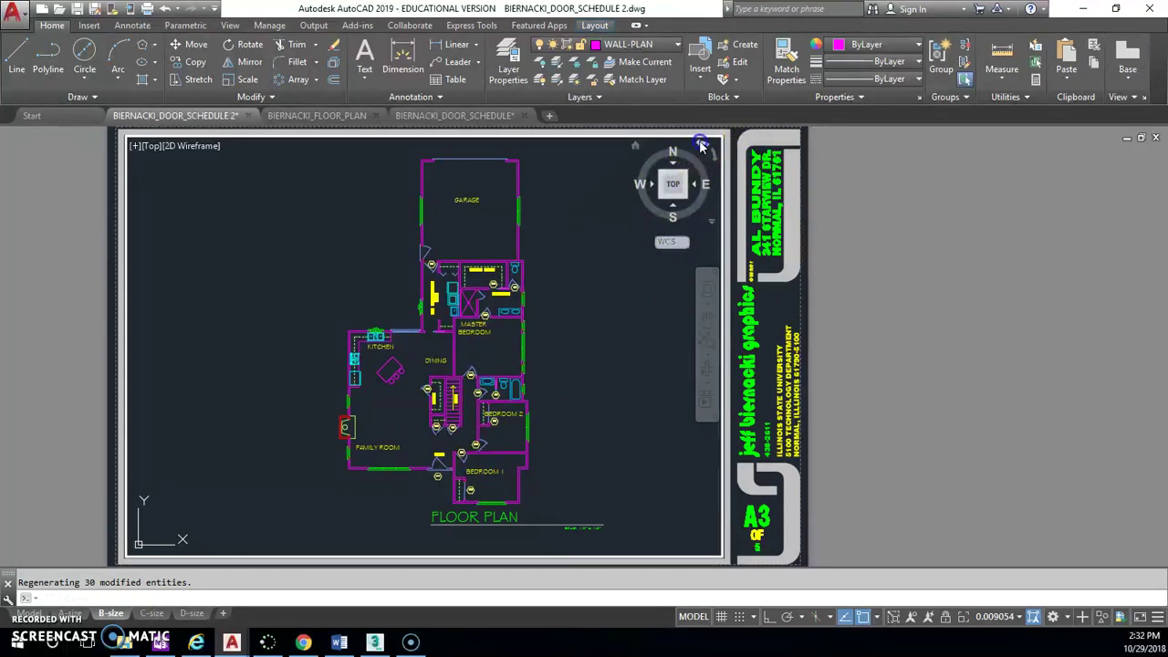
pyautogui.click(716, 156)
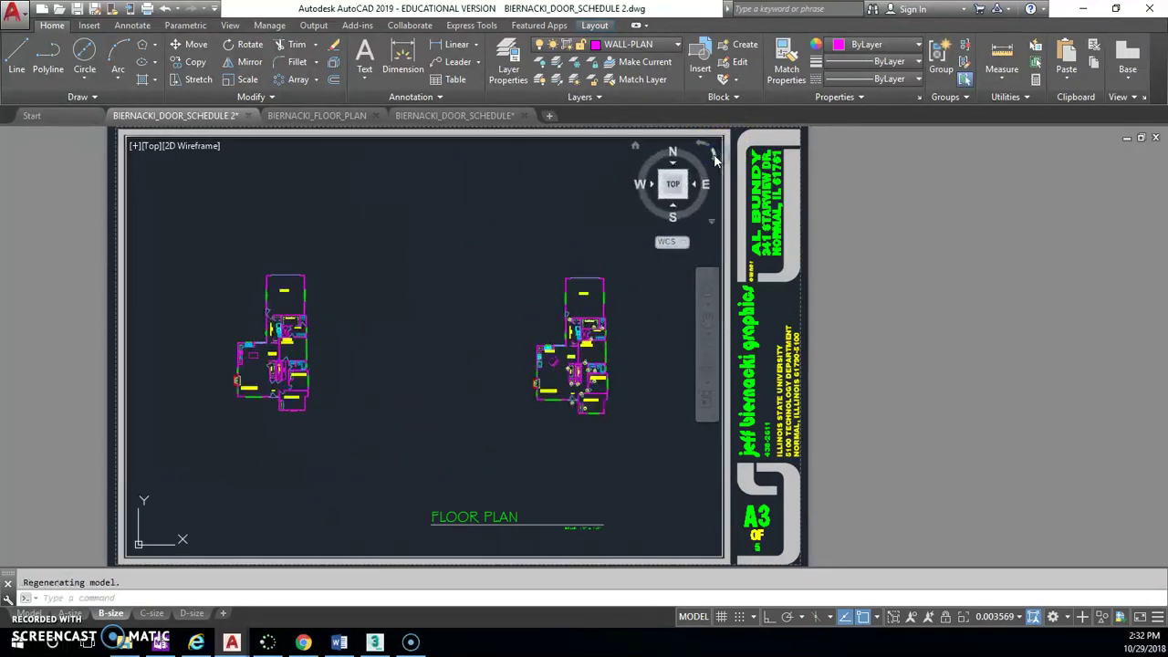
pyautogui.moveTo(467, 447); pyautogui.dragTo(368, 389, button='middle')
pyautogui.scroll(3, 417, 357)
pyautogui.scroll(-2, 417, 347)
pyautogui.scroll(1, 418, 362)
# Step: Leave the viewport for paper space and shift the sheet slightly right
pyautogui.doubleClick(935, 321)
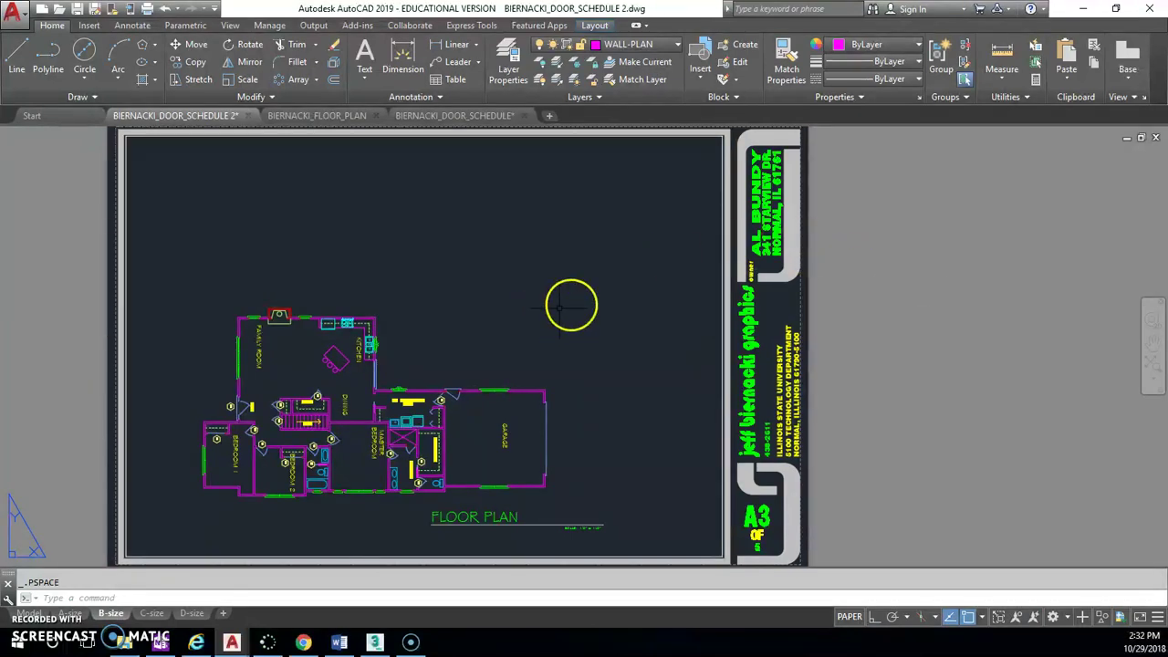
pyautogui.moveTo(571, 306); pyautogui.dragTo(608, 299, button='middle')
pyautogui.click(666, 46)
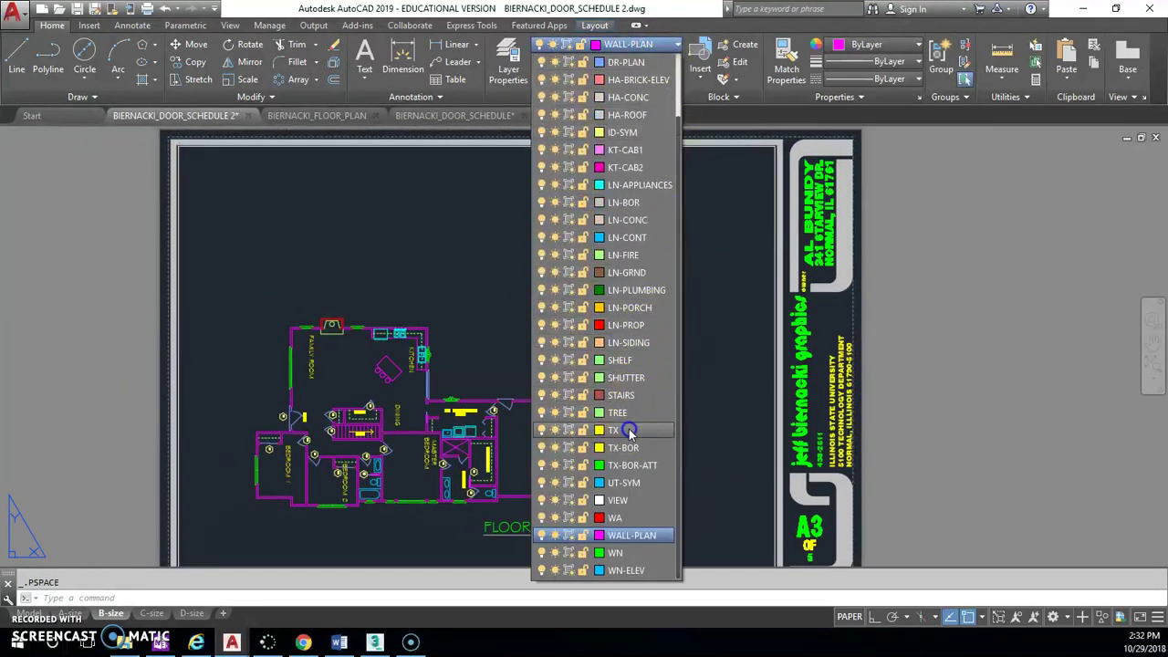
# Step: Make TX the current layer and zoom in and out on the sheet
pyautogui.click(614, 430)
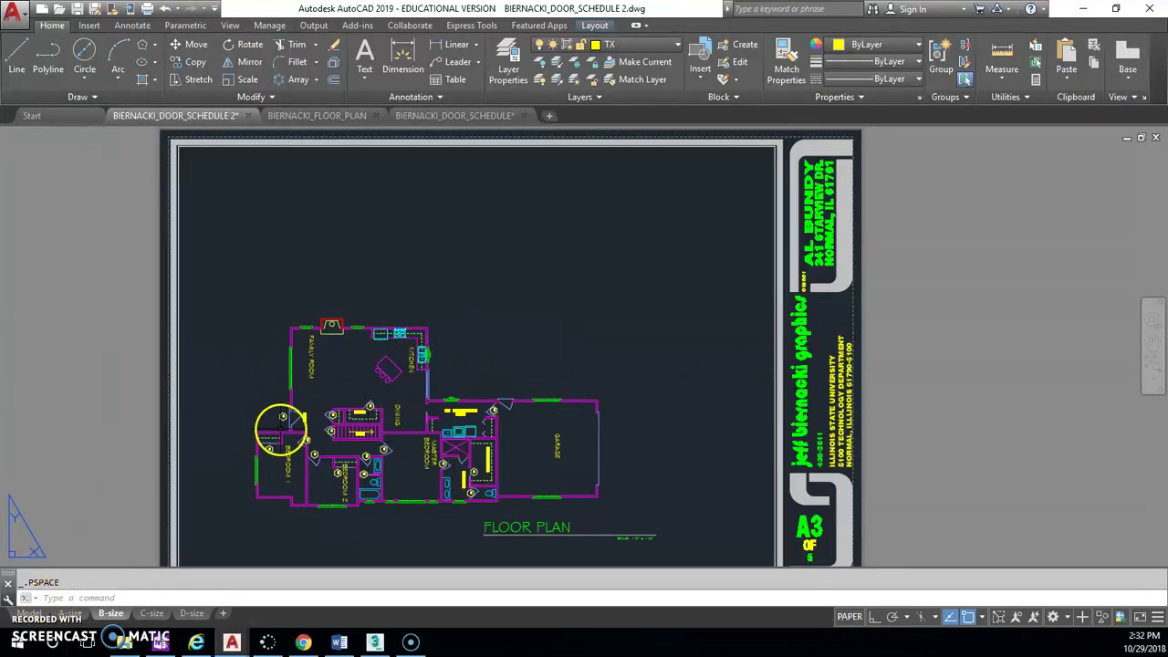
pyautogui.scroll(3, 281, 427)
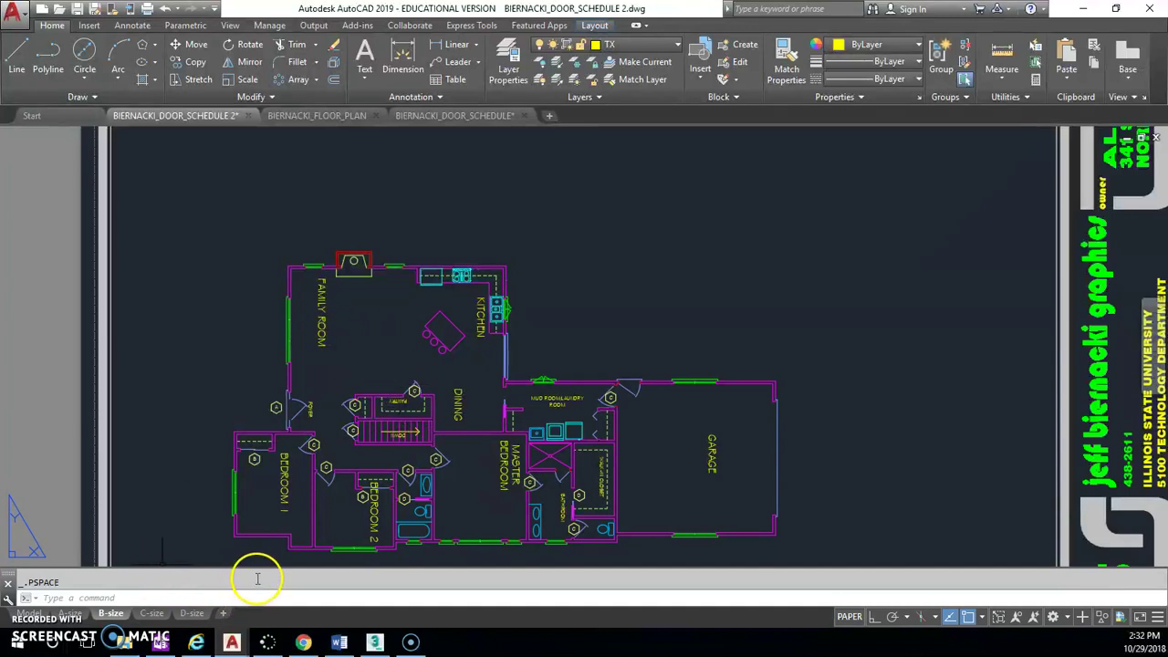
pyautogui.scroll(-5, 316, 402)
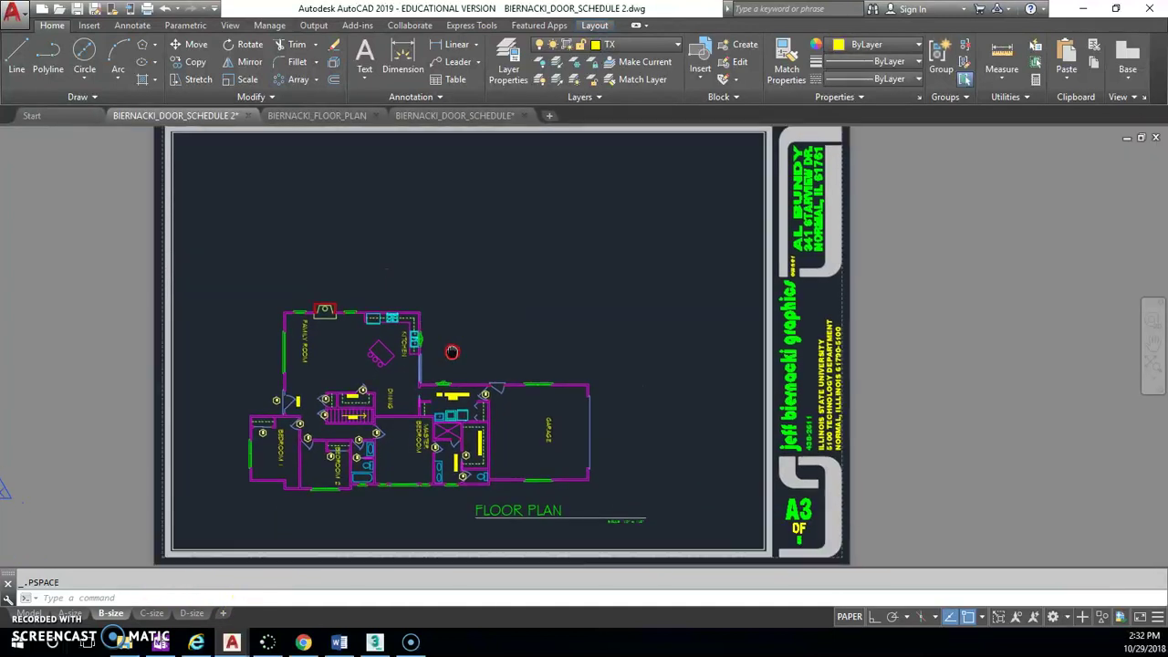
pyautogui.click(133, 26)
pyautogui.click(771, 64)
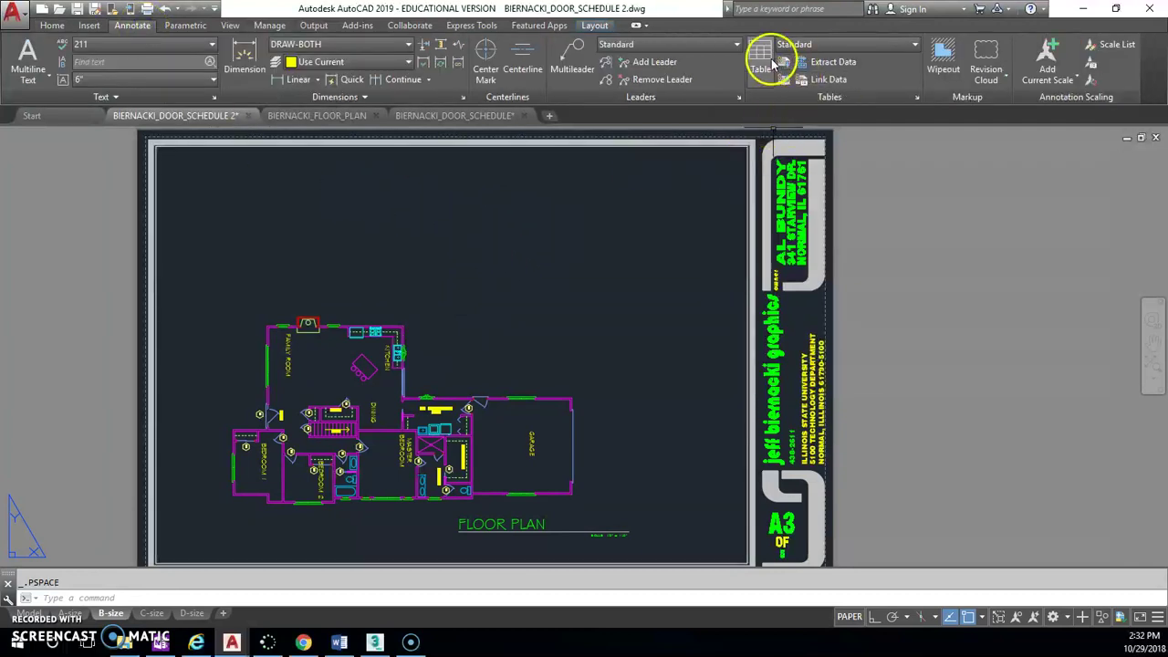
pyautogui.click(763, 60)
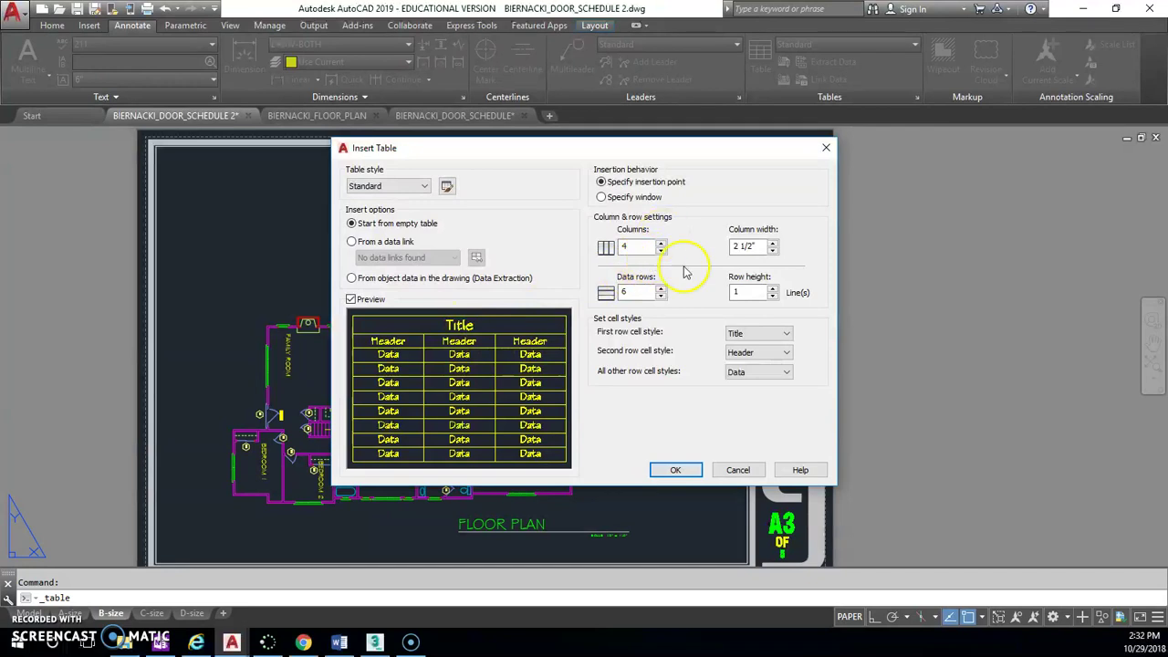
pyautogui.click(738, 470)
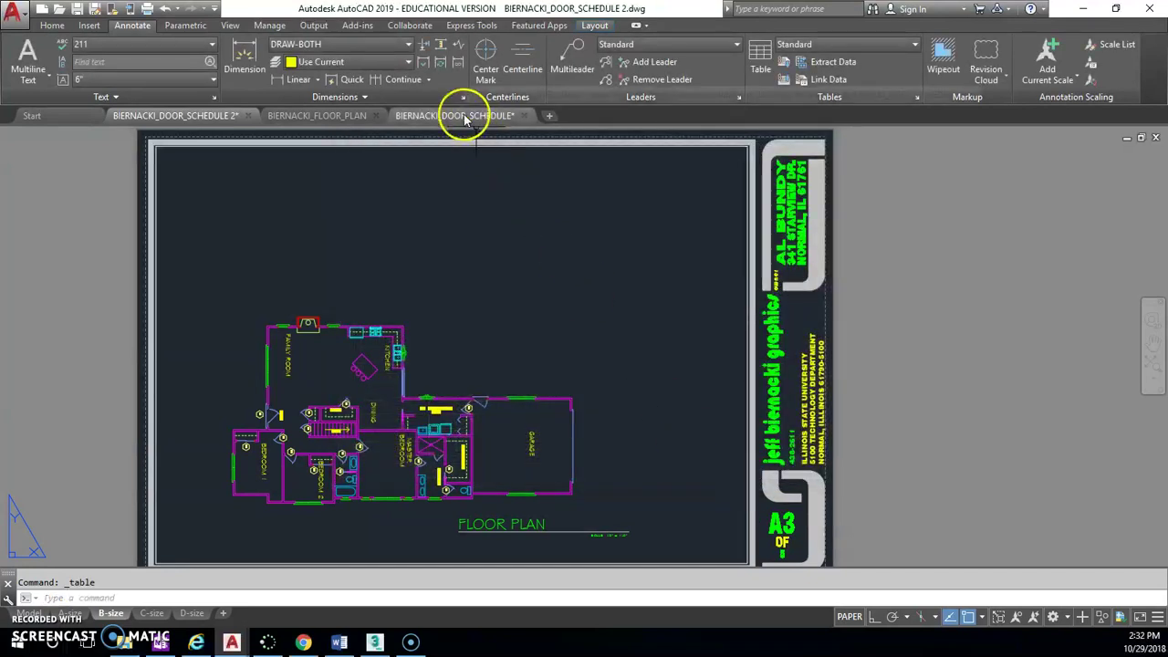
# Step: Check the OneNote Door Schedule assignment, then bring the AutoCAD door schedule drawing forward
pyautogui.click(160, 642)
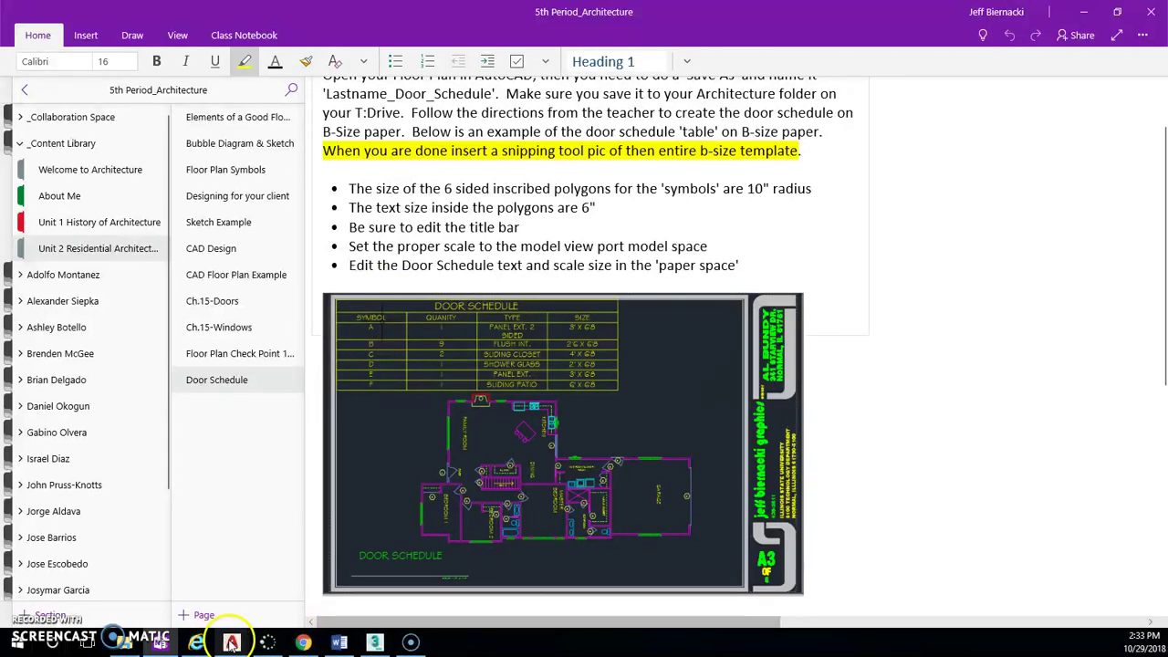
pyautogui.moveTo(232, 643)
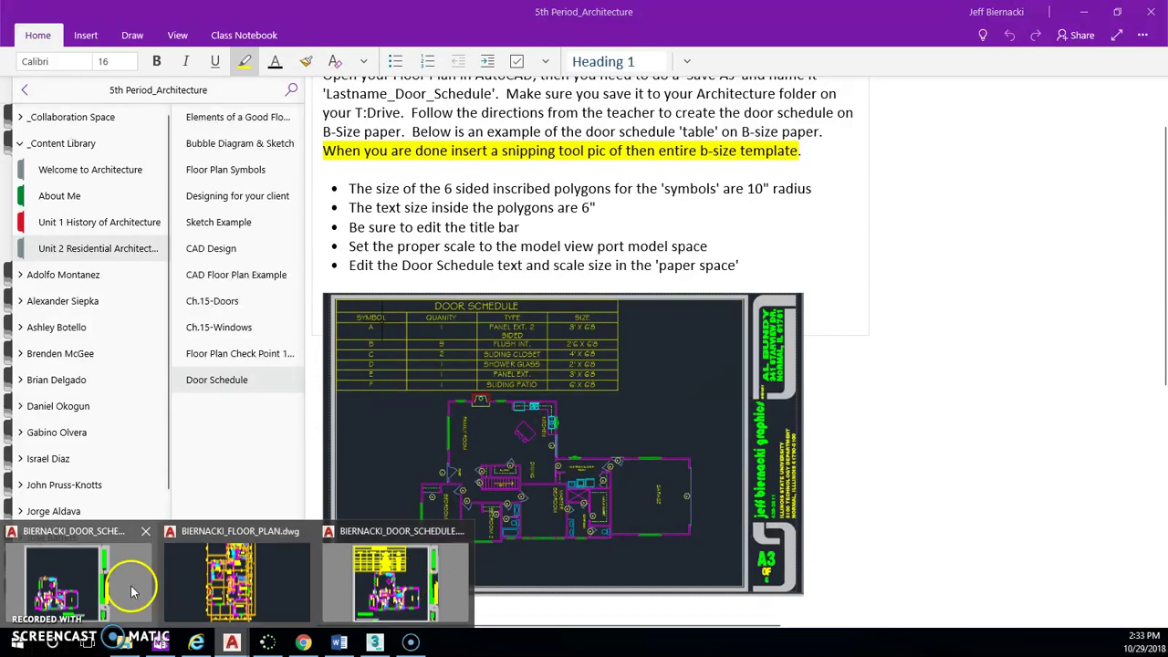
pyautogui.click(64, 584)
# Step: Start a new table with 4 columns and 7 data rows and begin placing it
pyautogui.click(760, 56)
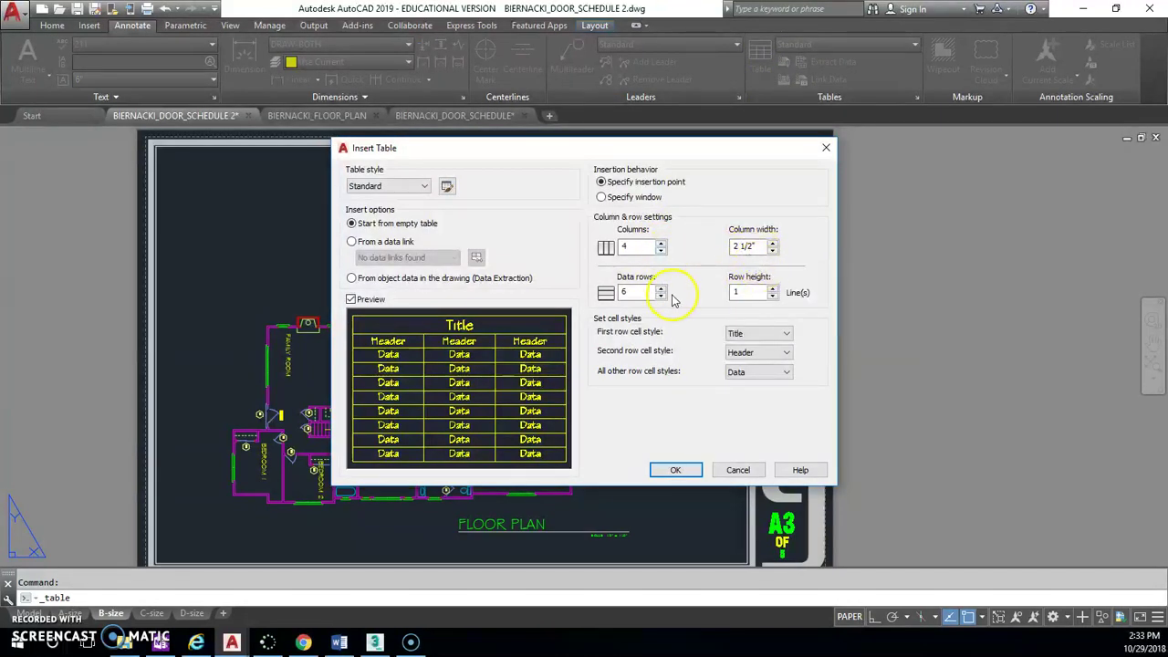
pyautogui.click(661, 289)
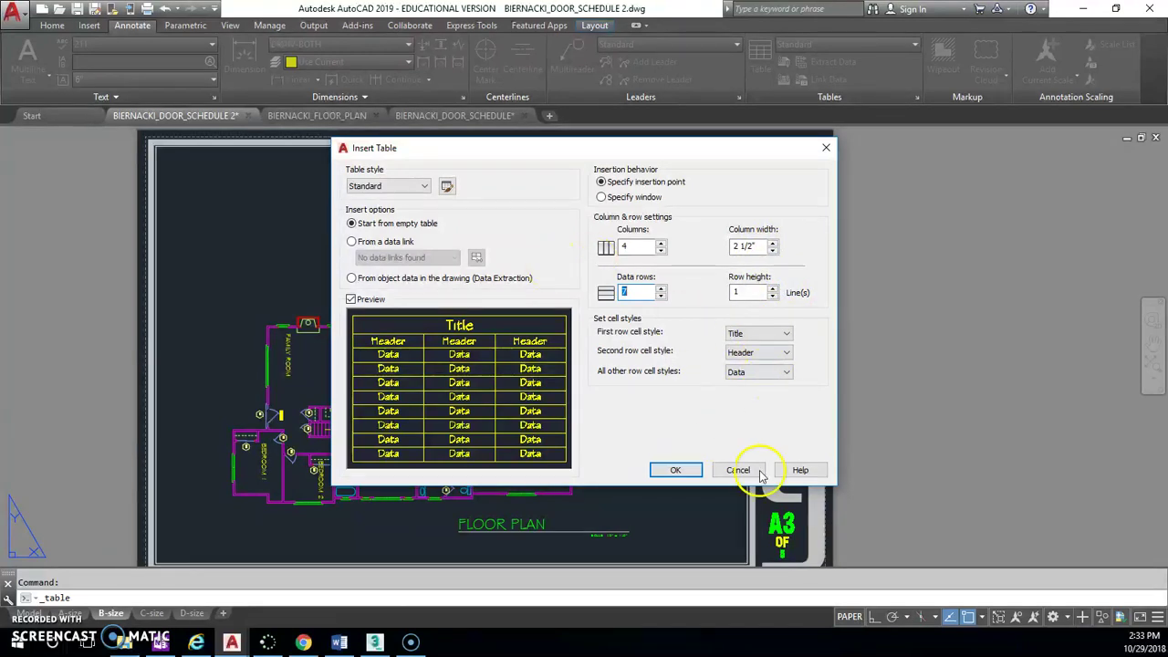
pyautogui.click(675, 470)
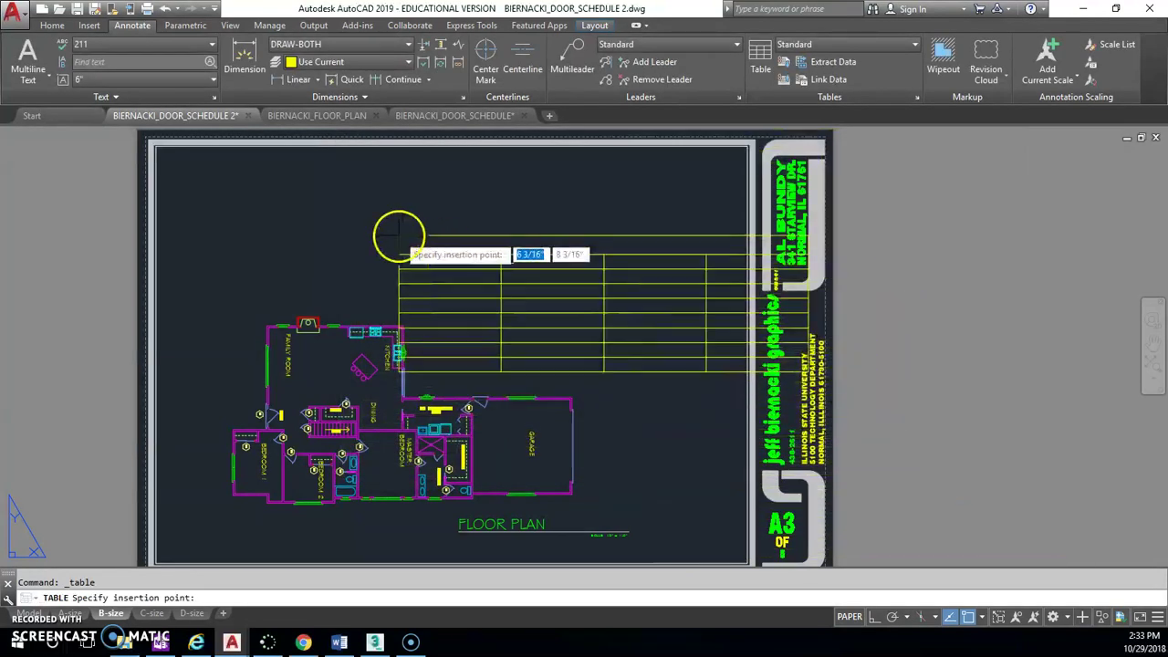
# Step: Place the table at the frame's top-left corner and title it DOOR SCHEDULE
pyautogui.moveTo(399, 235); pyautogui.dragTo(504, 305, button='middle')
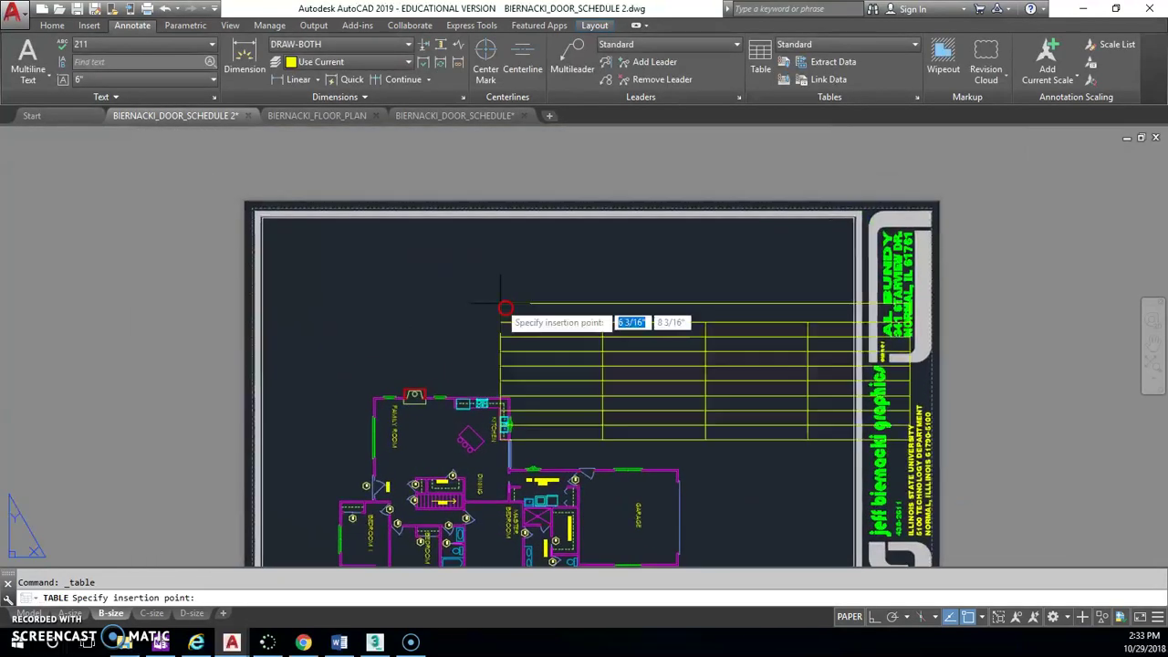
pyautogui.click(262, 220)
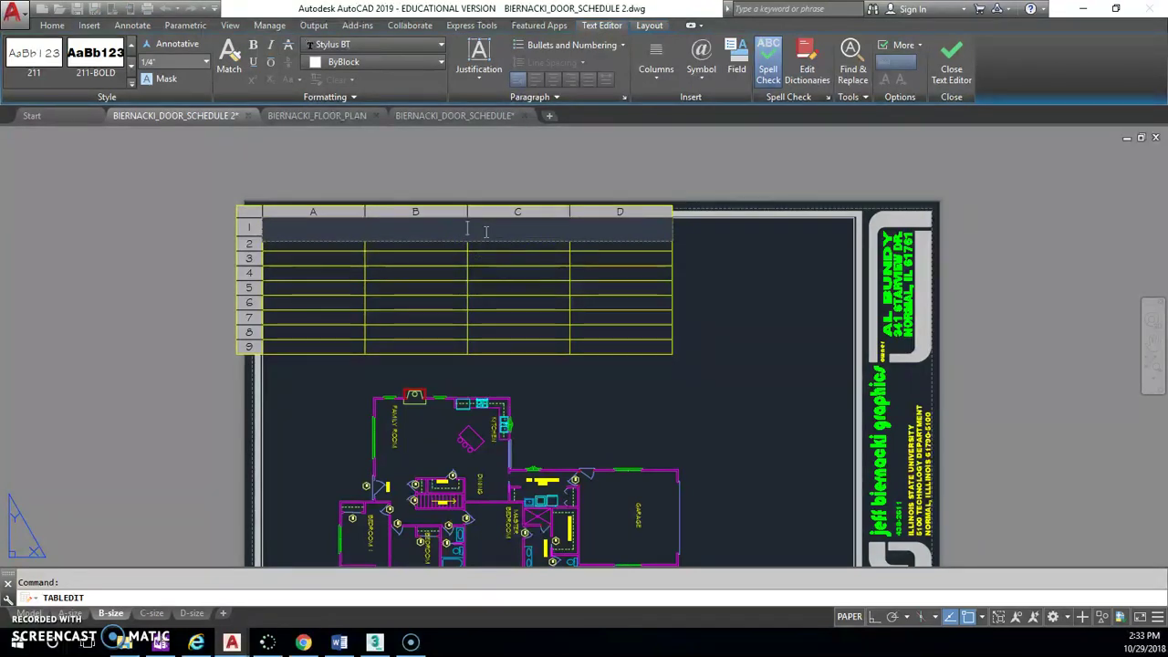
pyautogui.write('DOOR SC')
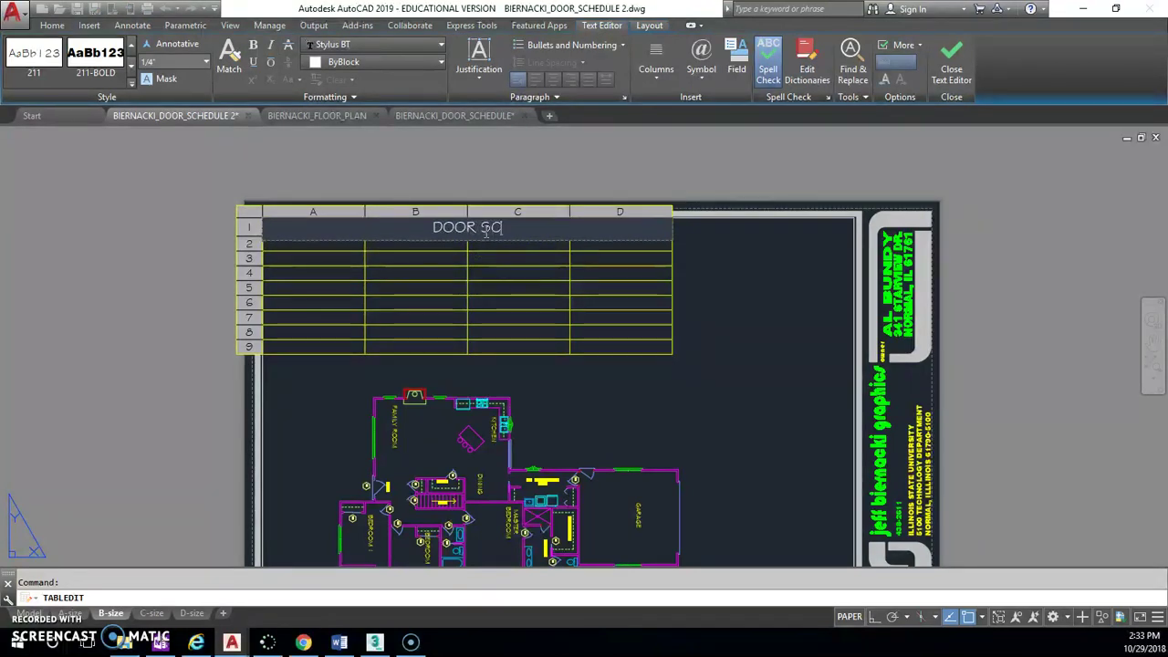
pyautogui.write('HEDULE')
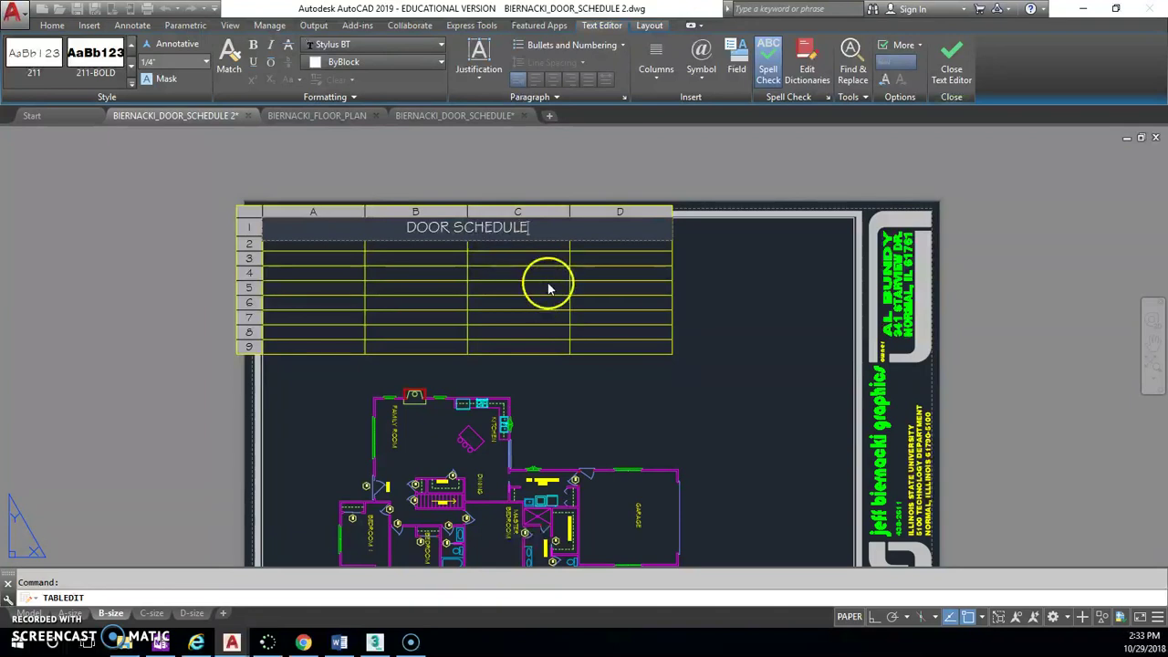
pyautogui.press('Escape')
pyautogui.press('Escape')
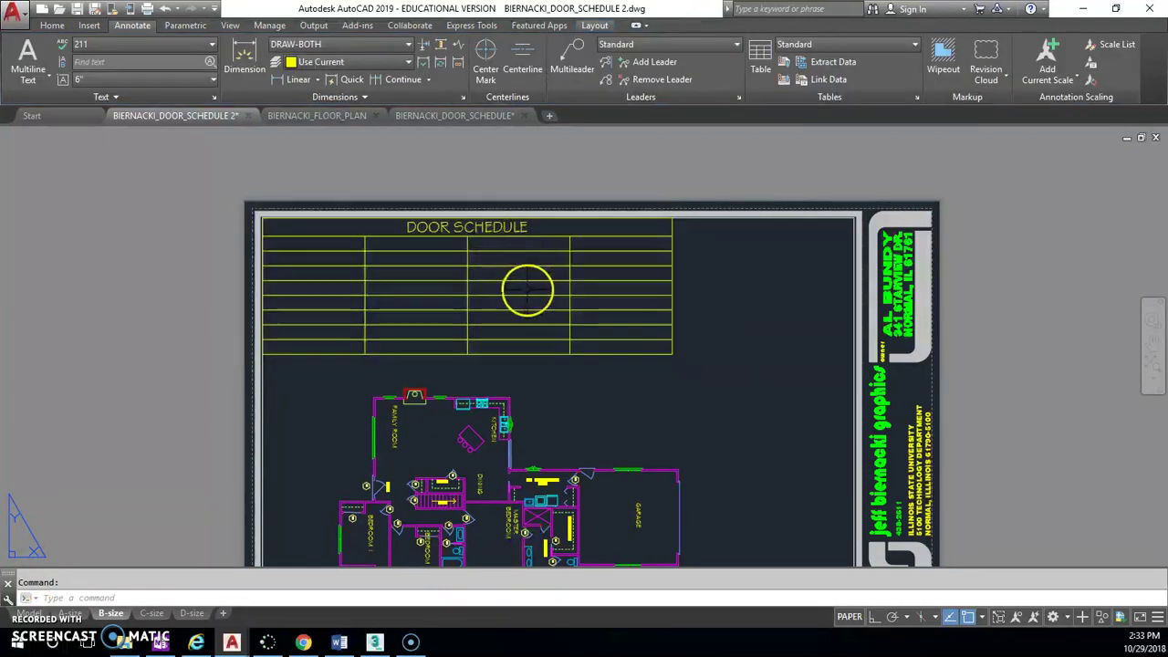
# Step: Begin editing the schedule's cells at A2 and consult the OneNote example schedule
pyautogui.doubleClick(497, 230)
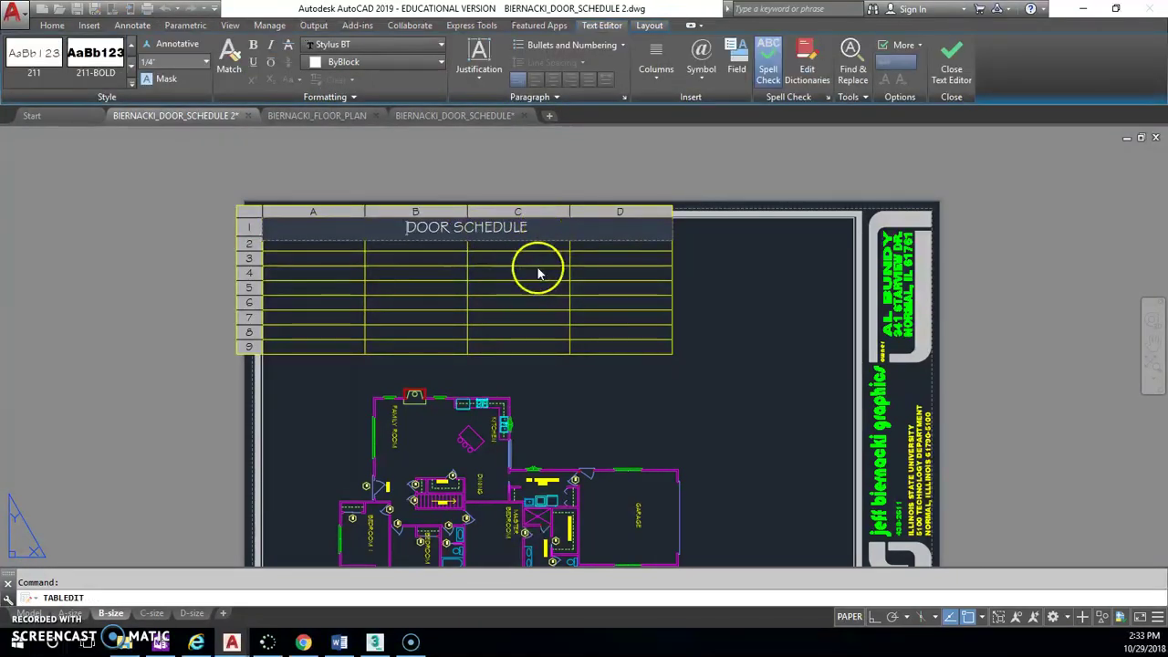
pyautogui.press('Tab')
pyautogui.press('Down')
pyautogui.press('Down')
pyautogui.press('Down')
pyautogui.press('Down')
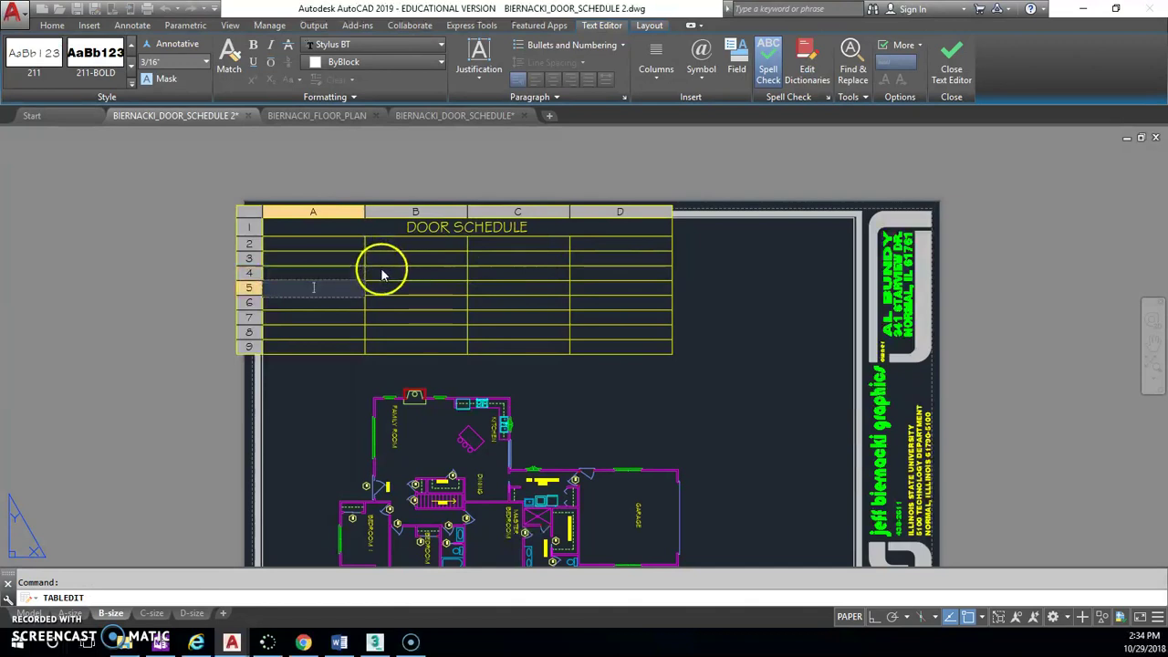
pyautogui.press('Up')
pyautogui.press('Up')
pyautogui.press('Up')
pyautogui.press('Up')
pyautogui.press('Right')
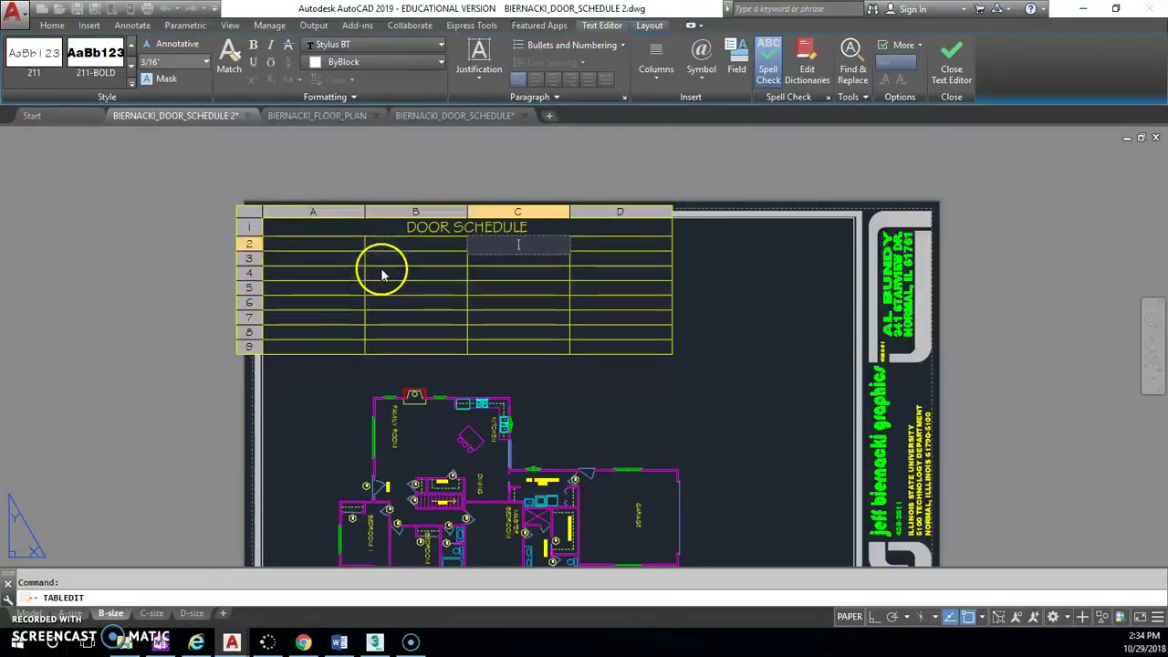
pyautogui.click(712, 282)
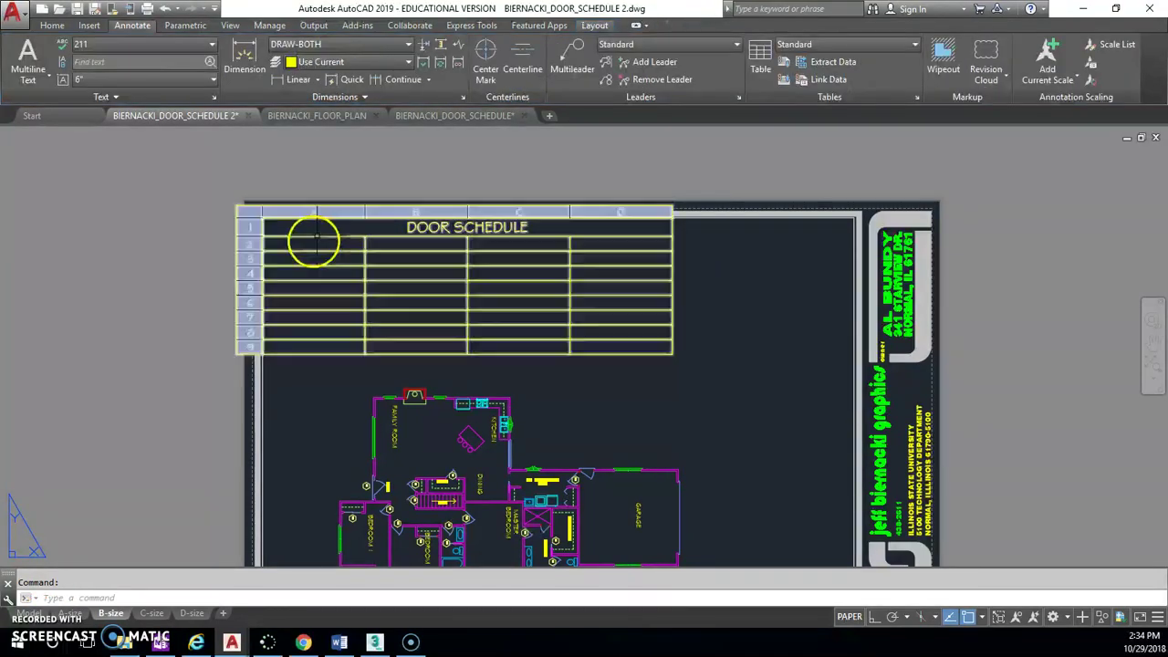
pyautogui.doubleClick(308, 247)
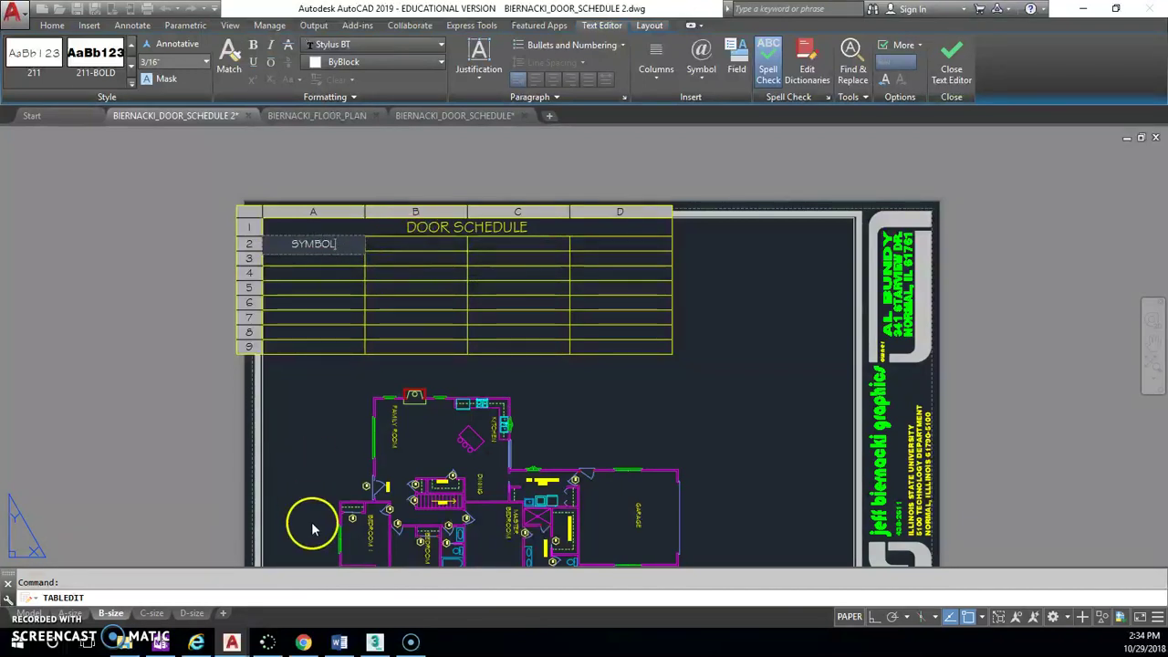
pyautogui.click(170, 643)
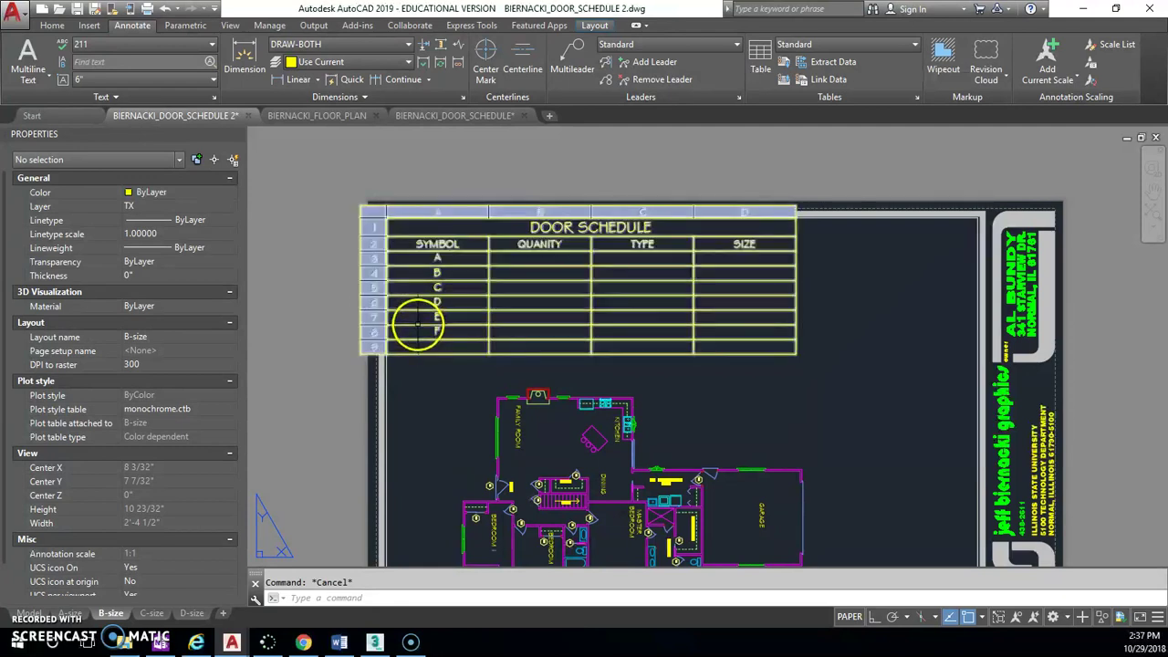
# Step: Delete the empty row 9 from the door schedule table
pyautogui.moveTo(419, 327); pyautogui.dragTo(417, 324)
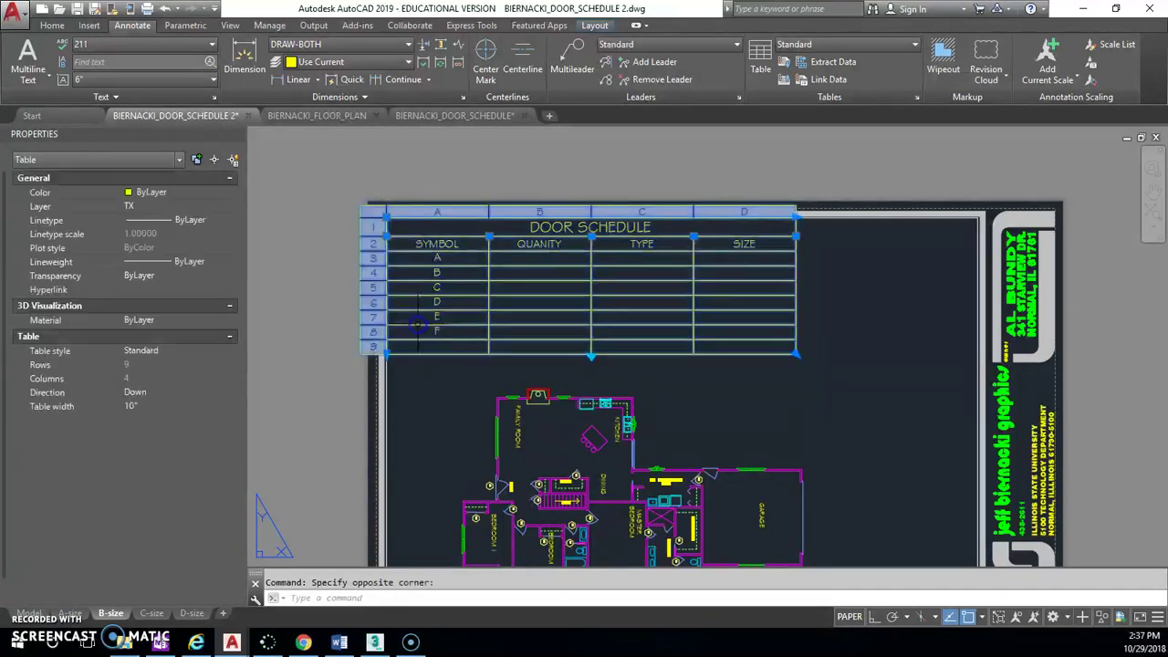
pyautogui.click(374, 348)
pyautogui.click(377, 352)
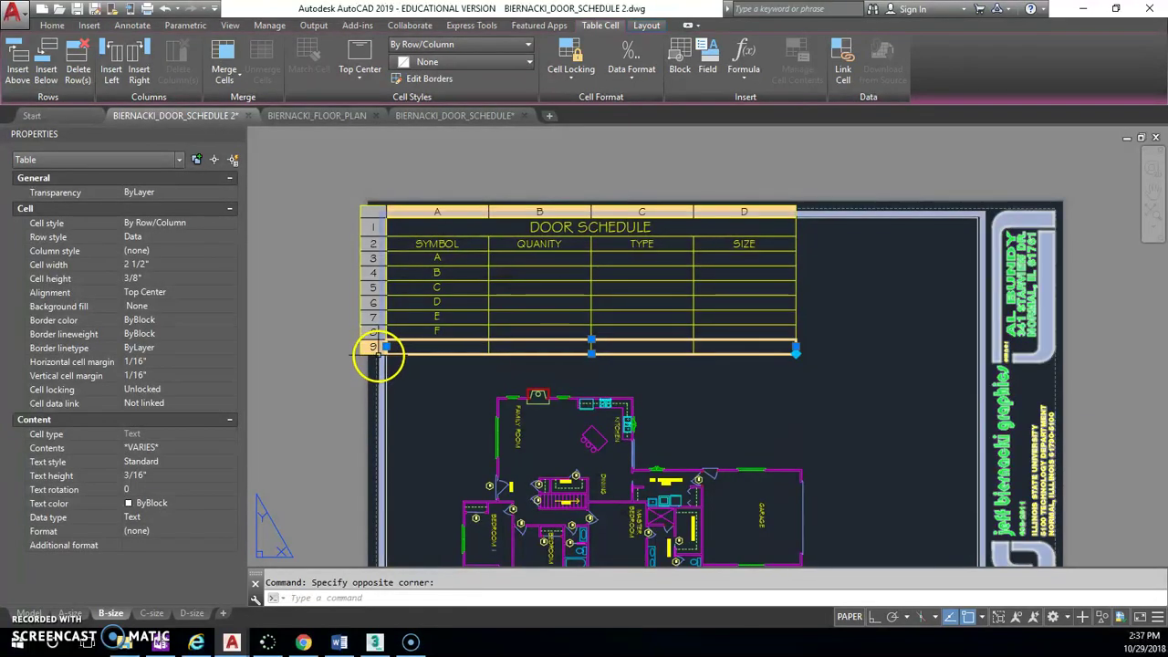
pyautogui.rightClick(375, 347)
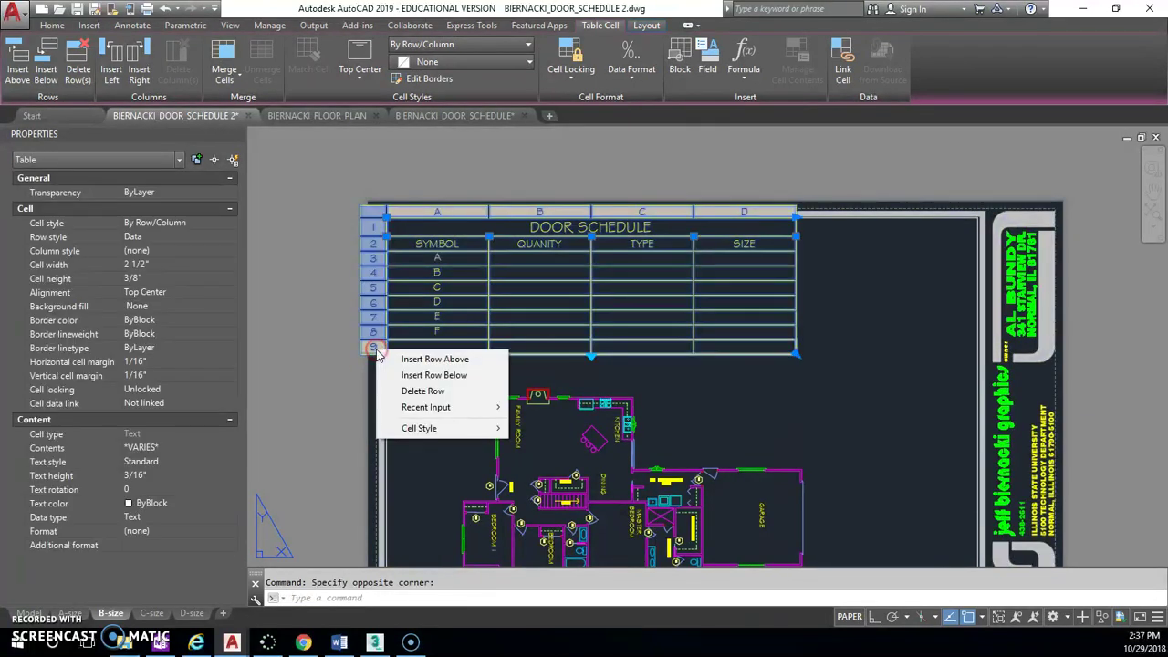
pyautogui.click(410, 391)
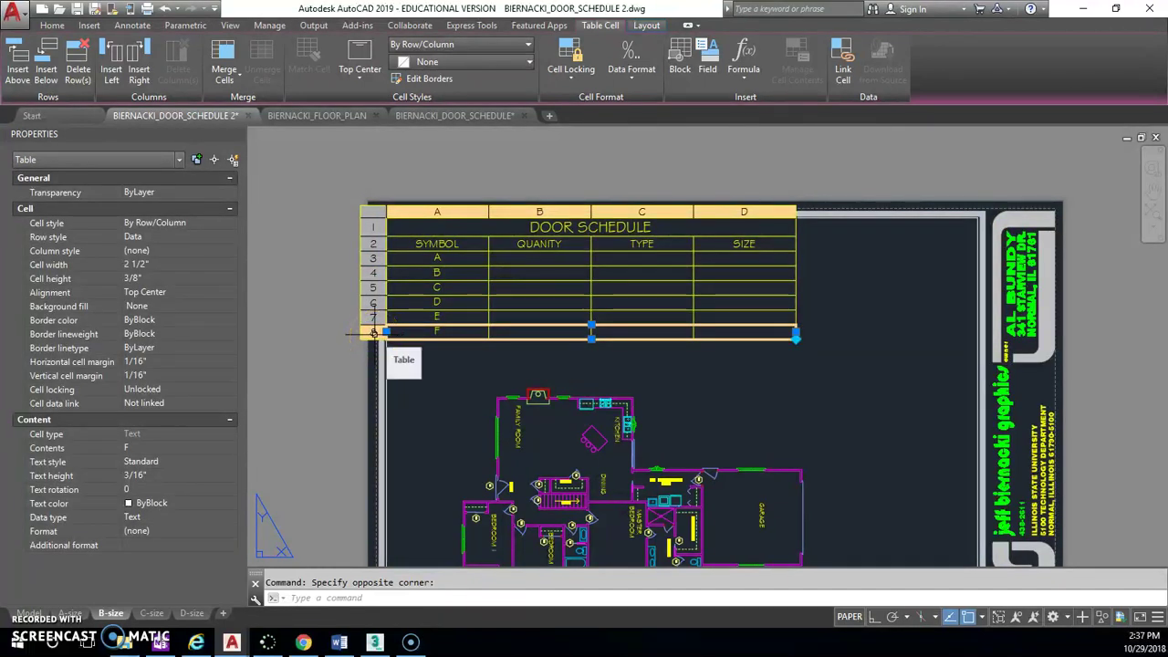
# Step: Insert a row below row 8, then undo that insertion
pyautogui.rightClick(374, 332)
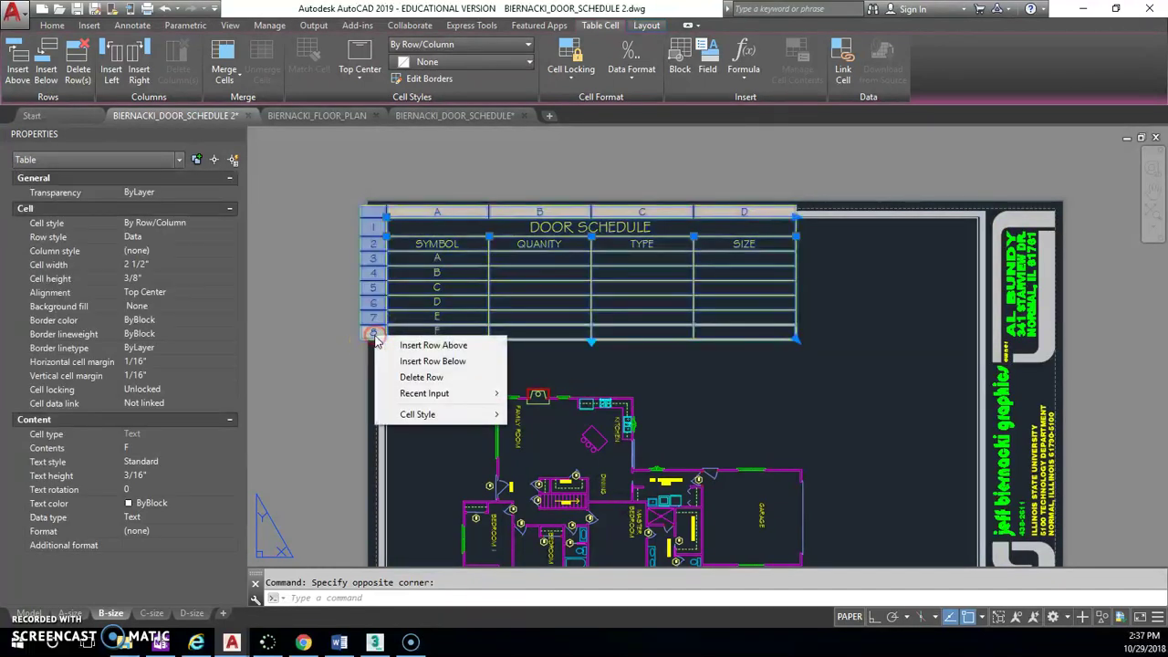
pyautogui.click(417, 361)
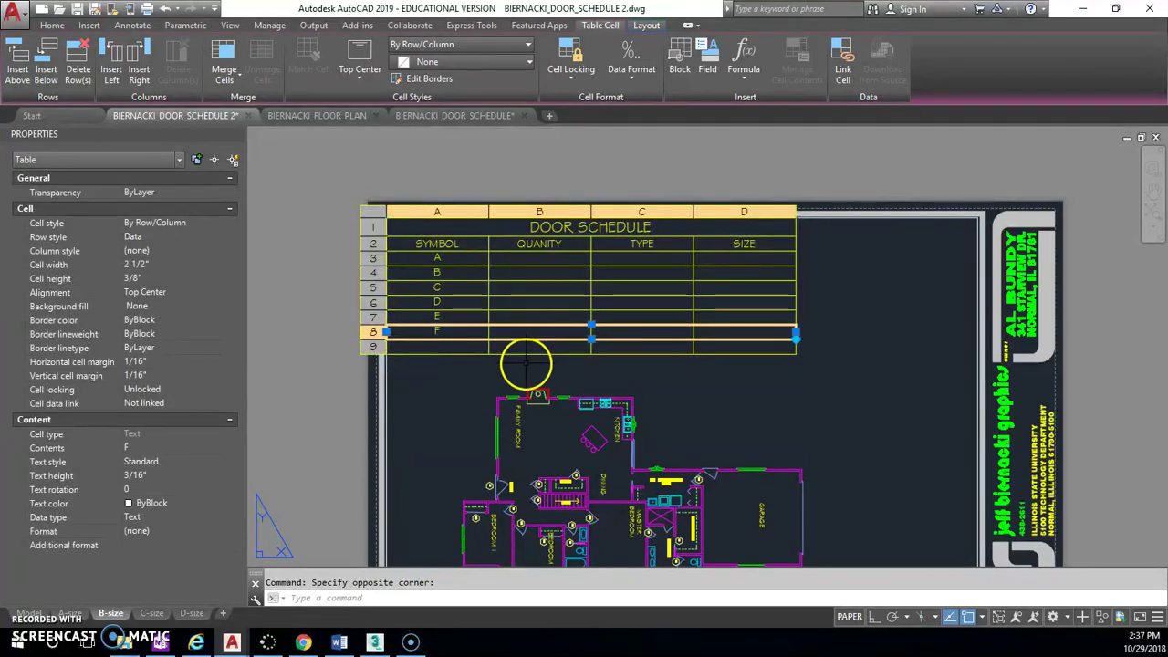
pyautogui.press('Escape')
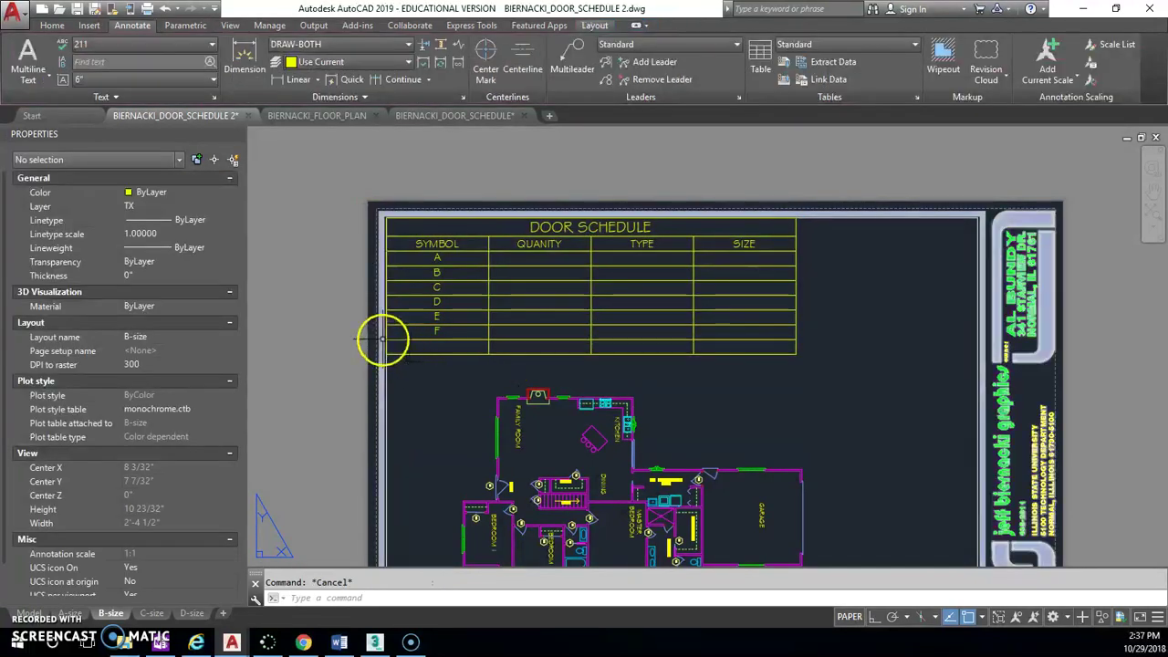
pyautogui.click(166, 8)
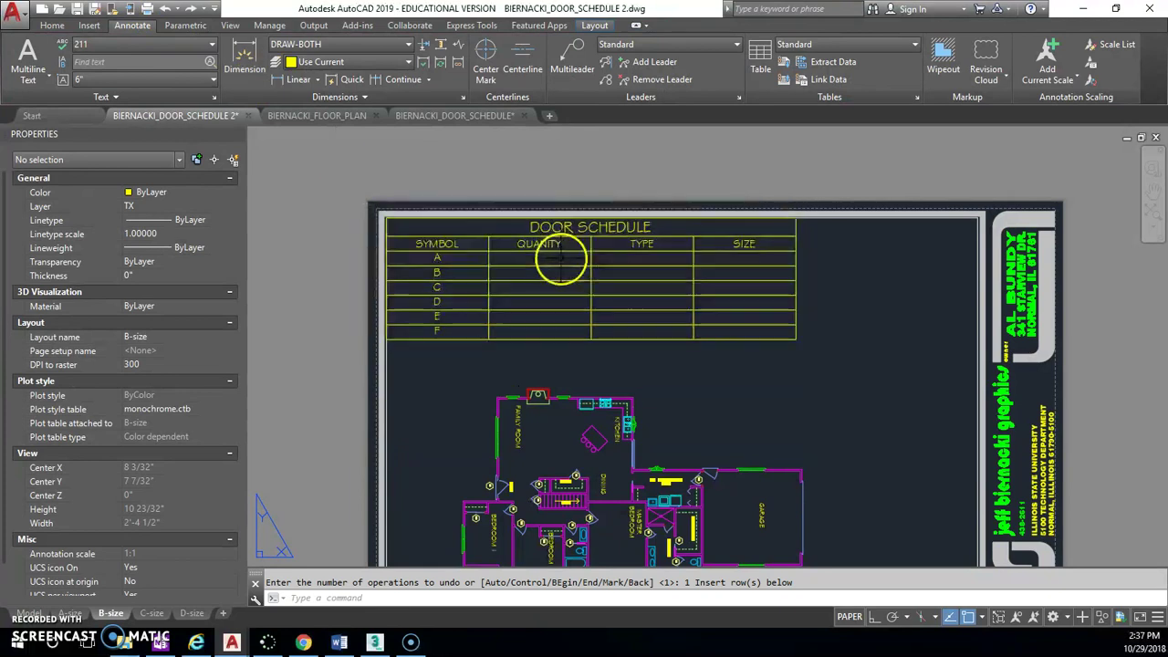
# Step: Enter 1 as door A's quantity in cell B3
pyautogui.moveTo(544, 263); pyautogui.dragTo(555, 228, button='middle')
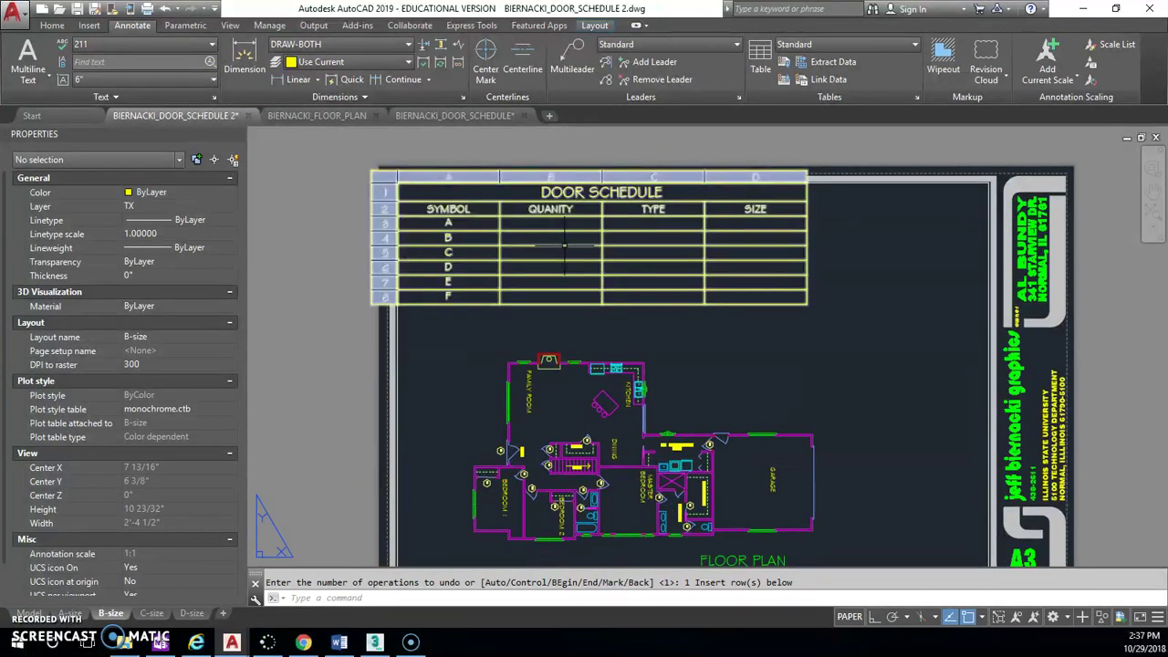
pyautogui.click(553, 223)
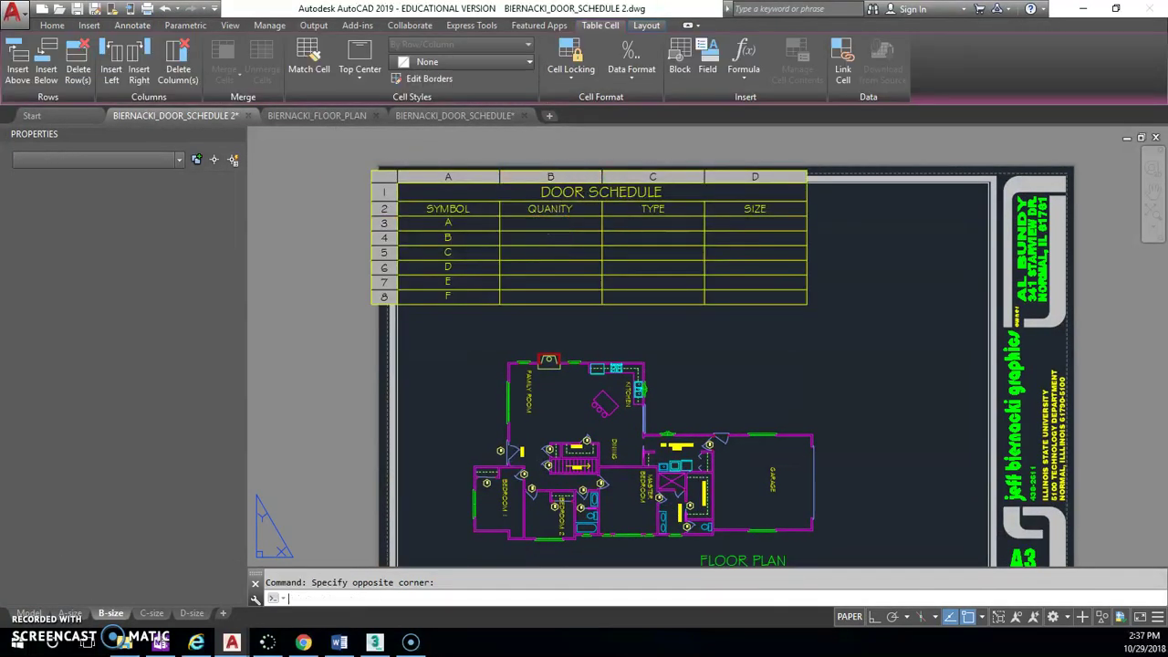
pyautogui.write('1')
pyautogui.click(565, 248)
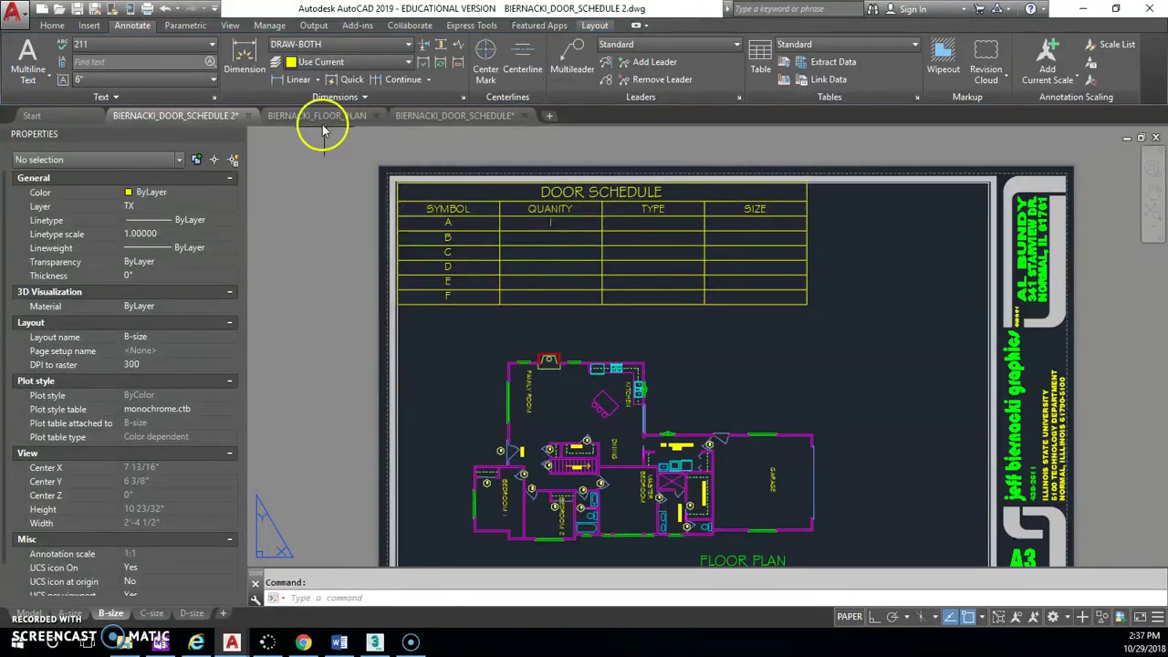
# Step: Bring up the other door schedule drawing's A-size and then B-size layouts for reference
pyautogui.moveTo(425, 124)
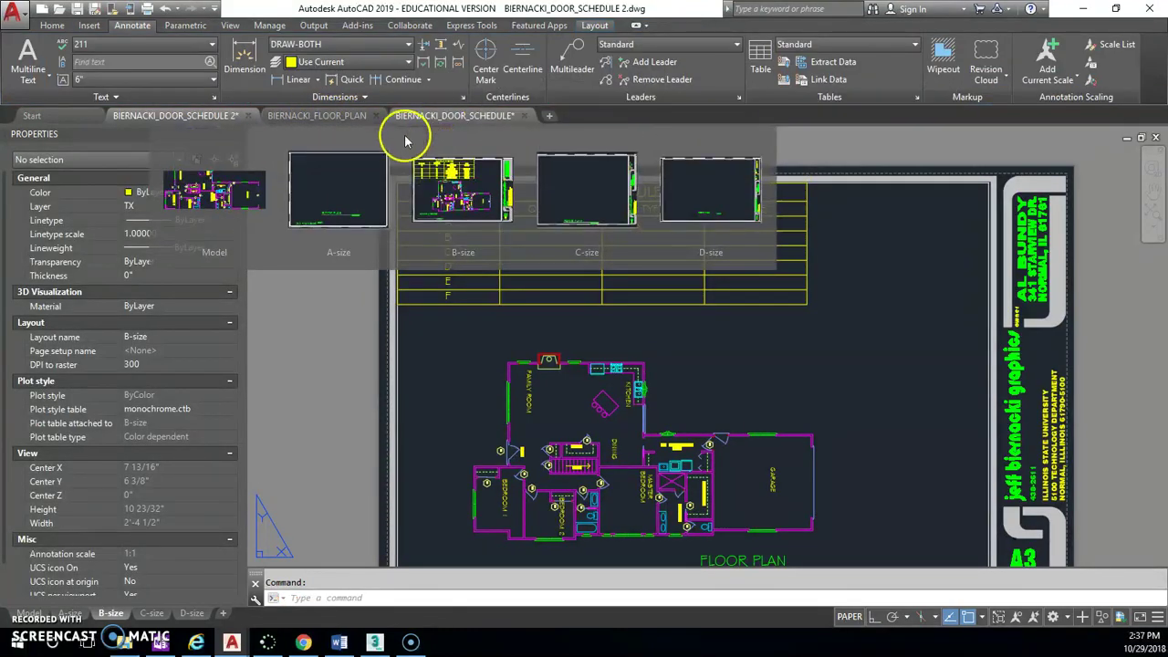
pyautogui.click(370, 187)
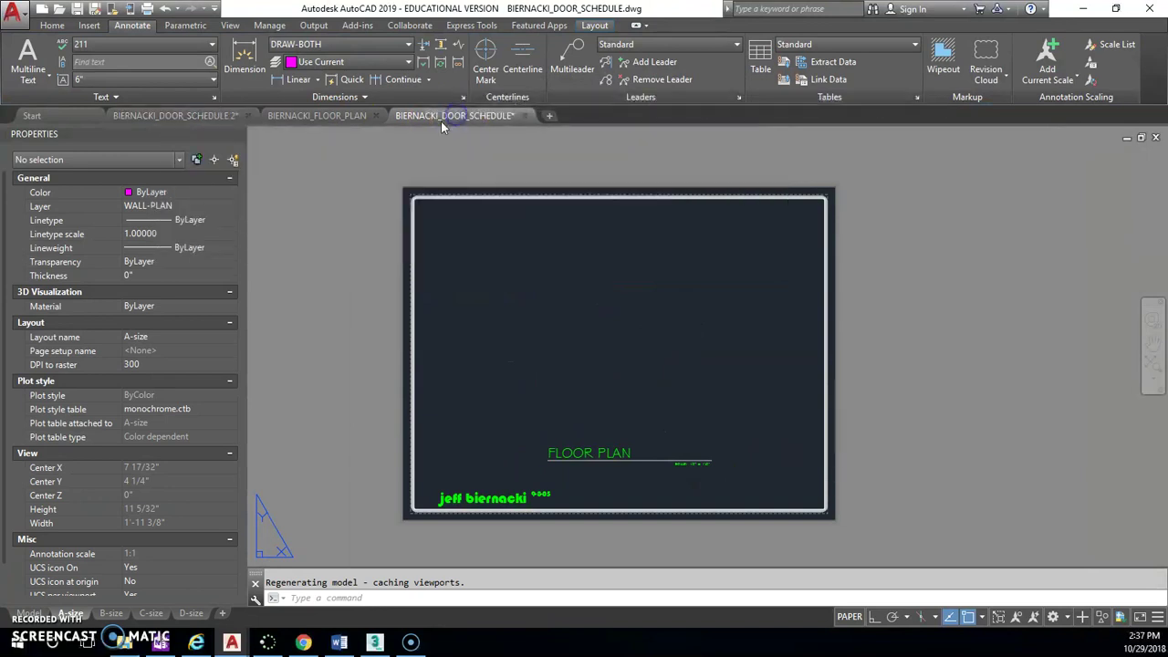
pyautogui.click(111, 612)
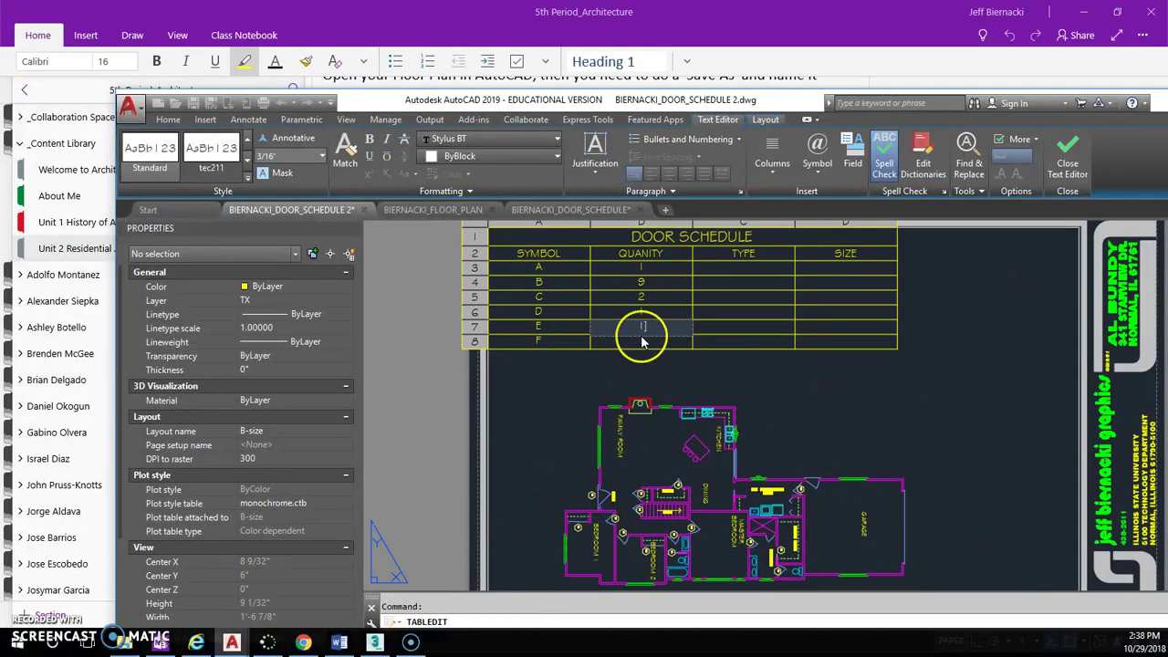
# Step: Finish the quantity entries 1, 9, 2, 1, 1, 1 and maximize the AutoCAD window
pyautogui.click(711, 526)
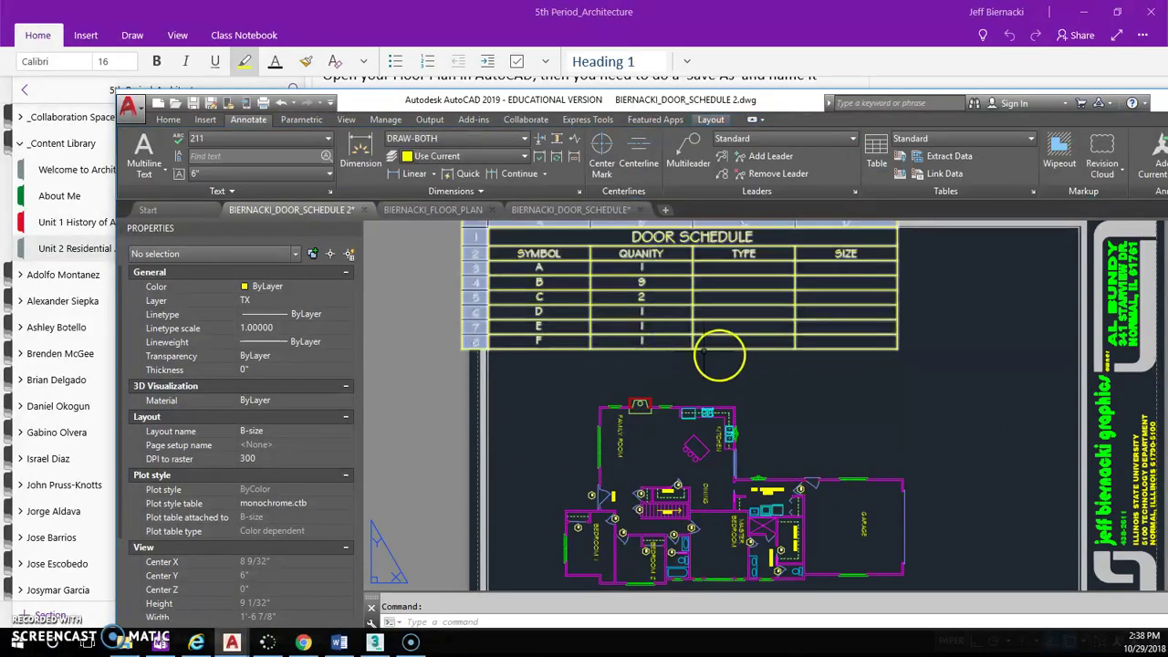
pyautogui.doubleClick(744, 98)
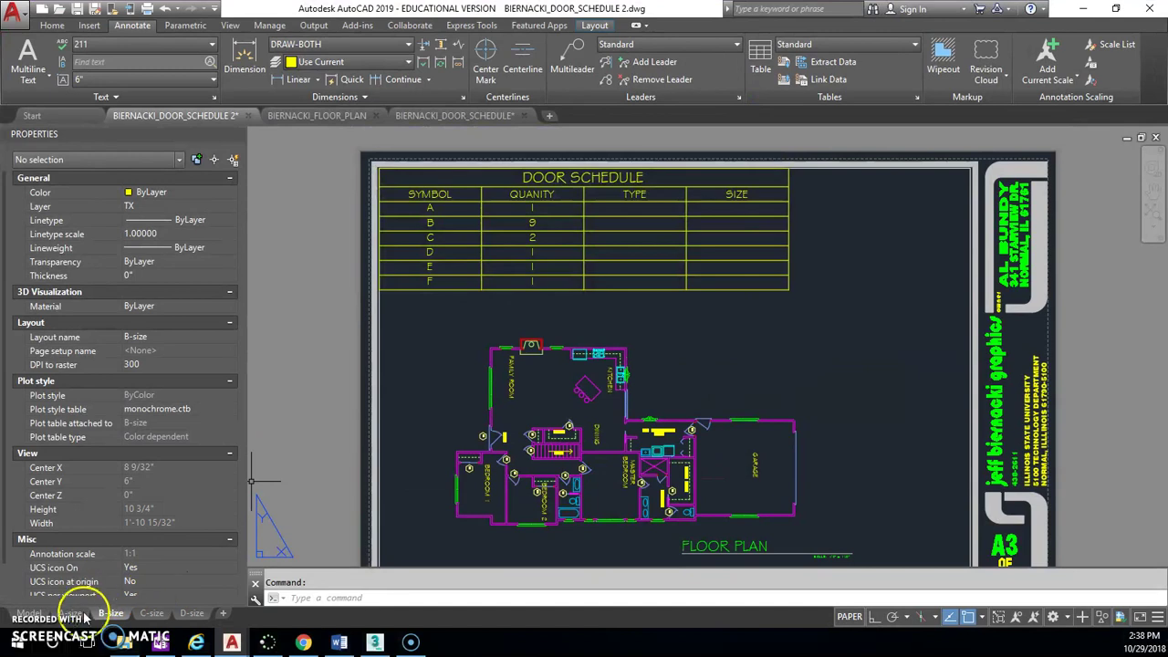
# Step: In model space, show Quick Properties for the foyer door block marked A
pyautogui.click(36, 613)
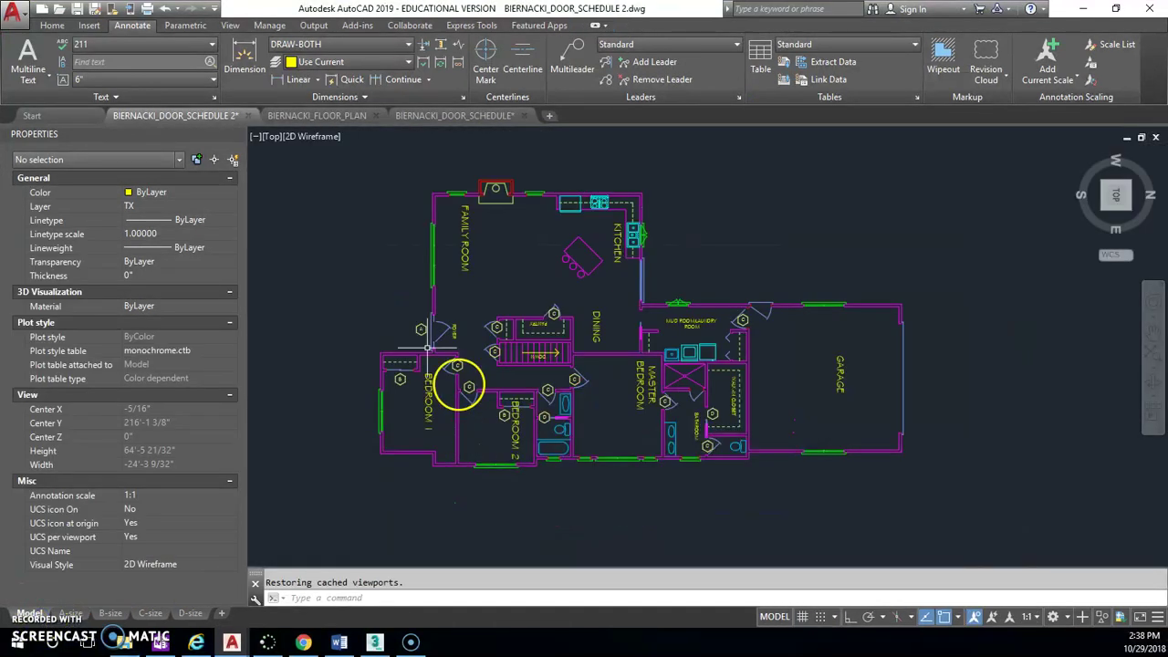
pyautogui.scroll(4, 447, 315)
pyautogui.click(458, 294)
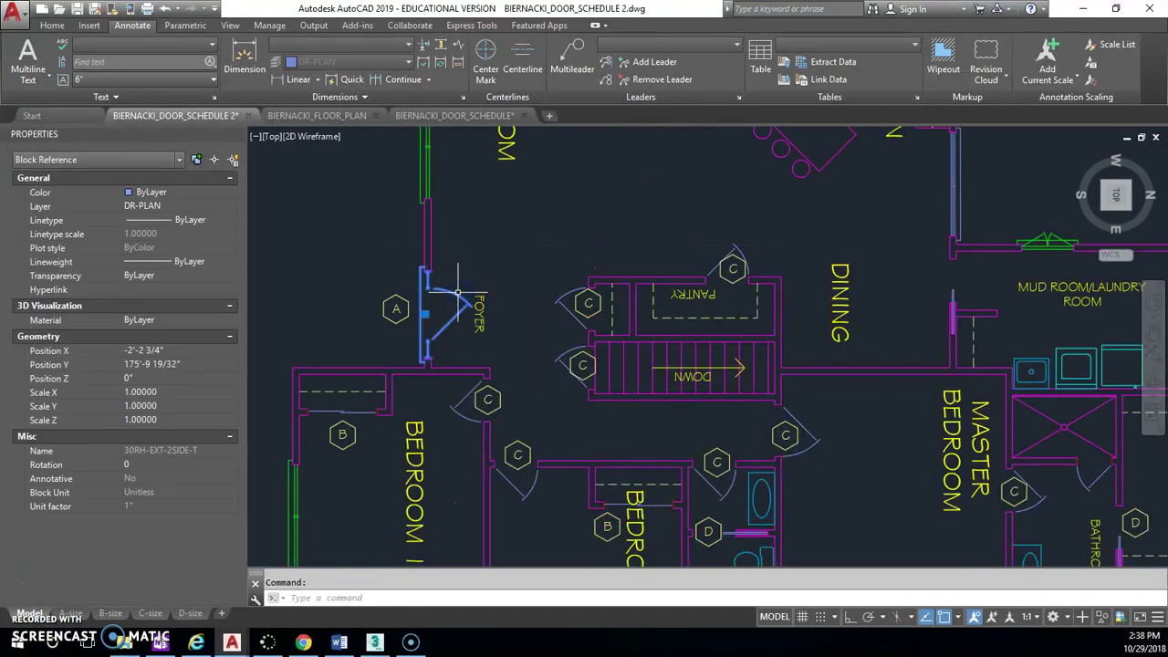
pyautogui.rightClick(458, 293)
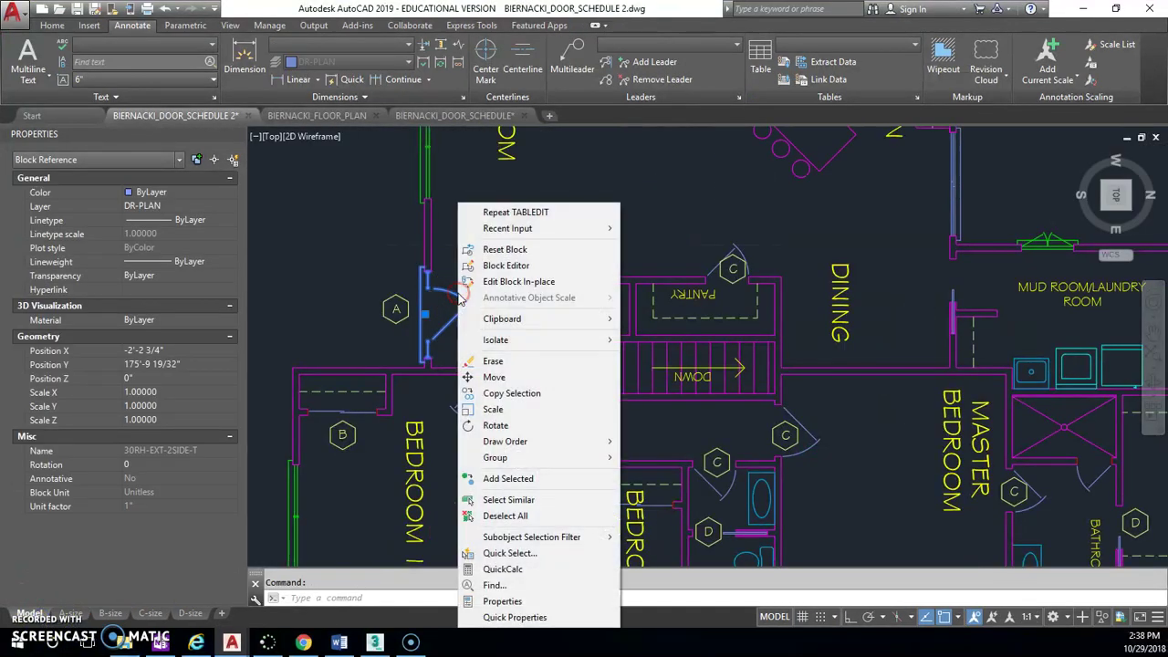
pyautogui.click(528, 617)
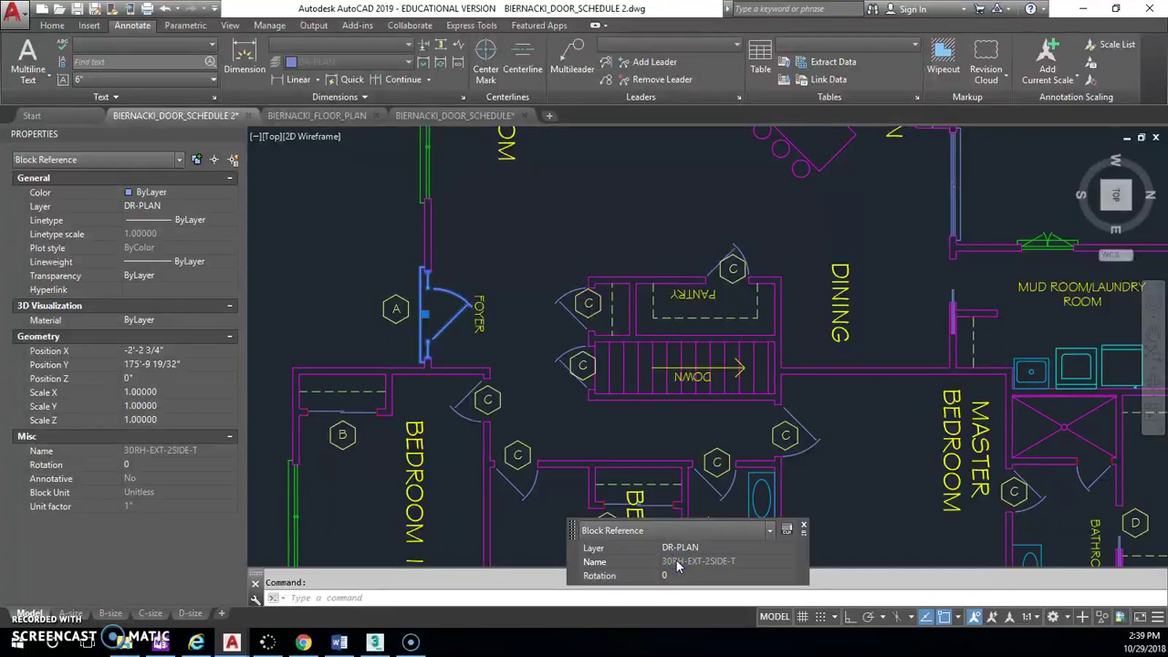
# Step: Check the OneNote assignment example, then return to the door schedule drawing
pyautogui.click(163, 643)
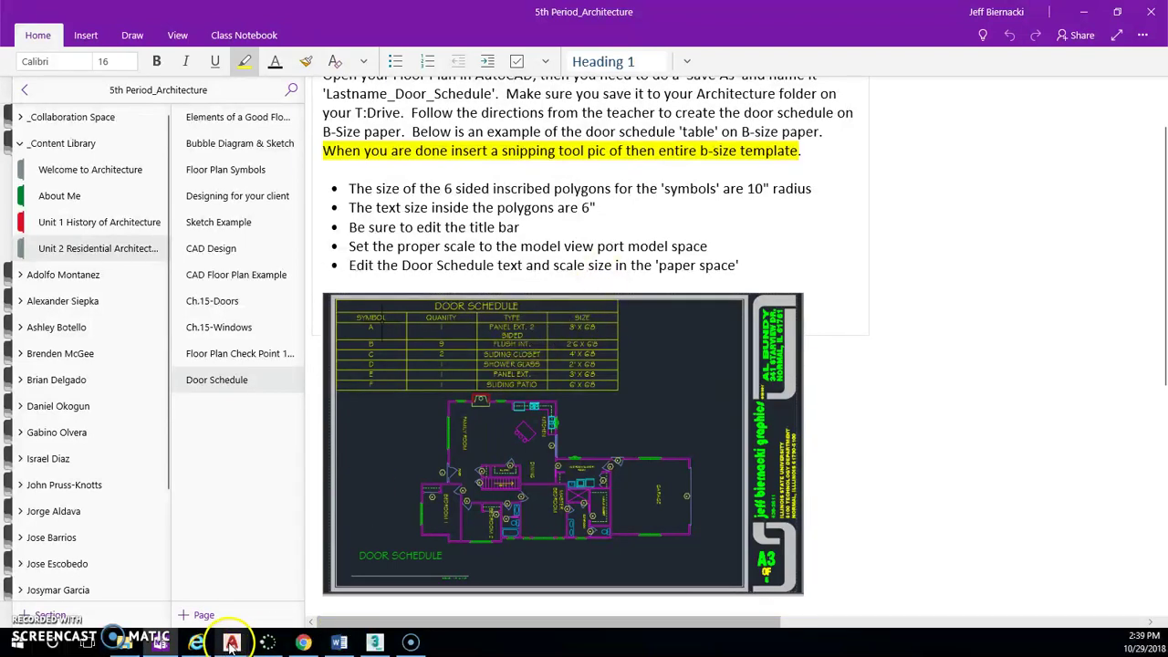
pyautogui.moveTo(233, 642)
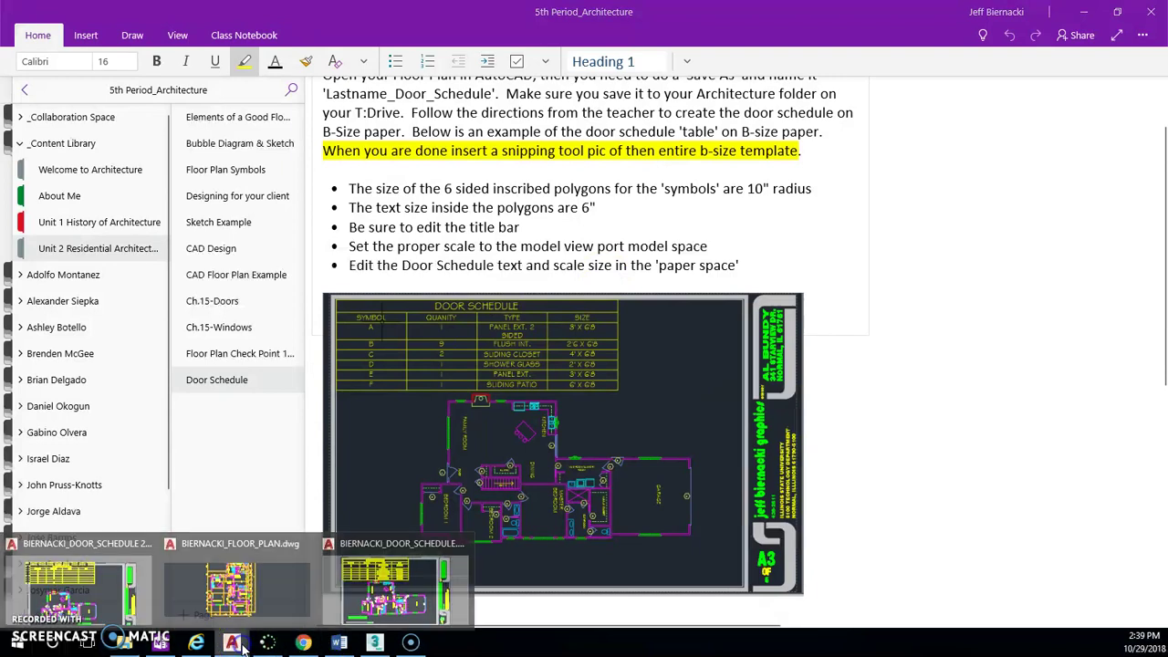
pyautogui.click(146, 602)
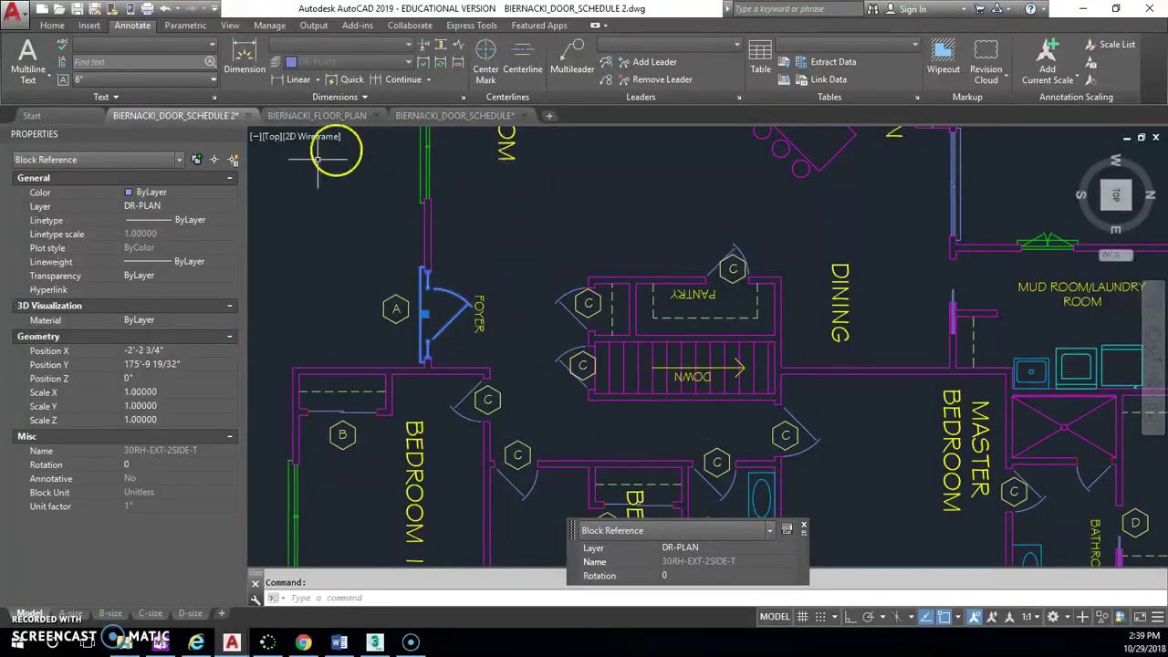
# Step: On the B-size layout, enter PANEL EXT. 2-SIDED in door A's TYPE cell C3
pyautogui.click(112, 613)
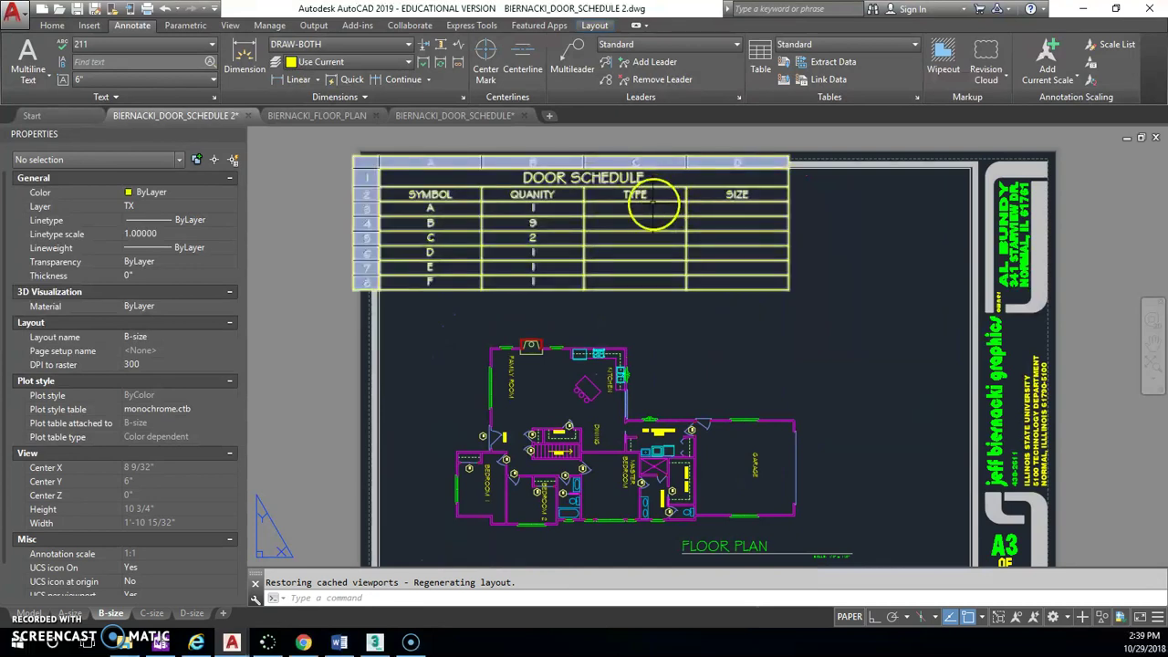
pyautogui.click(648, 209)
pyautogui.doubleClick(650, 208)
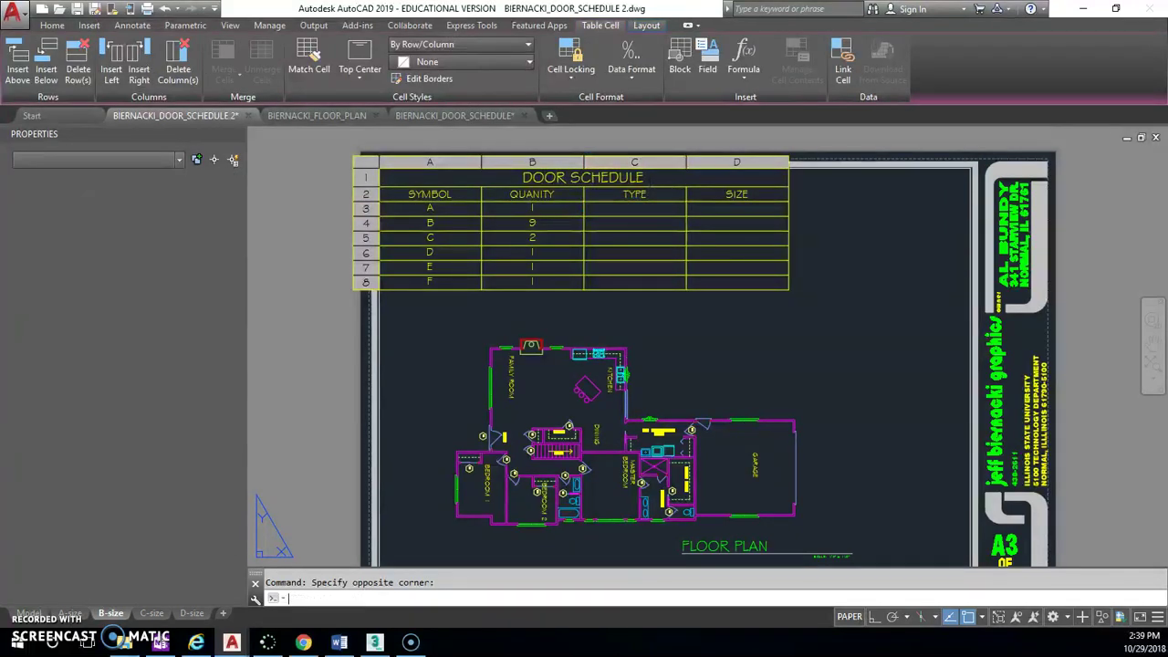
pyautogui.write('PANEL')
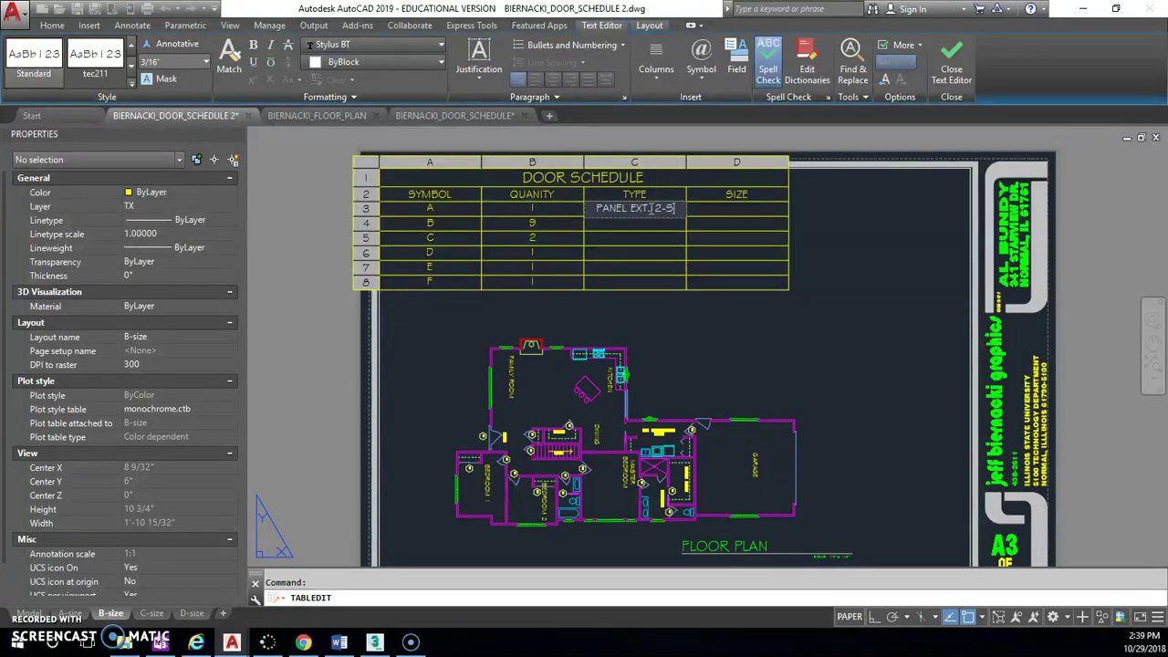
pyautogui.write('EXT. 2-SIDED')
pyautogui.click(658, 259)
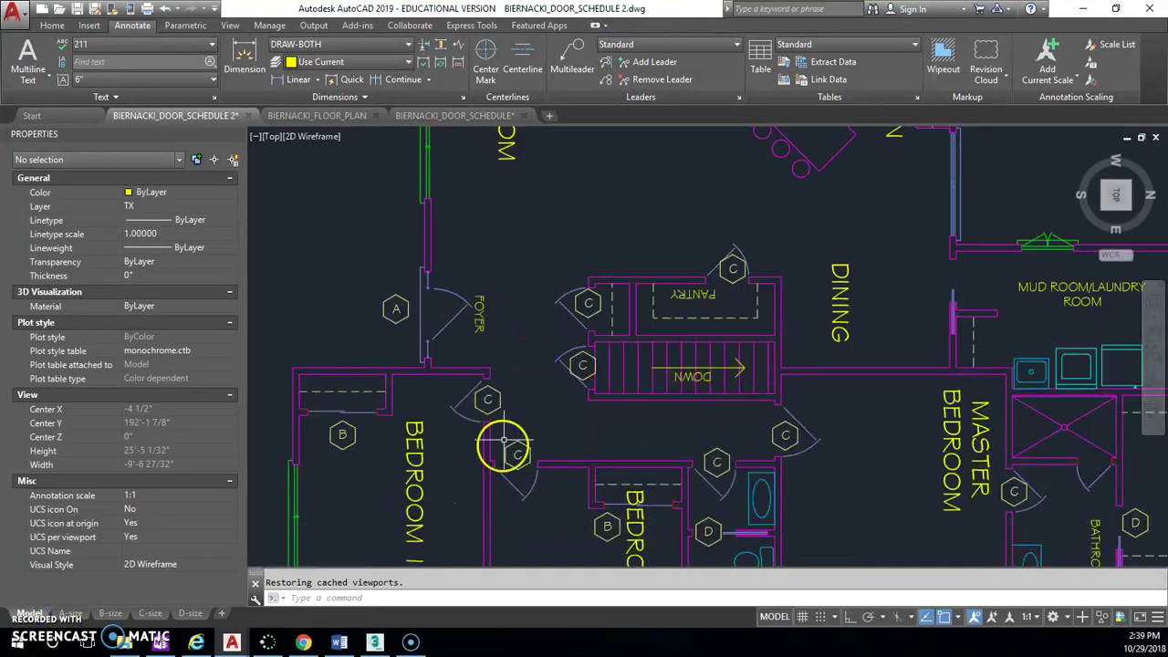
pyautogui.click(457, 308)
pyautogui.rightClick(458, 310)
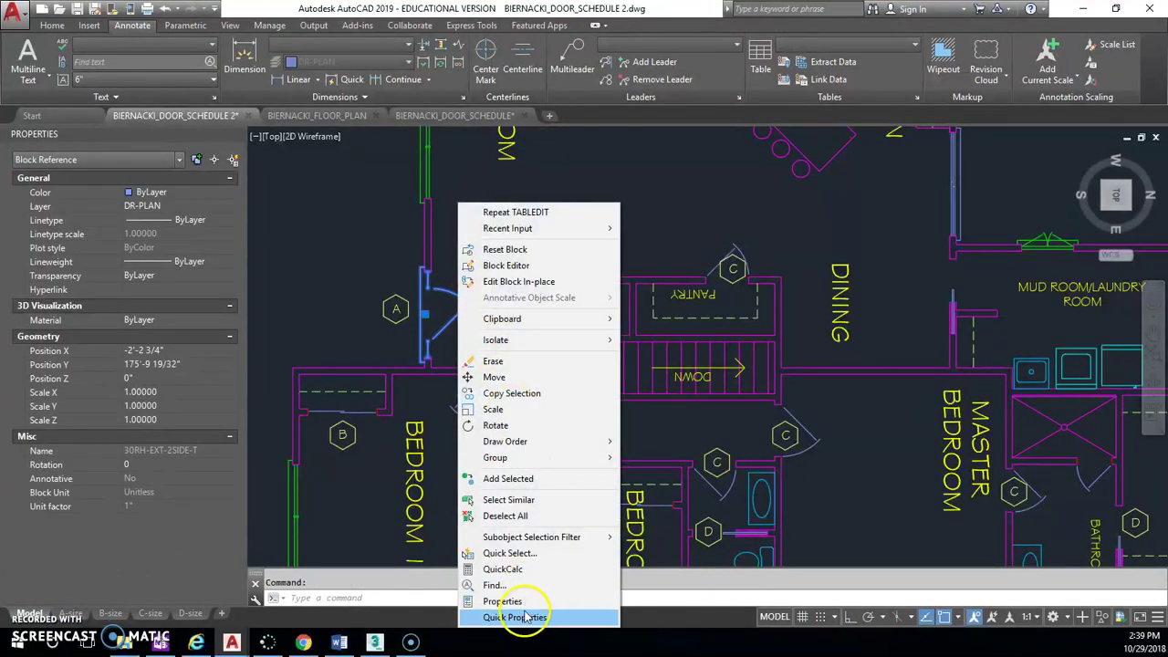
pyautogui.click(526, 617)
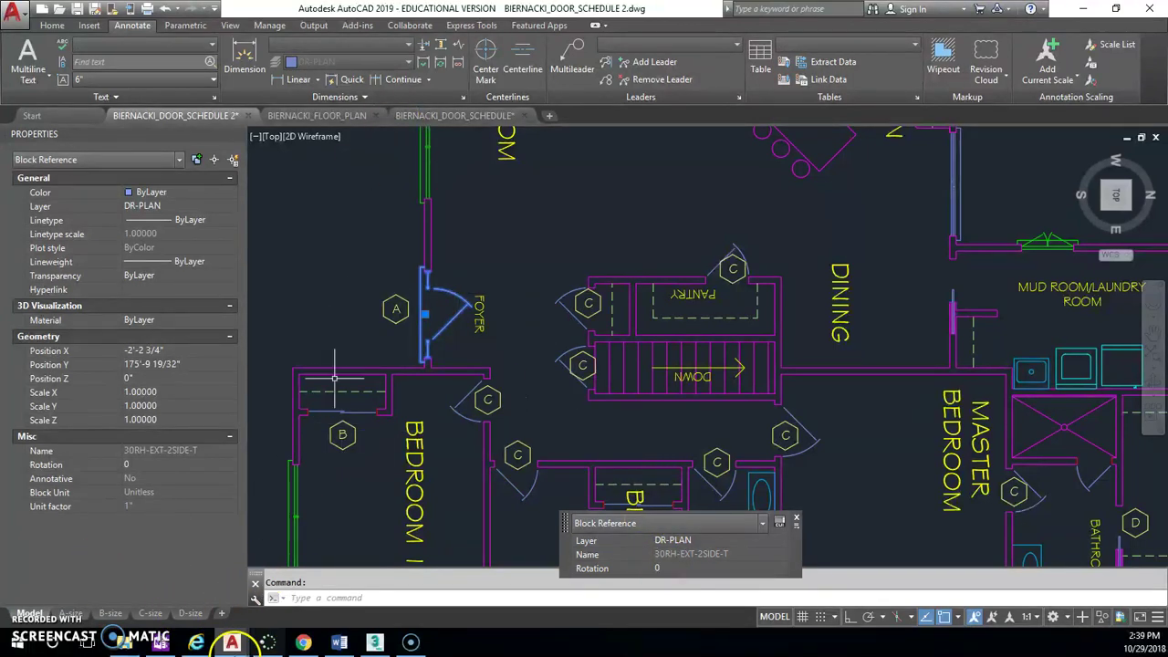
pyautogui.click(161, 642)
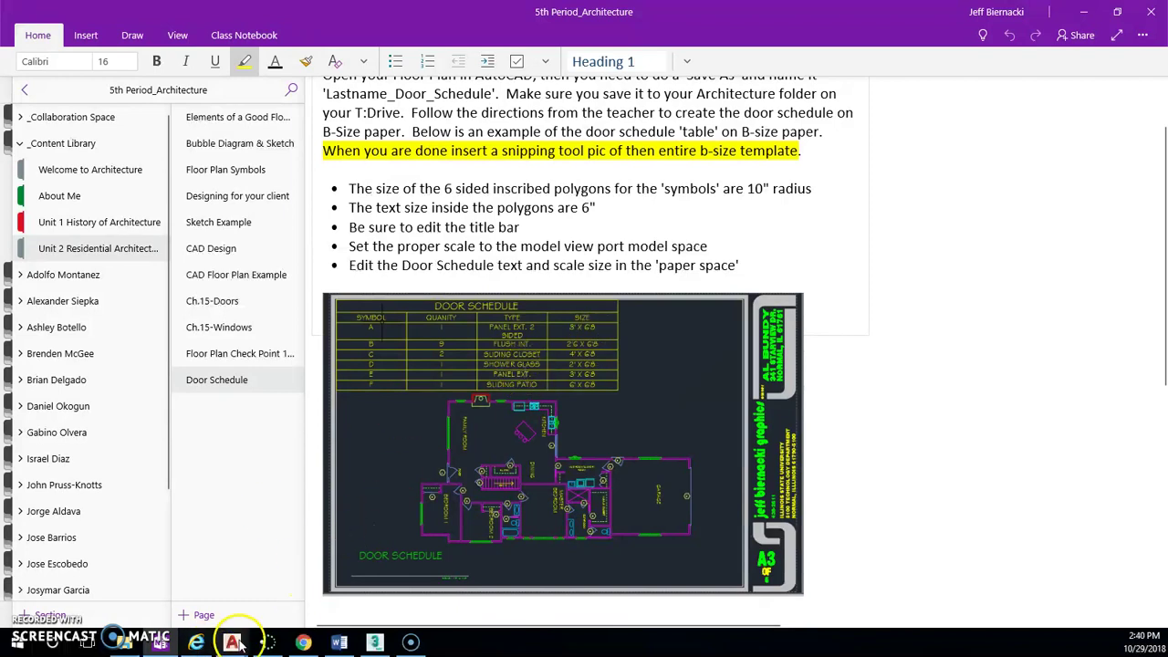
pyautogui.moveTo(233, 644)
pyautogui.click(376, 570)
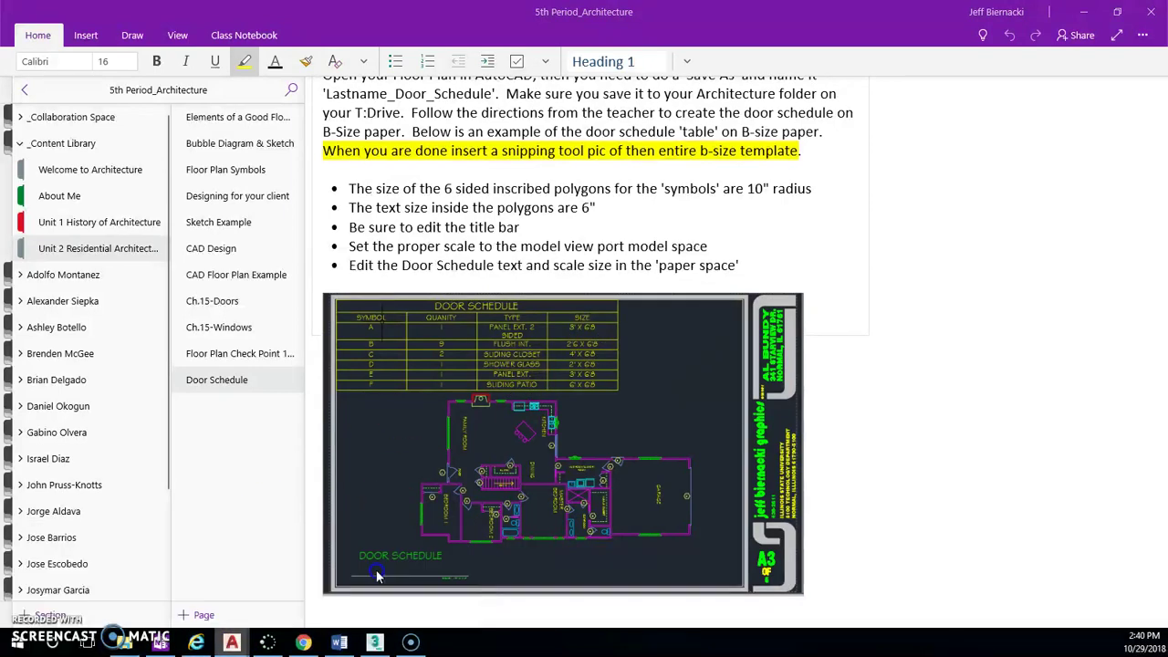
pyautogui.click(175, 115)
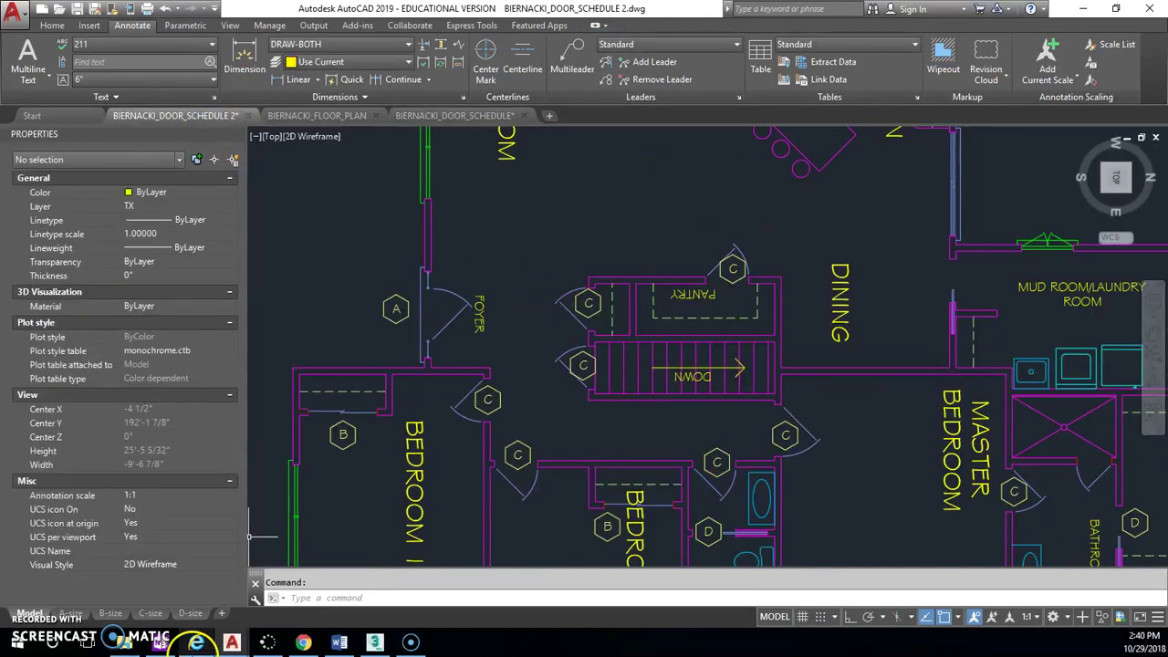
# Step: Enter 3' X 6'8 in door A's SIZE cell on B-size and copy the text
pyautogui.click(110, 613)
pyautogui.click(735, 219)
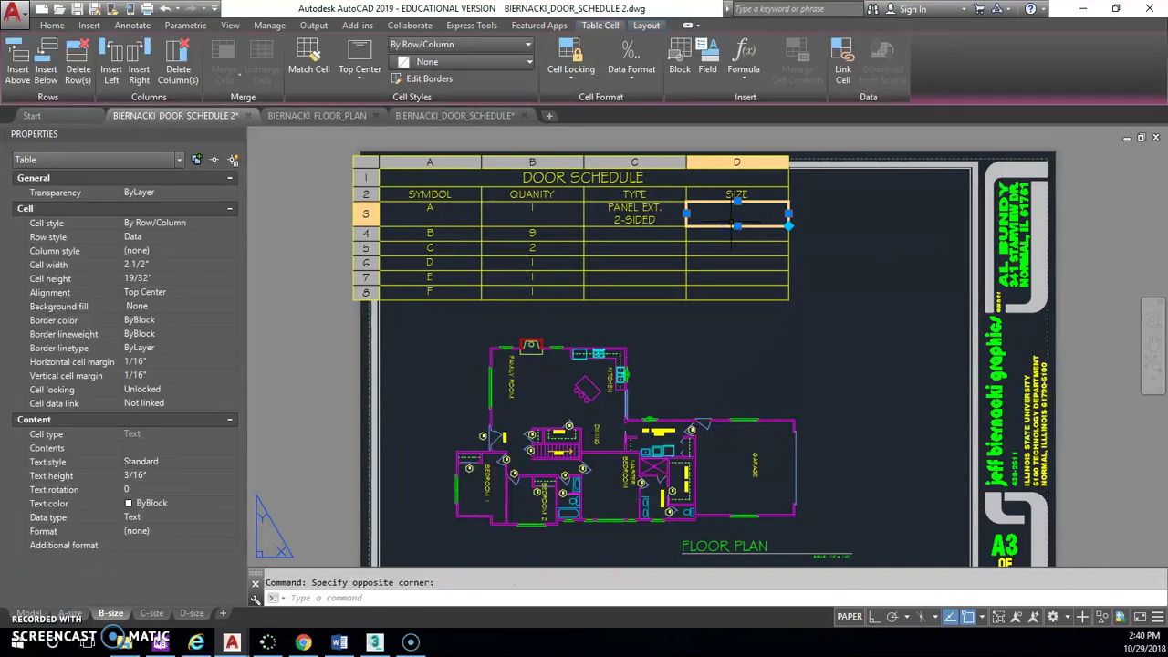
pyautogui.doubleClick(735, 219)
pyautogui.write('3\' x 6\'8"')
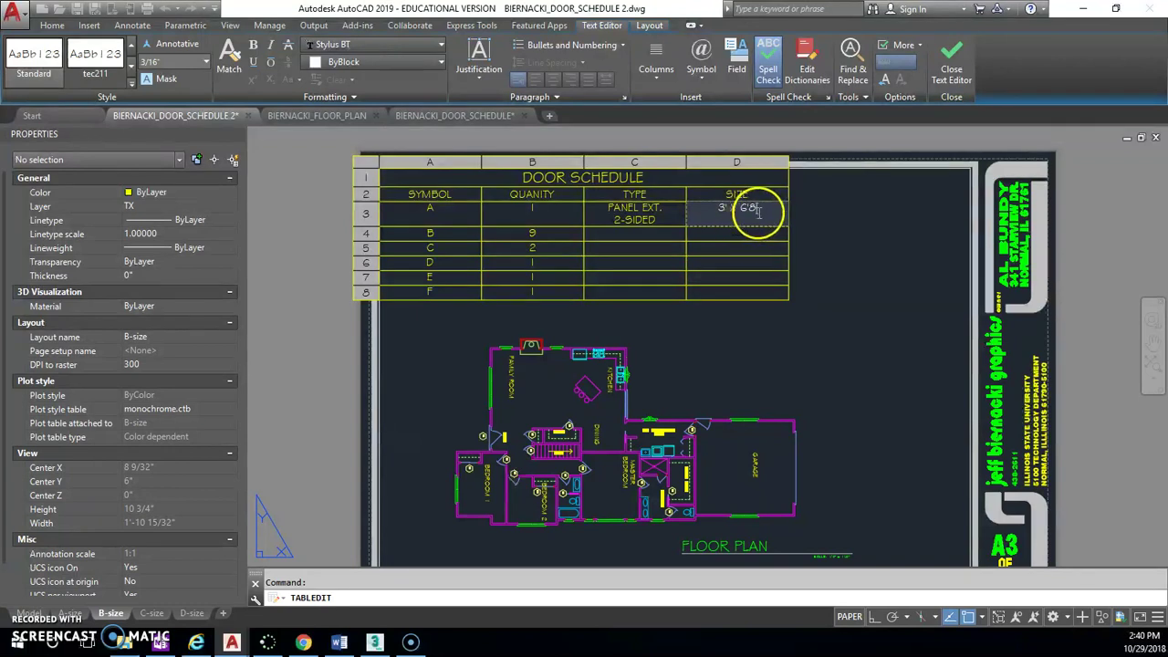
pyautogui.moveTo(755, 209); pyautogui.dragTo(719, 212)
pyautogui.hotkey('ctrl', 'c')
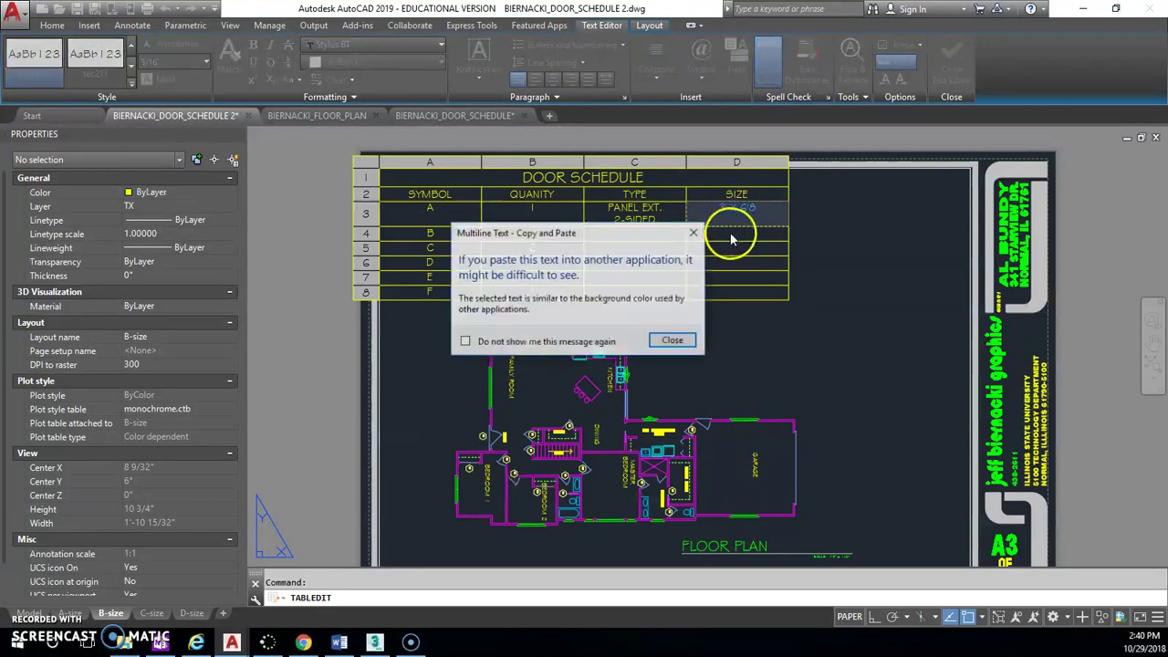
pyautogui.click(673, 341)
pyautogui.press('Escape')
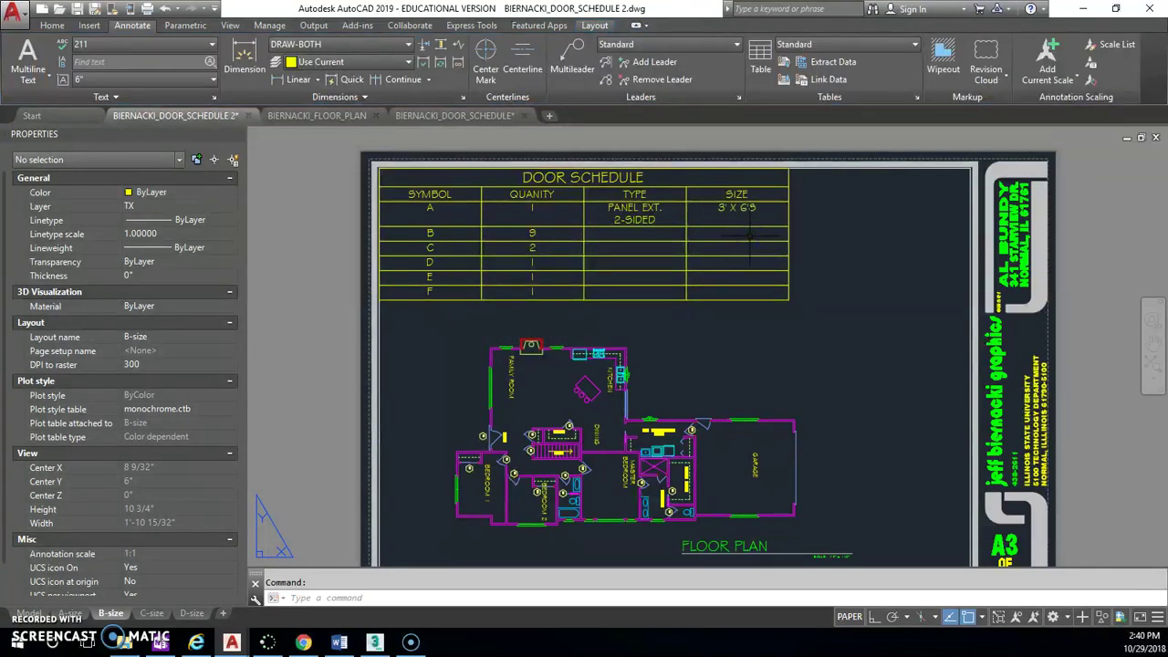
# Step: Paste 3' X 6'8 into the SIZE cells for doors B through F
pyautogui.click(749, 235)
pyautogui.hotkey('ctrl', 'v')
pyautogui.click(750, 246)
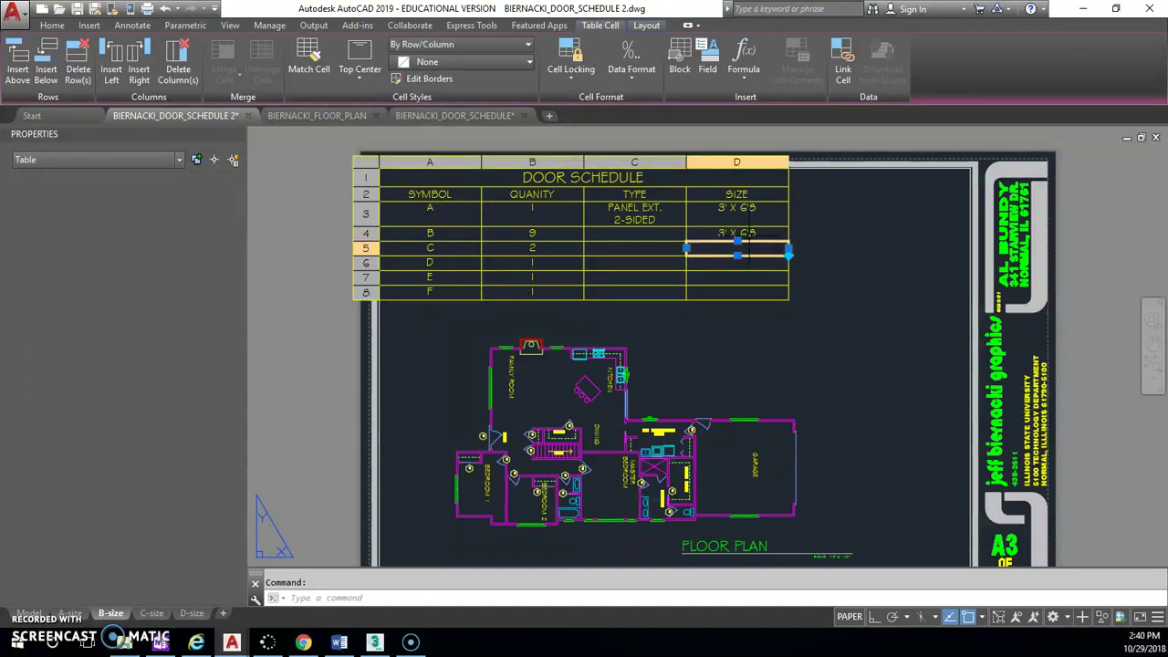
pyautogui.hotkey('ctrl', 'v')
pyautogui.click(749, 262)
pyautogui.hotkey('ctrl', 'v')
pyautogui.click(748, 277)
pyautogui.hotkey('ctrl', 'v')
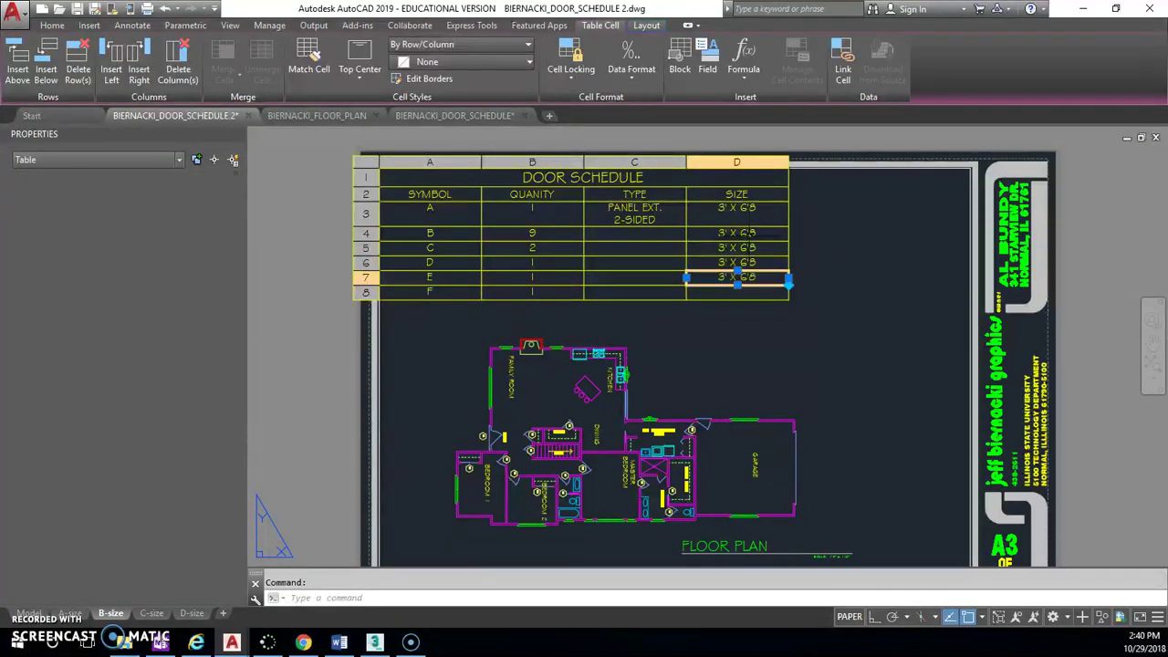
pyautogui.click(748, 292)
pyautogui.hotkey('ctrl', 'v')
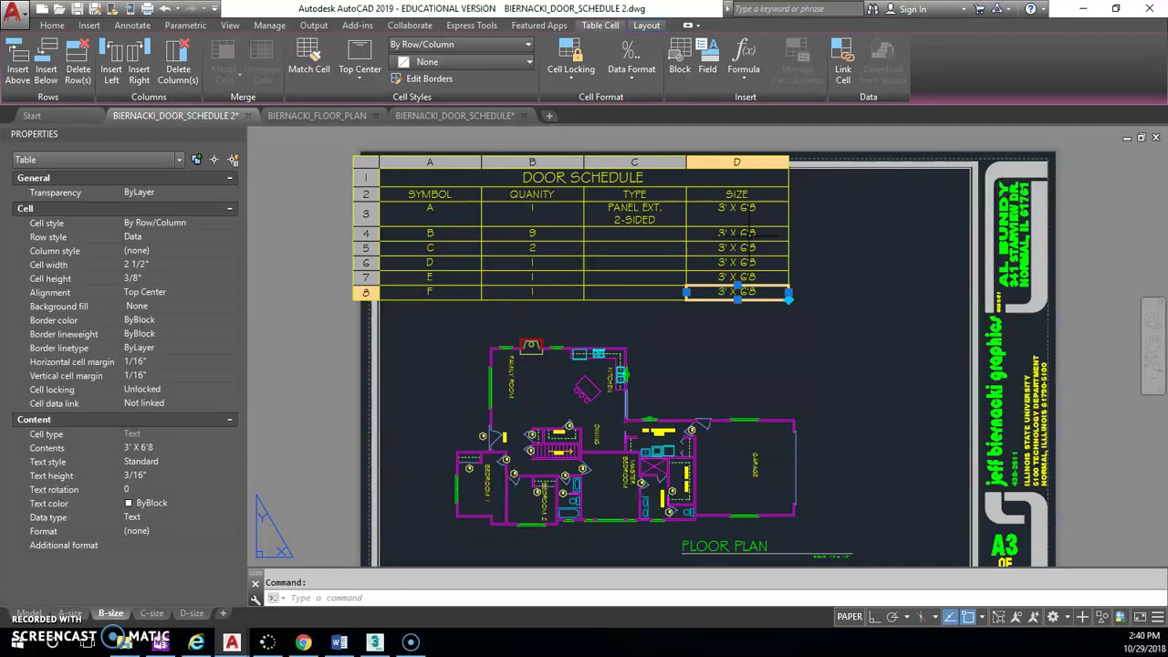
# Step: Change door B's size to 2'6 X 6'8
pyautogui.click(749, 235)
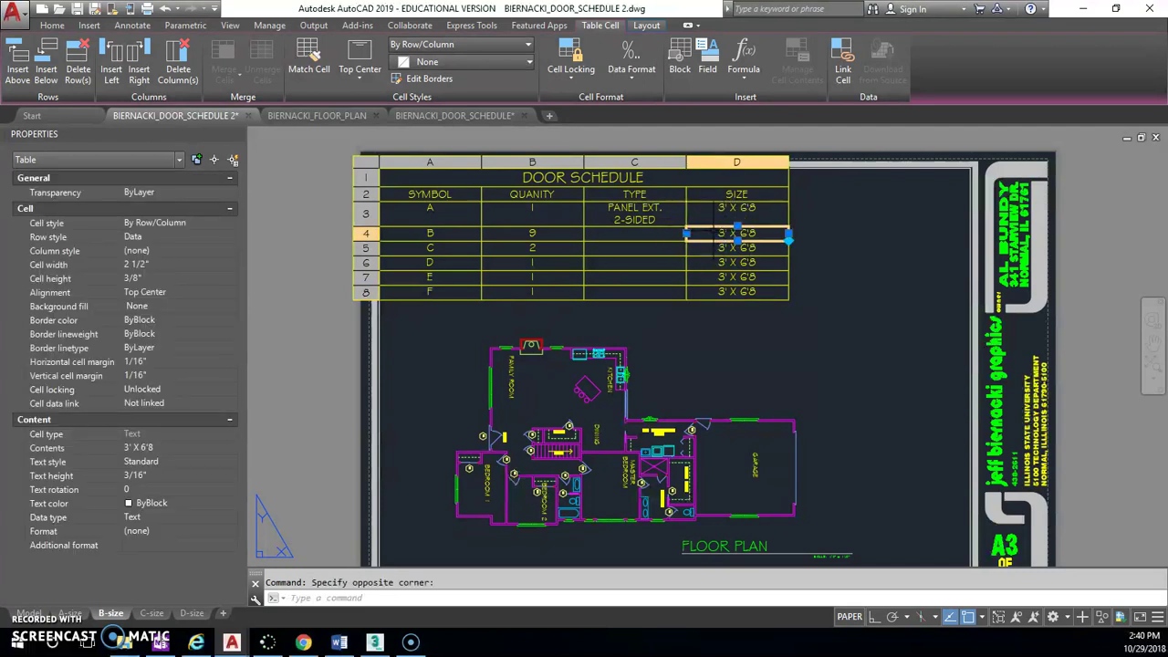
pyautogui.click(725, 235)
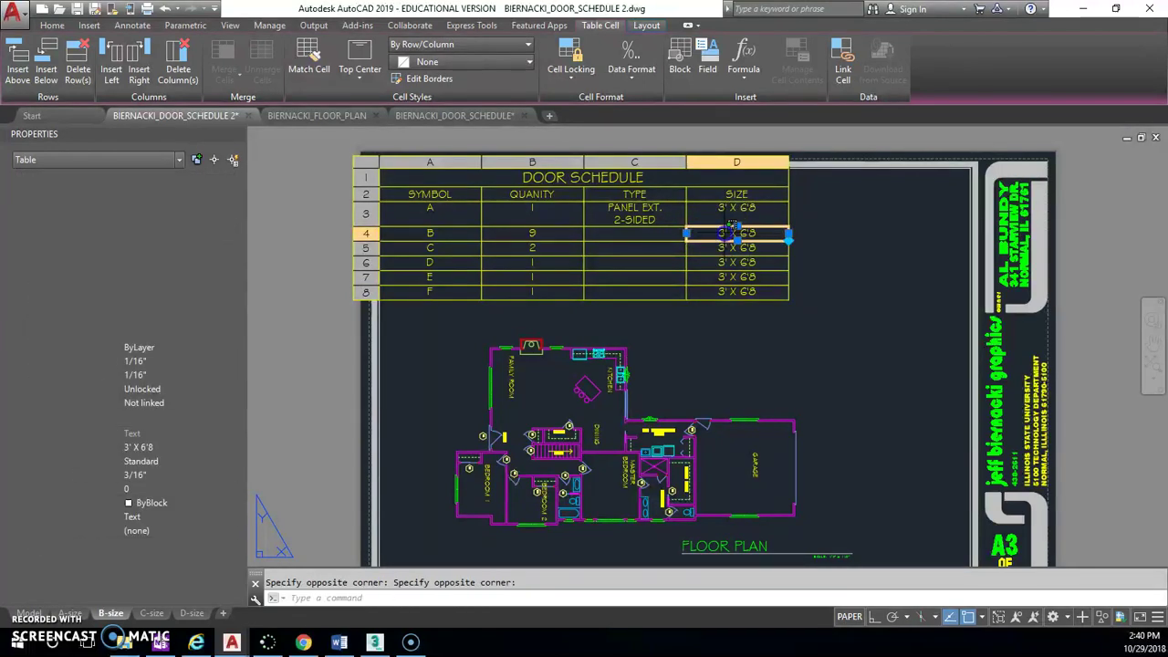
pyautogui.press('Escape')
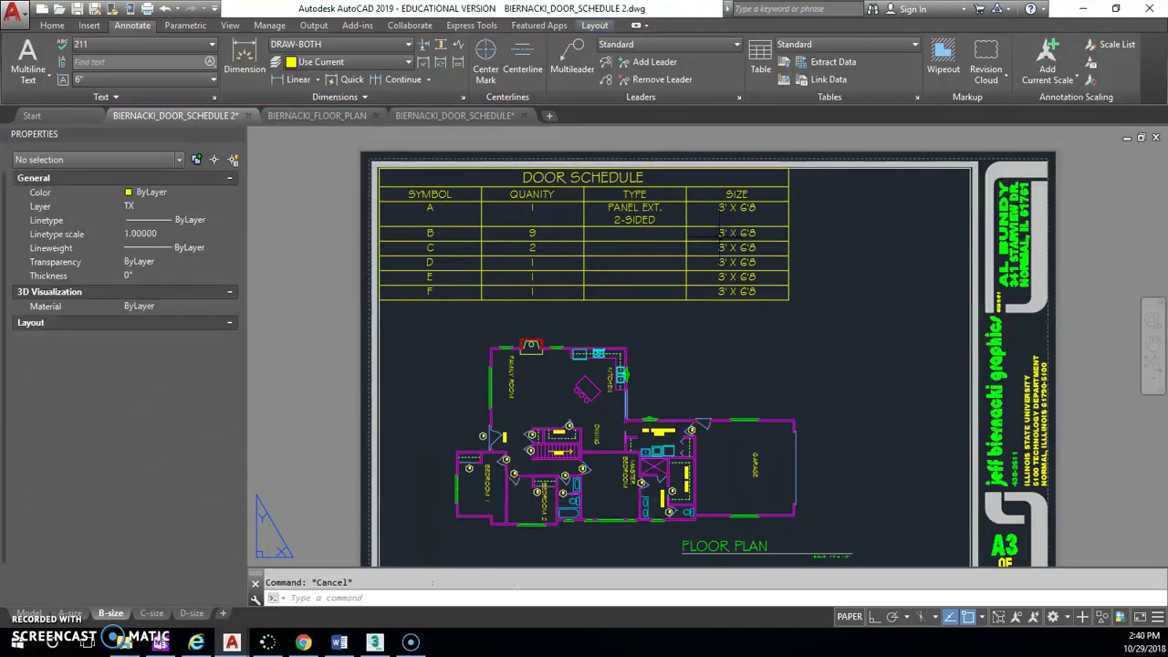
pyautogui.click(727, 231)
pyautogui.doubleClick(728, 233)
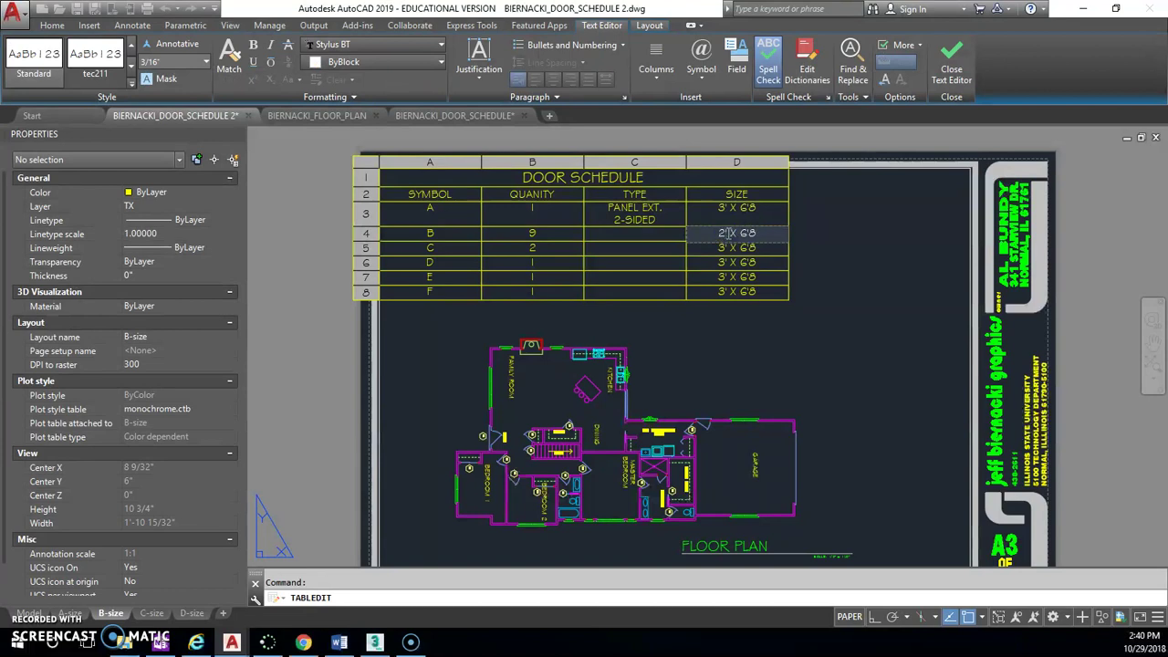
pyautogui.press('Down')
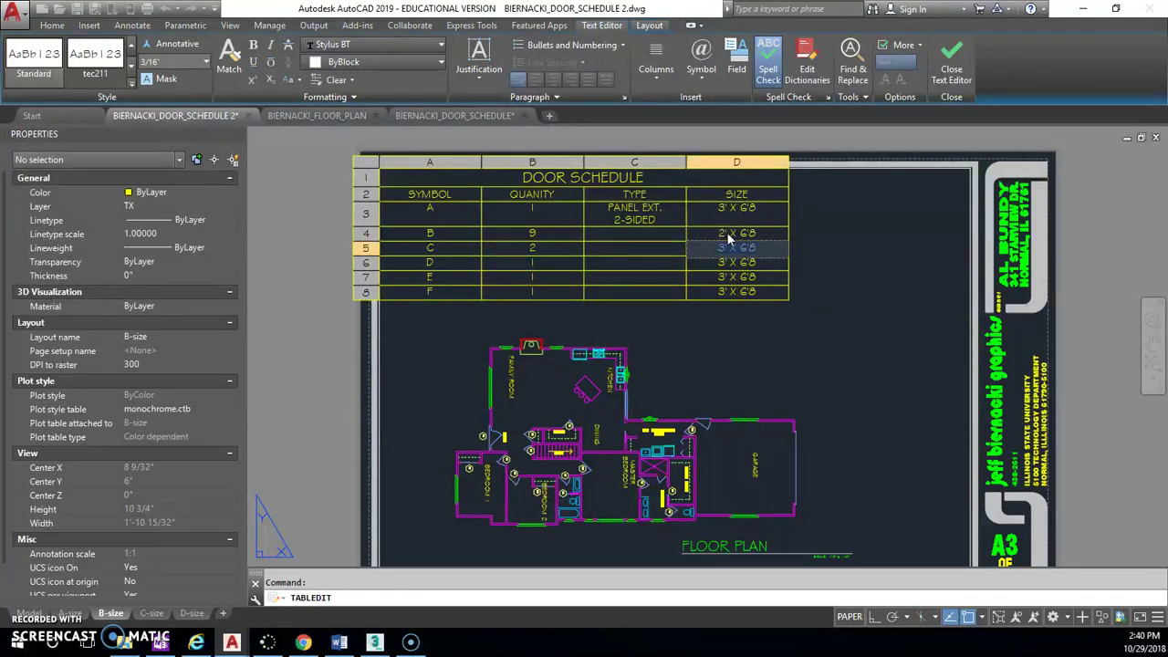
pyautogui.click(726, 232)
pyautogui.click(726, 232)
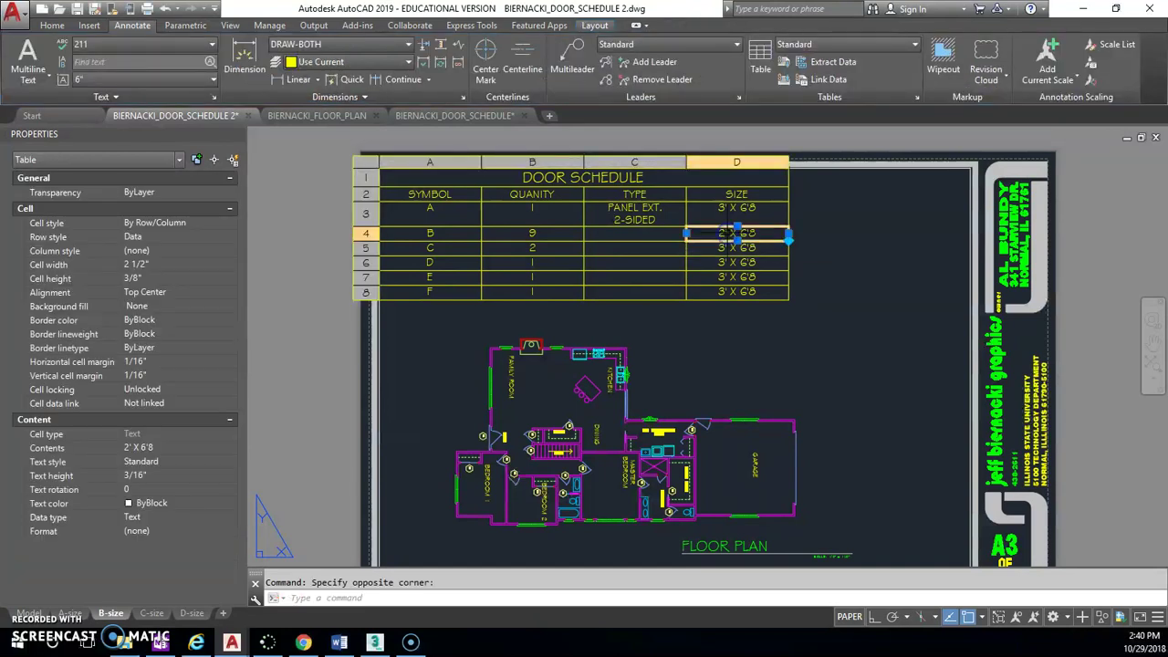
pyautogui.doubleClick(721, 233)
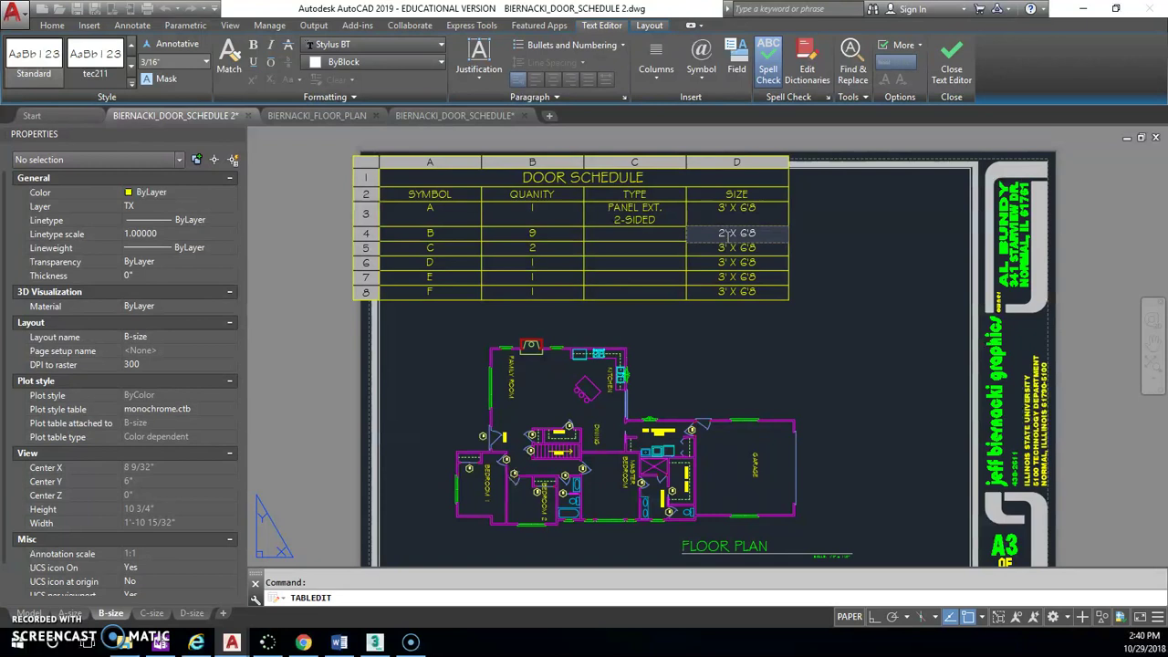
pyautogui.click(757, 284)
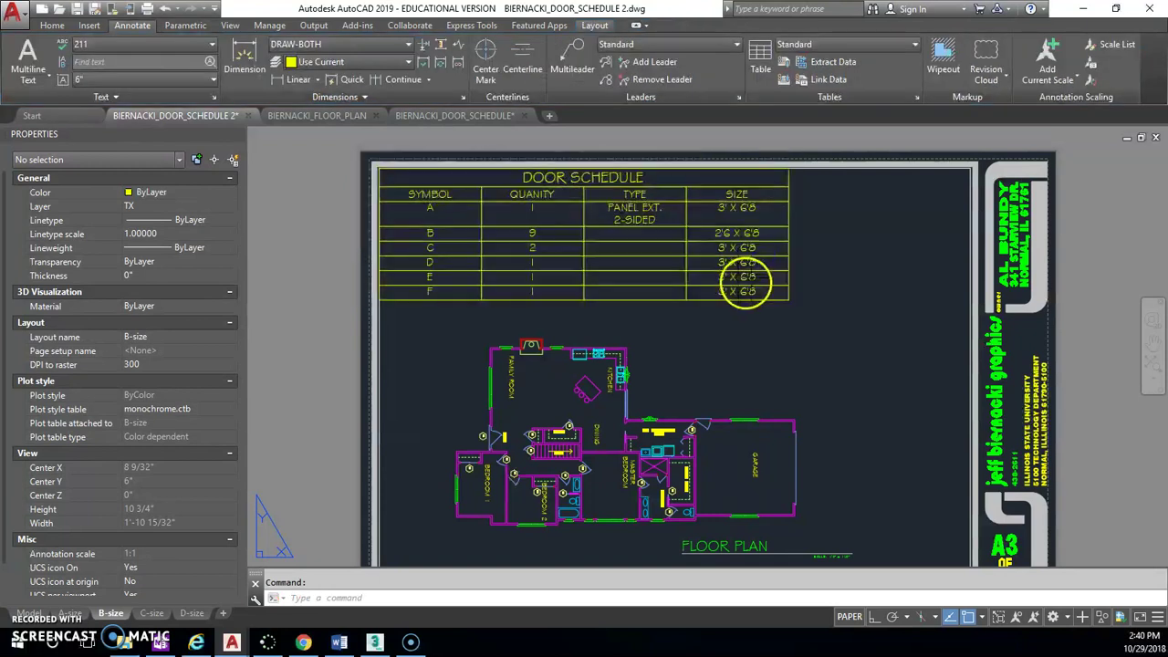
pyautogui.click(454, 116)
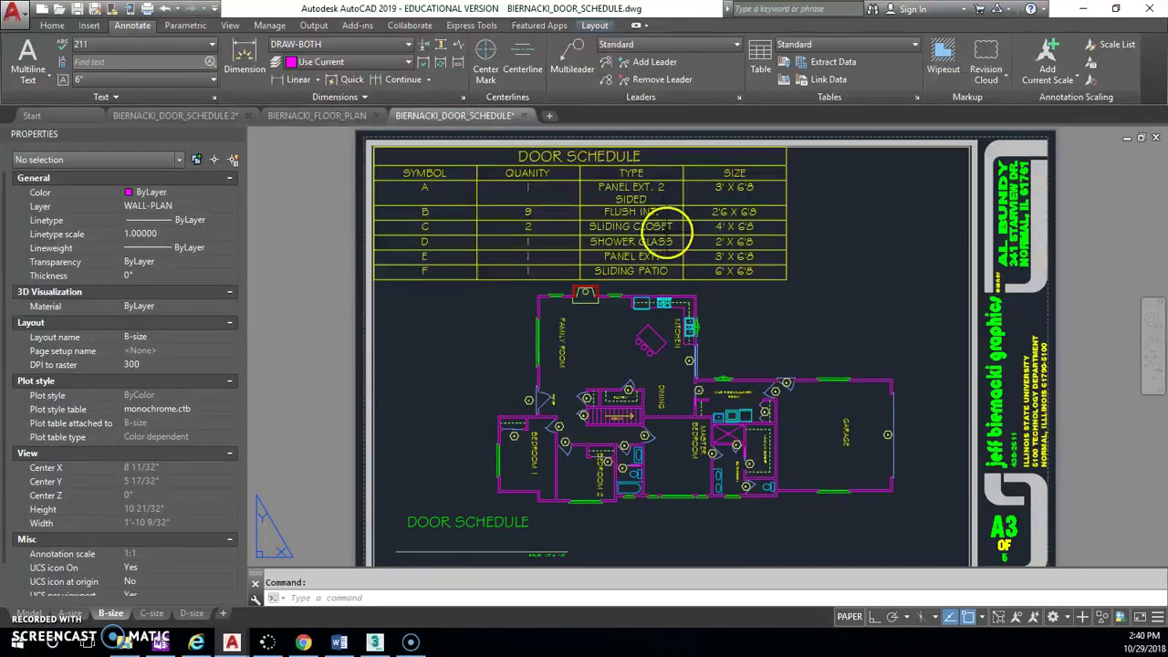
pyautogui.click(664, 263)
pyautogui.press('Escape')
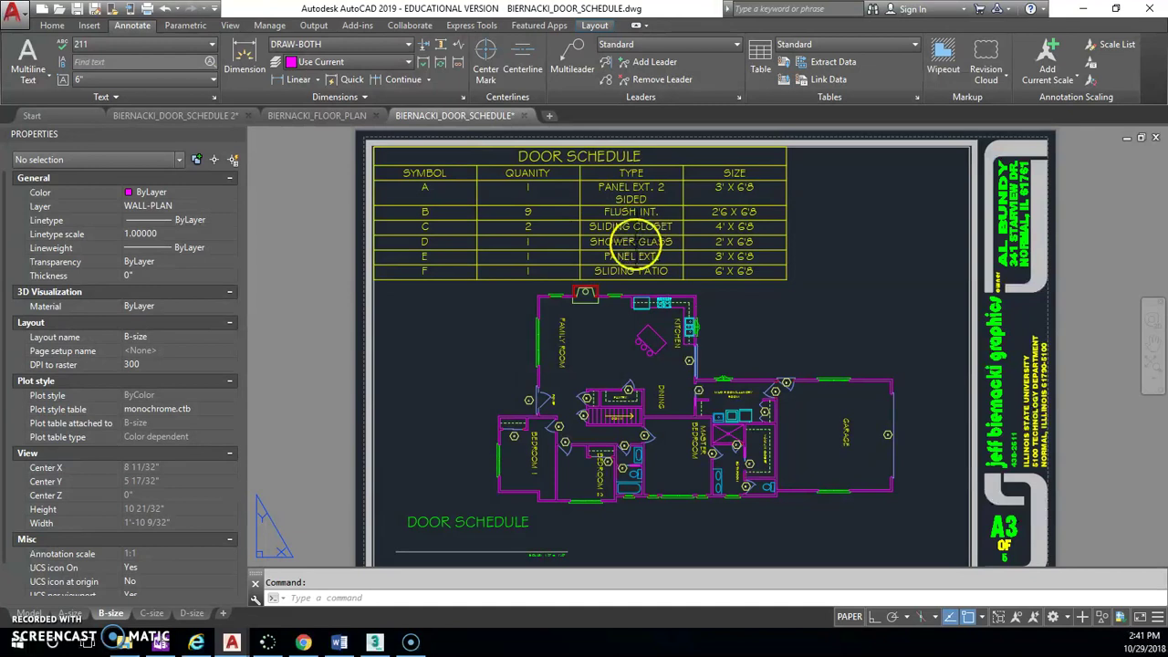
pyautogui.click(638, 241)
pyautogui.press('Escape')
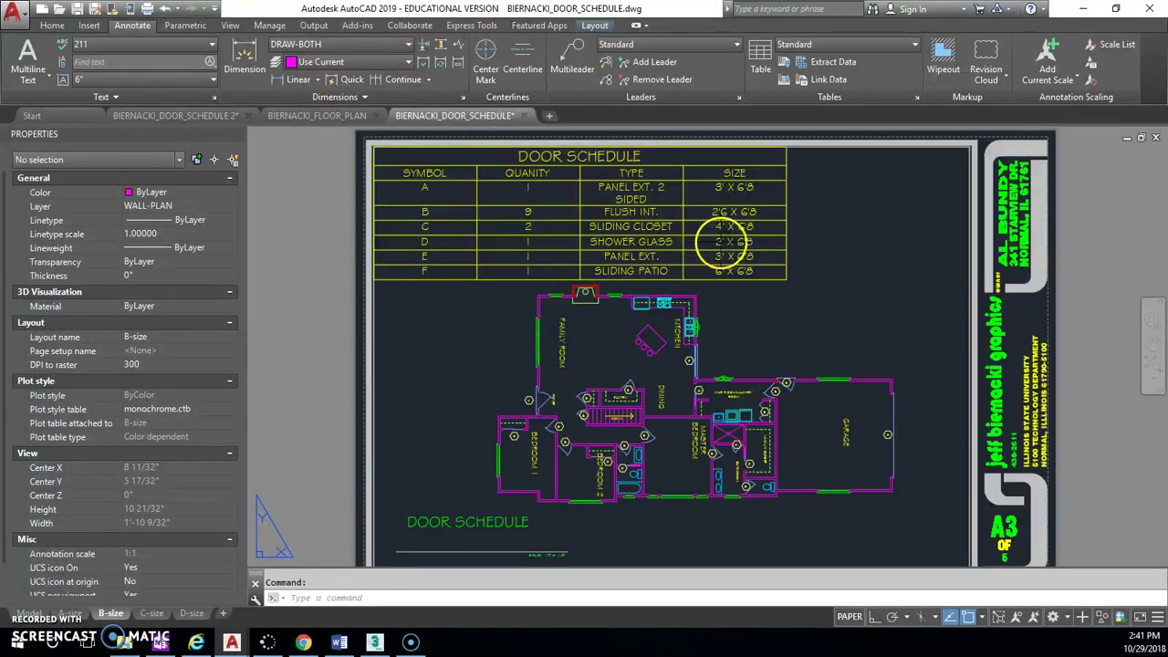
pyautogui.click(723, 242)
pyautogui.press('Escape')
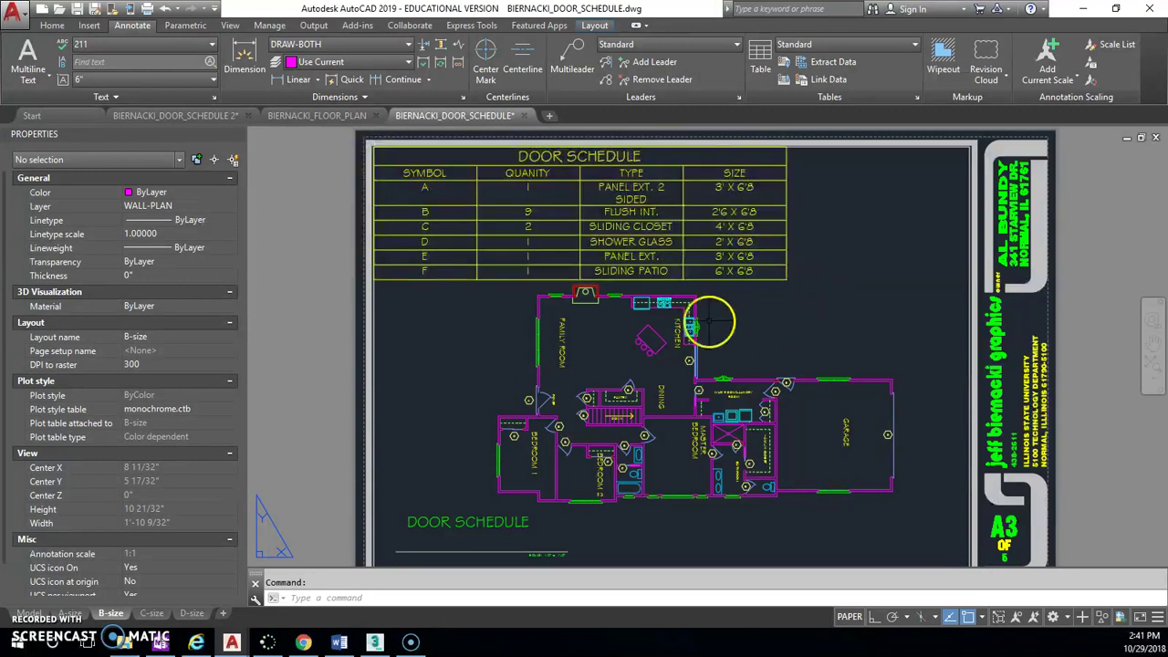
pyautogui.click(683, 269)
pyautogui.press('Escape')
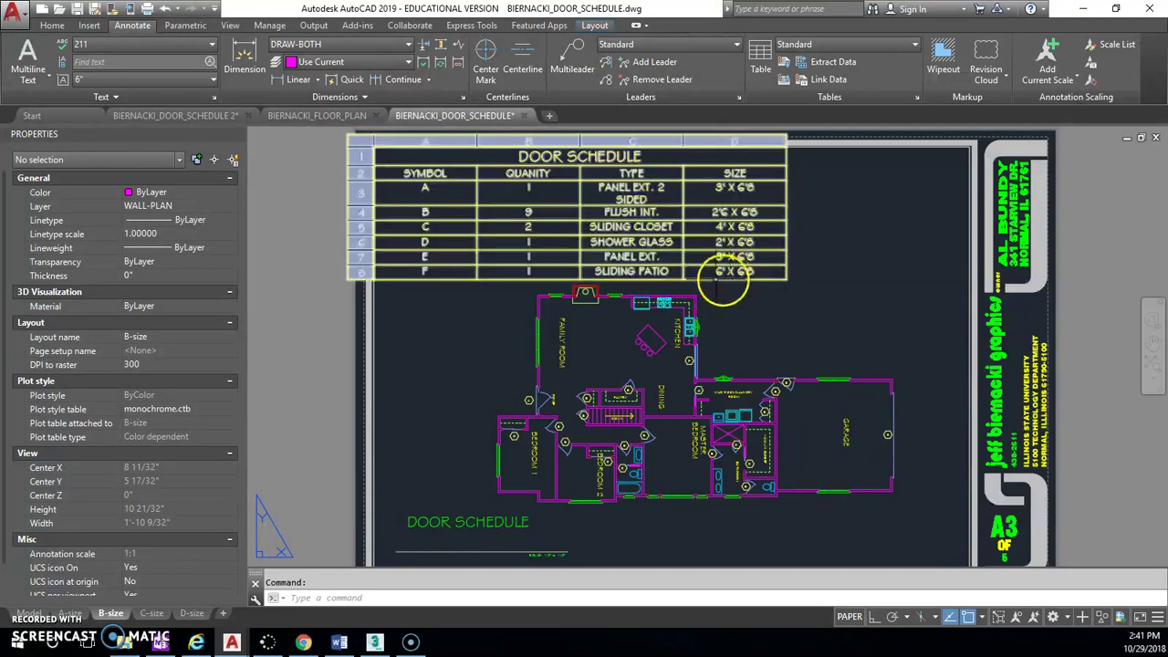
pyautogui.click(36, 614)
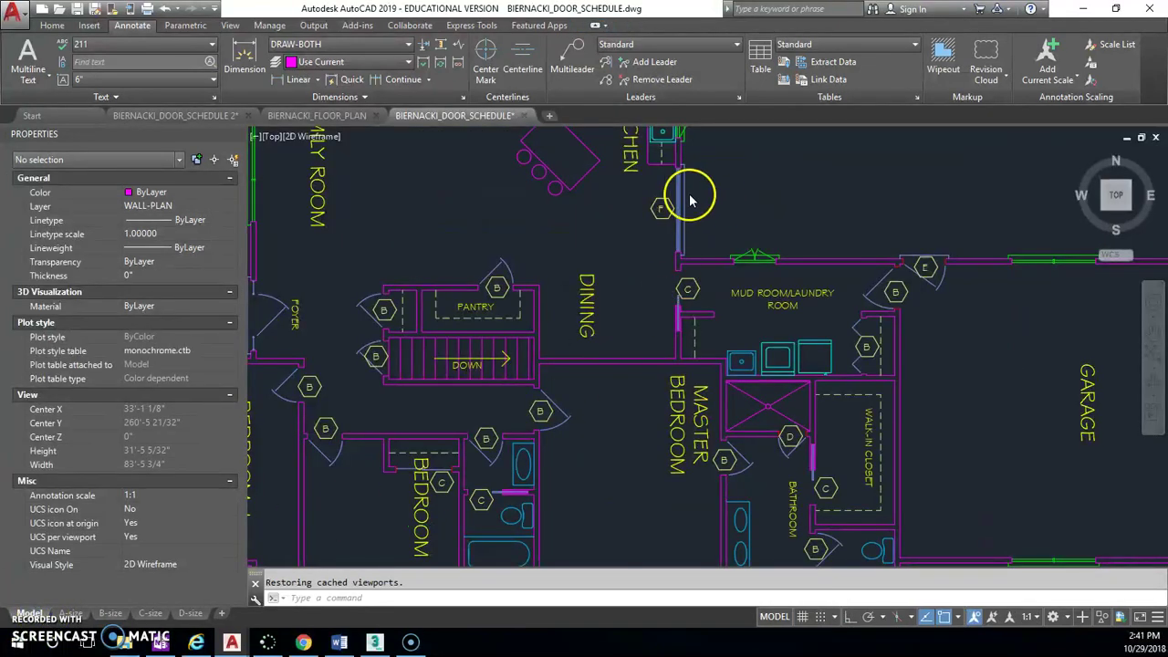
pyautogui.click(682, 188)
pyautogui.rightClick(682, 188)
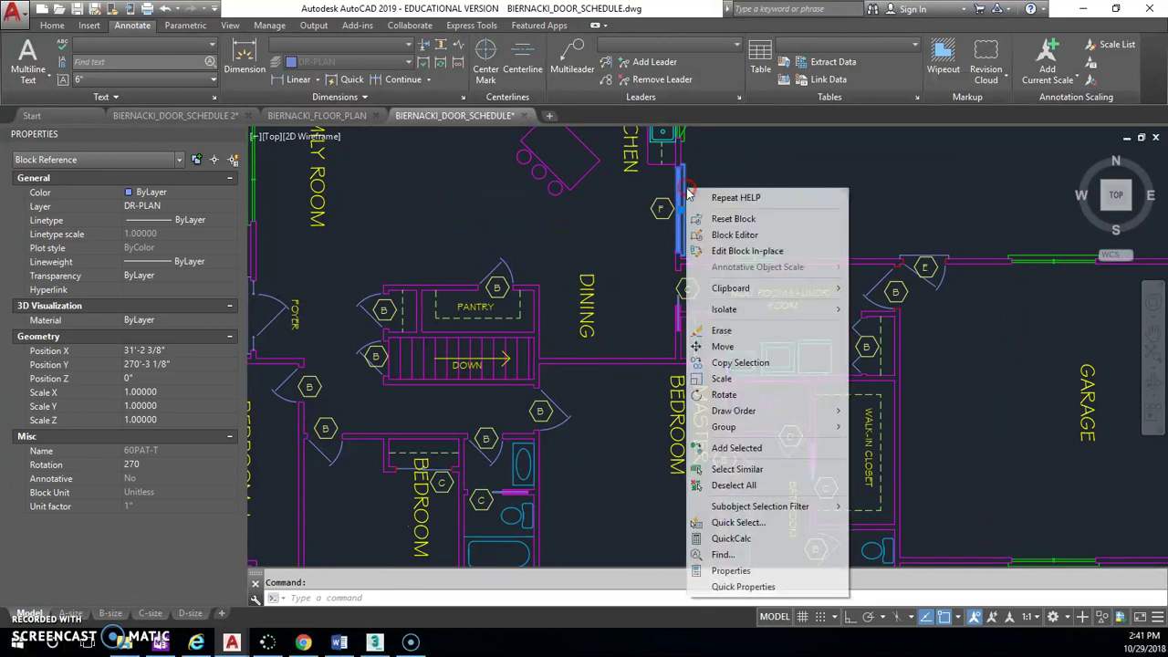
pyautogui.click(750, 590)
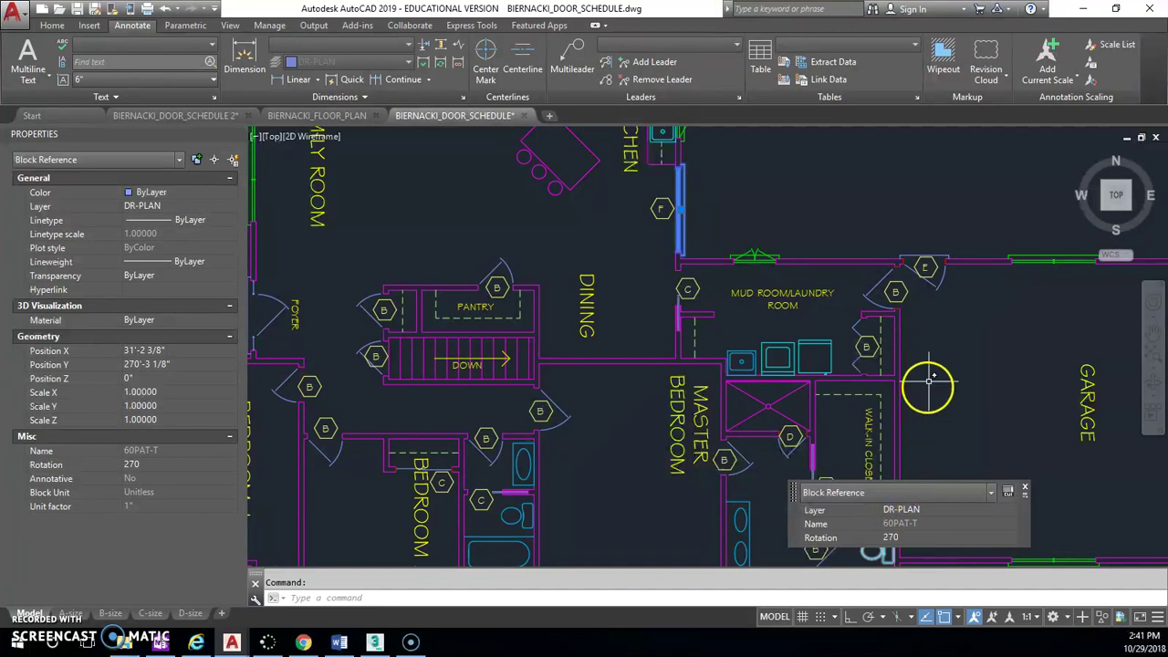
pyautogui.press('Escape')
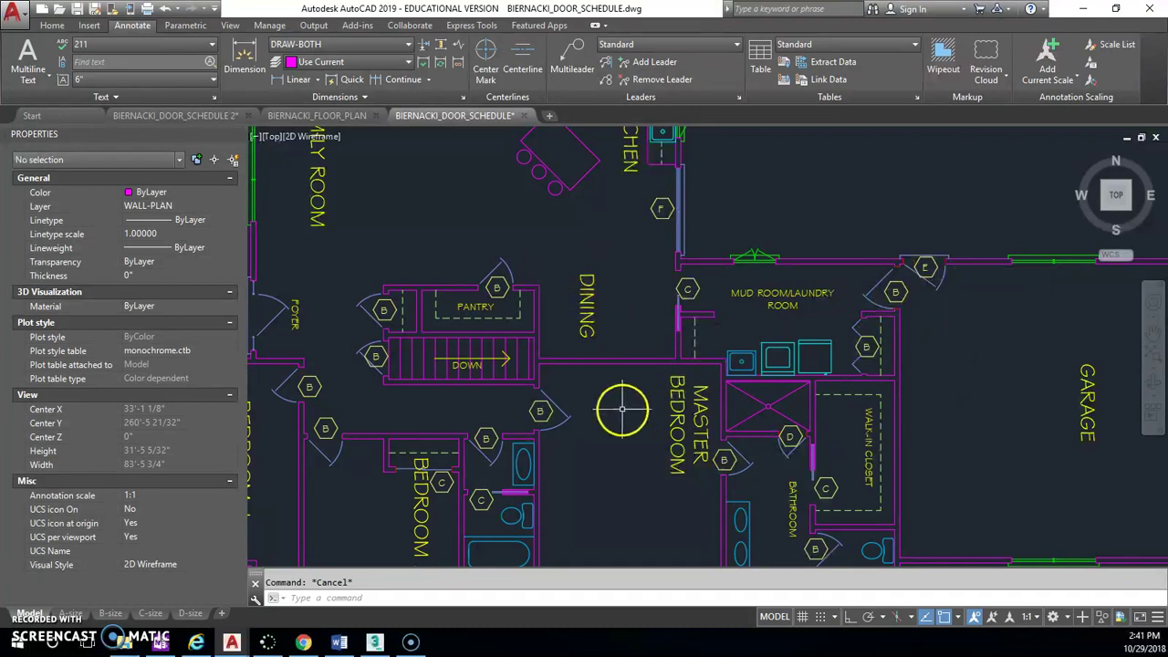
pyautogui.moveTo(621, 410); pyautogui.dragTo(677, 338, button='middle')
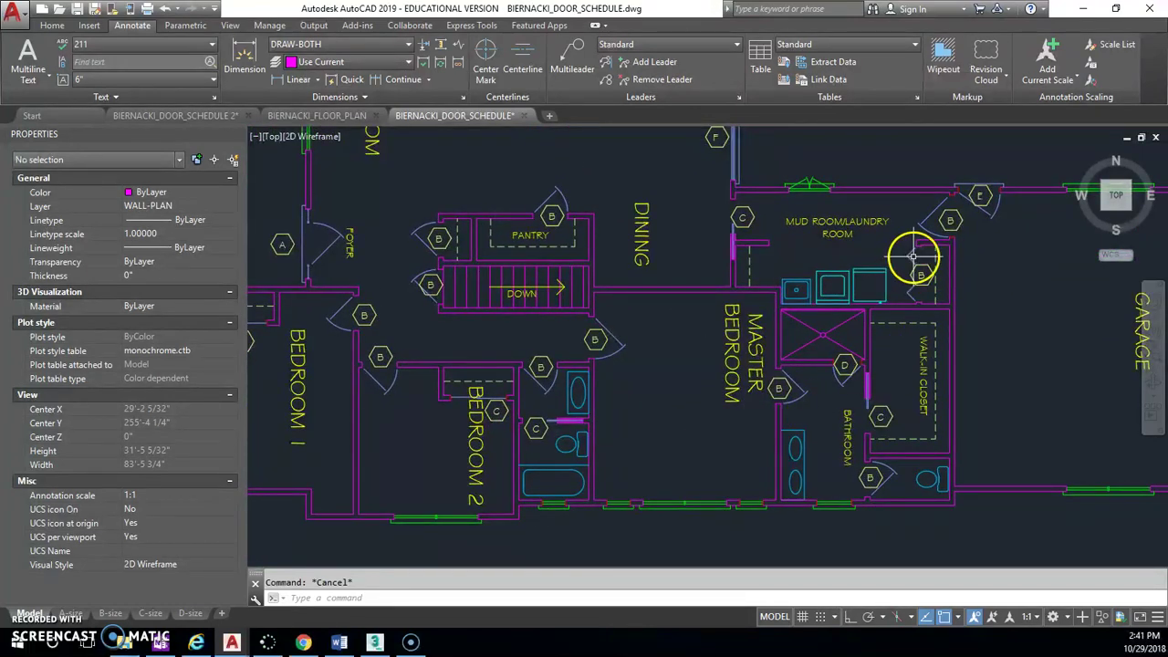
pyautogui.moveTo(441, 121)
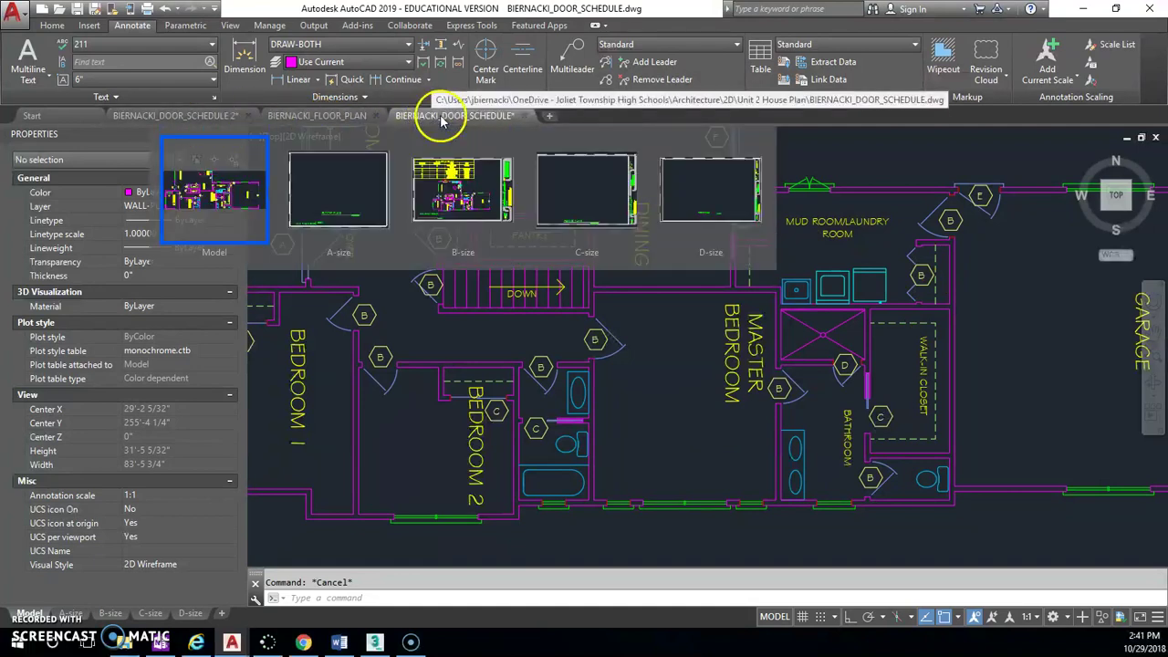
pyautogui.click(110, 615)
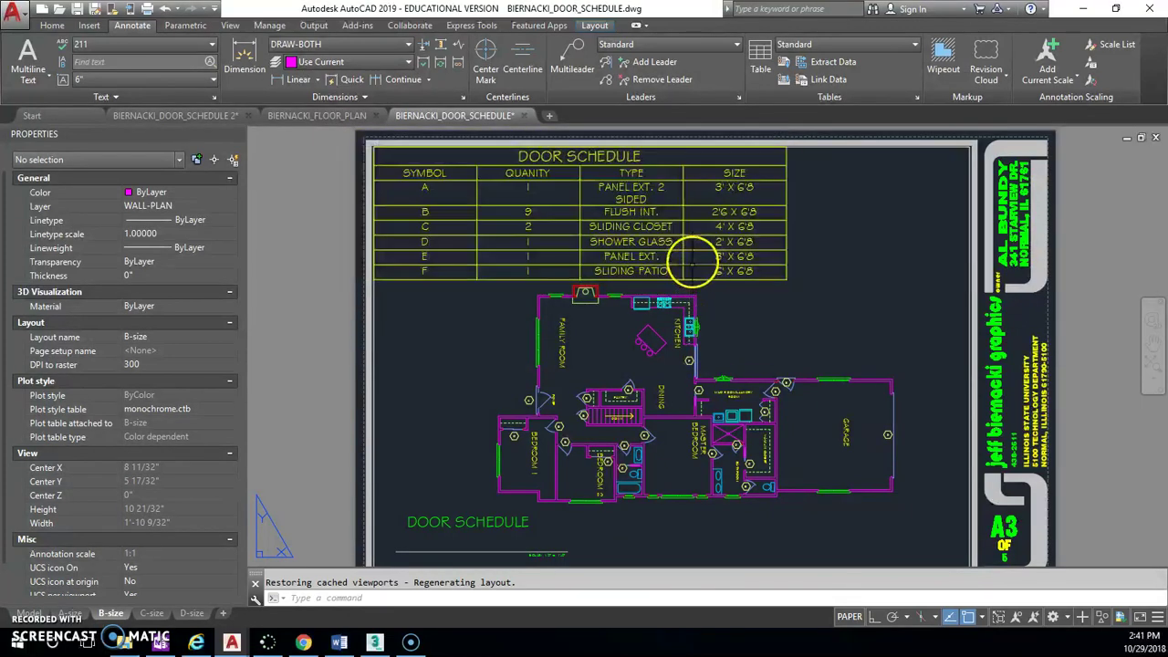
# Step: Insert a new row below row 8 of the door schedule table
pyautogui.click(399, 281)
pyautogui.click(329, 263)
pyautogui.click(359, 271)
pyautogui.rightClick(359, 273)
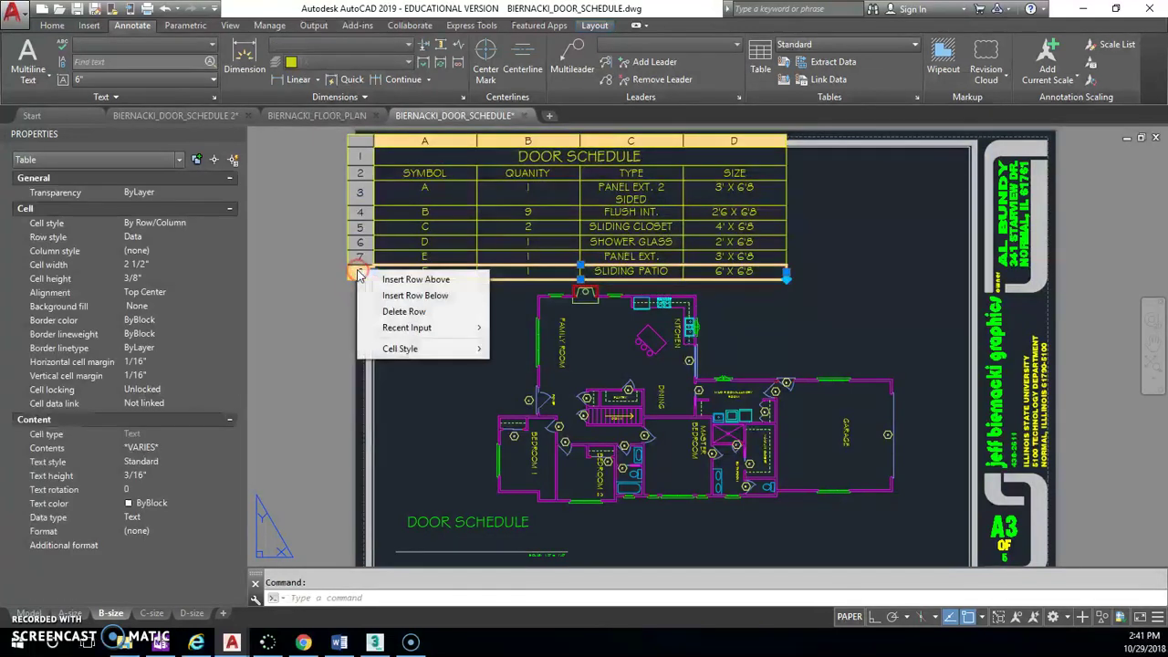
pyautogui.click(407, 296)
# Step: Enter G in cell A9 and BI-FOLD in cell C9
pyautogui.click(429, 287)
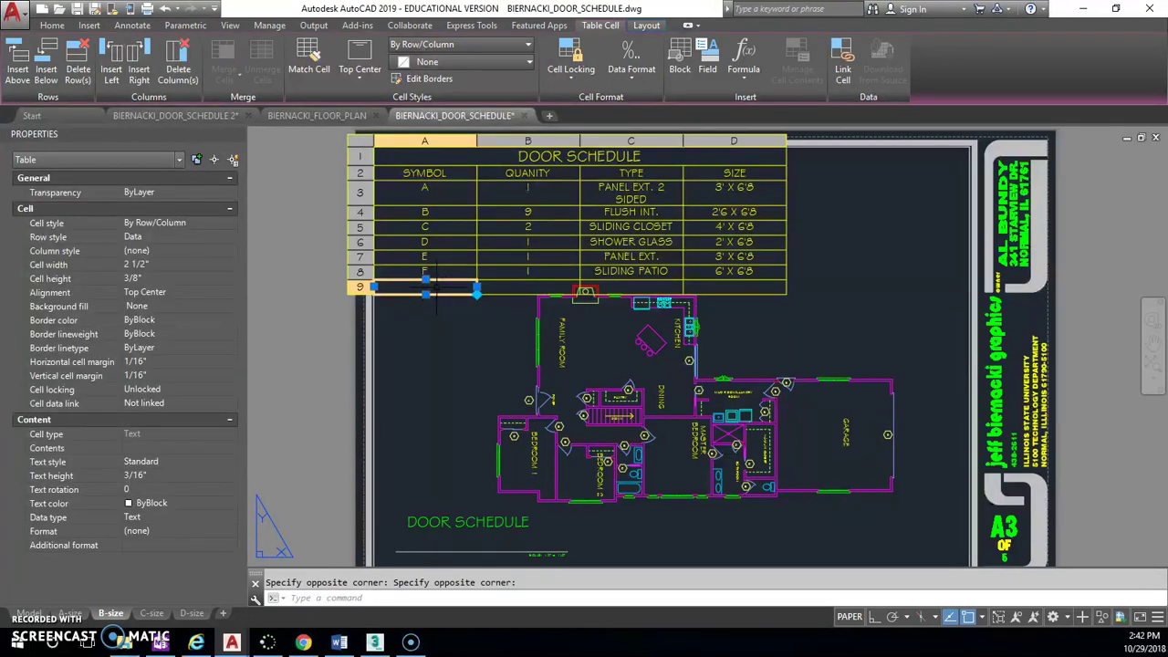
pyautogui.write('G')
pyautogui.click(626, 285)
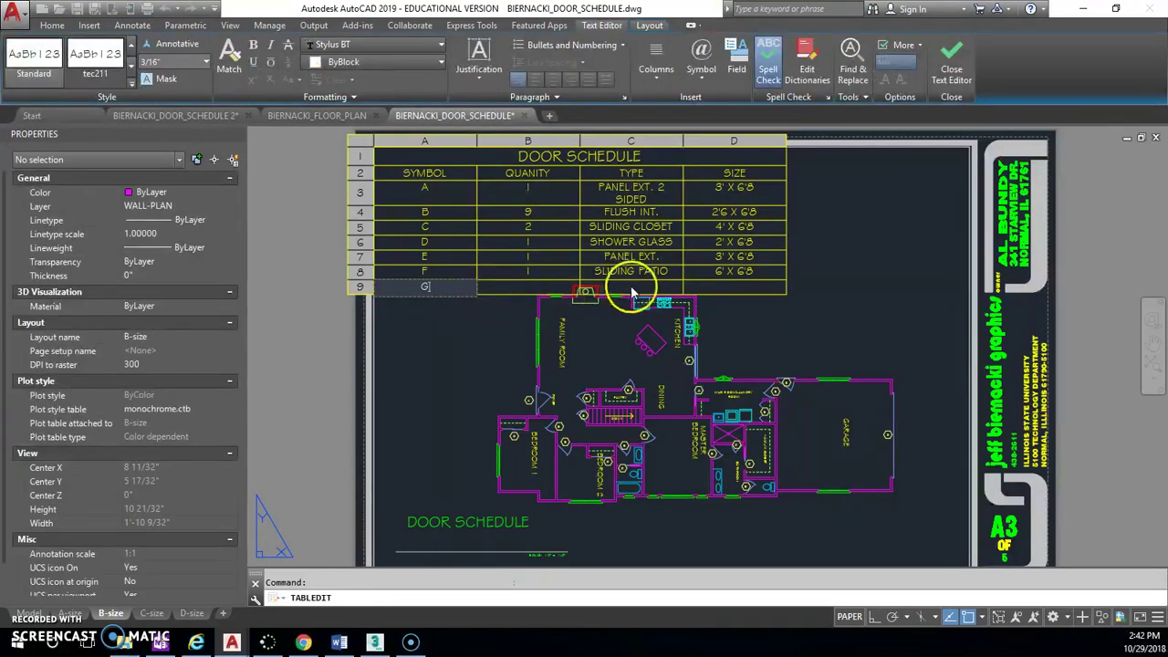
pyautogui.click(632, 288)
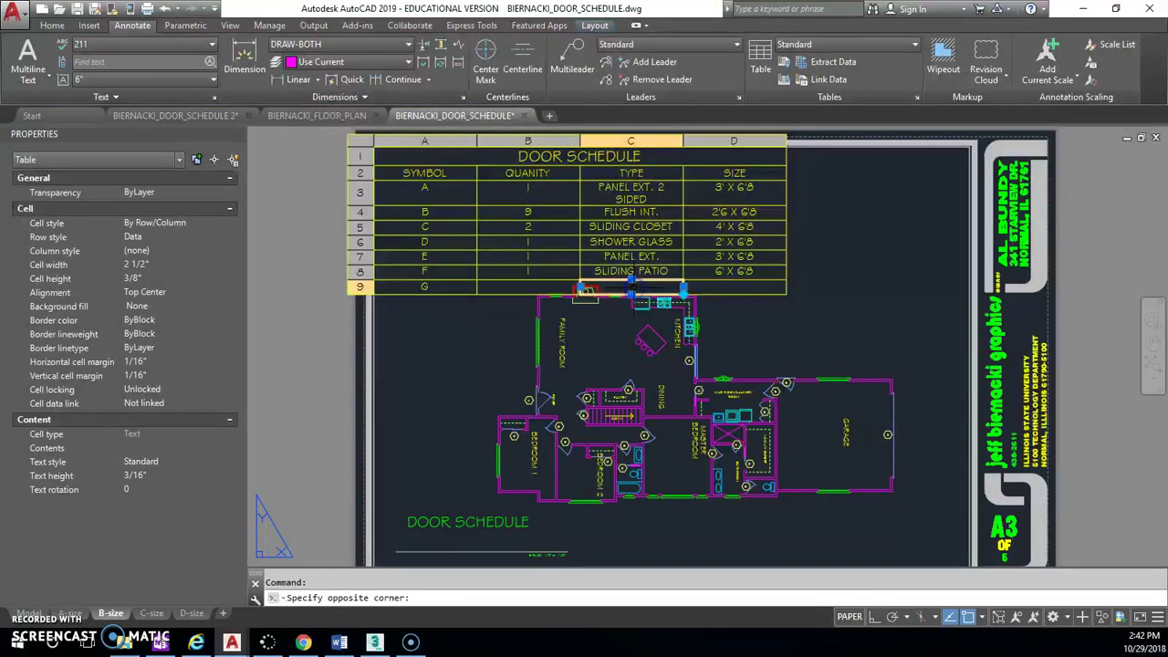
pyautogui.write('BI-FOLD')
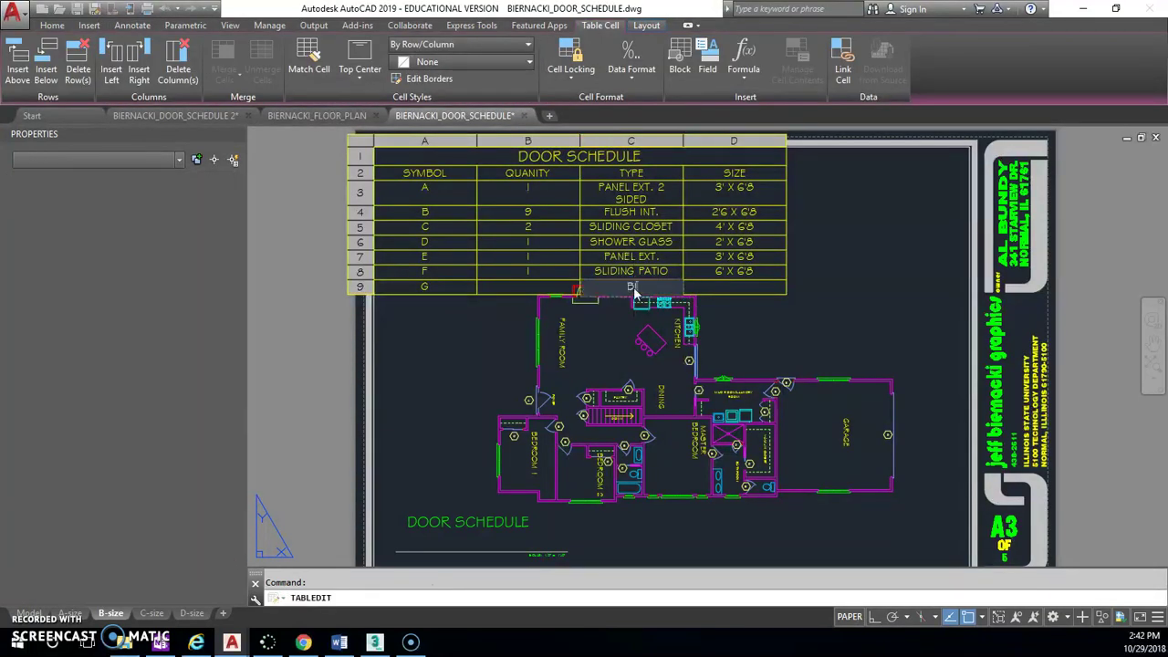
pyautogui.click(791, 423)
# Step: In model space, check the Quick Properties of the door by the walk-in closet
pyautogui.click(34, 611)
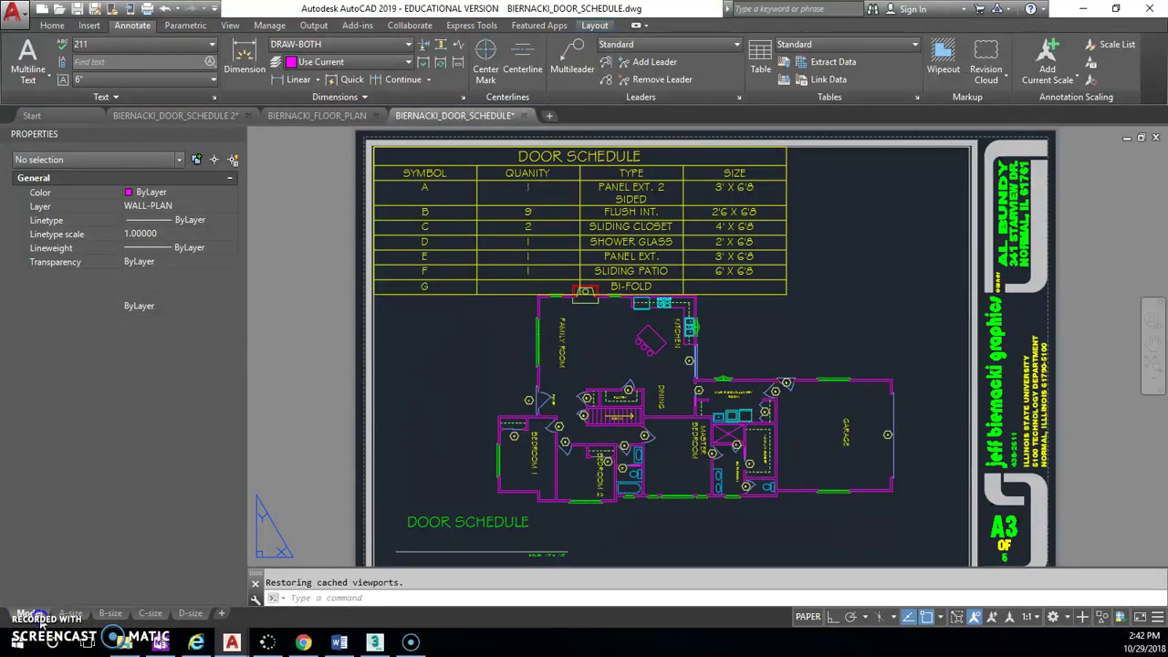
pyautogui.moveTo(808, 355); pyautogui.dragTo(769, 388, button='middle')
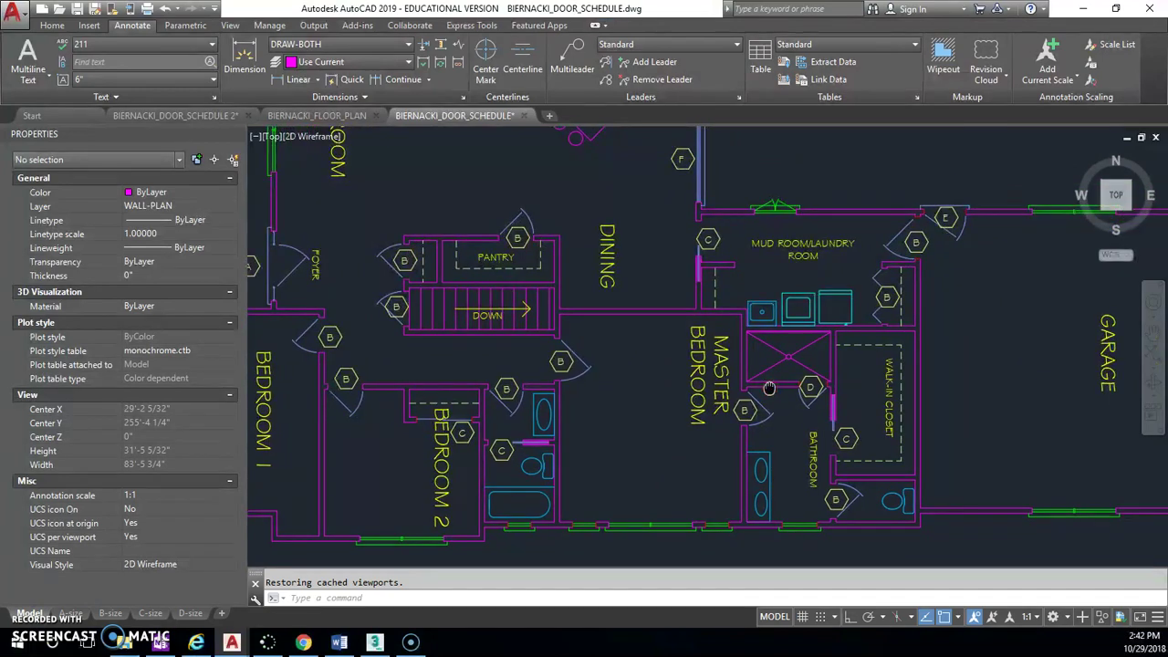
pyautogui.click(876, 283)
pyautogui.rightClick(876, 283)
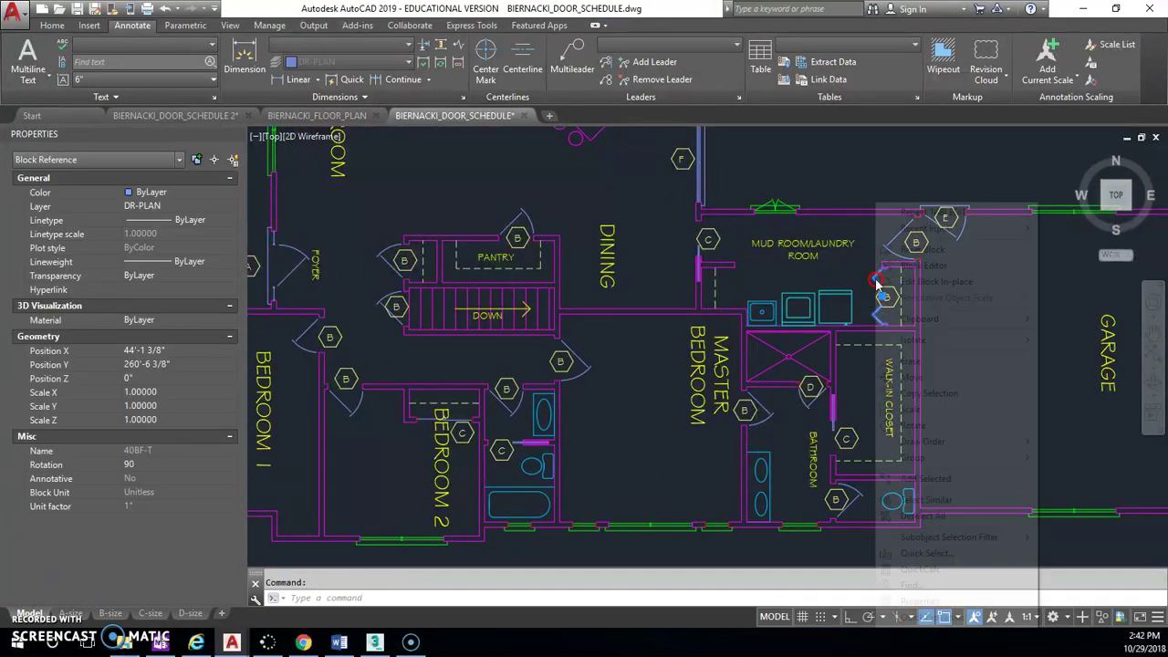
pyautogui.click(963, 615)
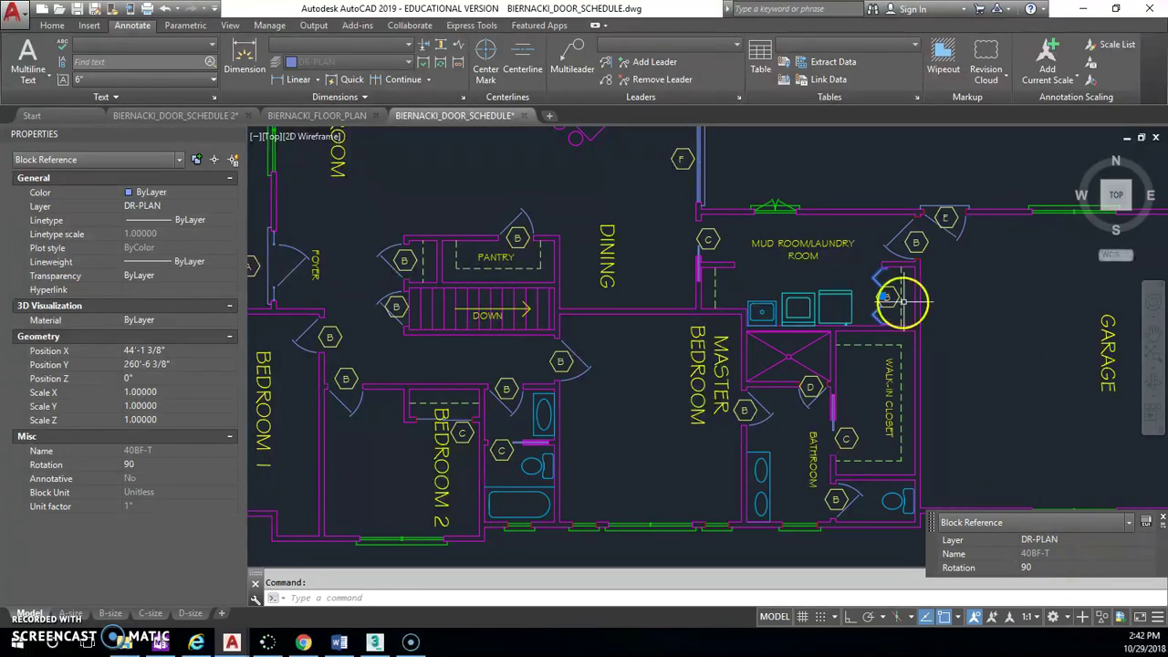
pyautogui.press('Escape')
# Step: Change that door's tag text from B to G, then go back to the B-size sheet
pyautogui.moveTo(756, 320); pyautogui.dragTo(708, 369, button='middle')
pyautogui.click(835, 343)
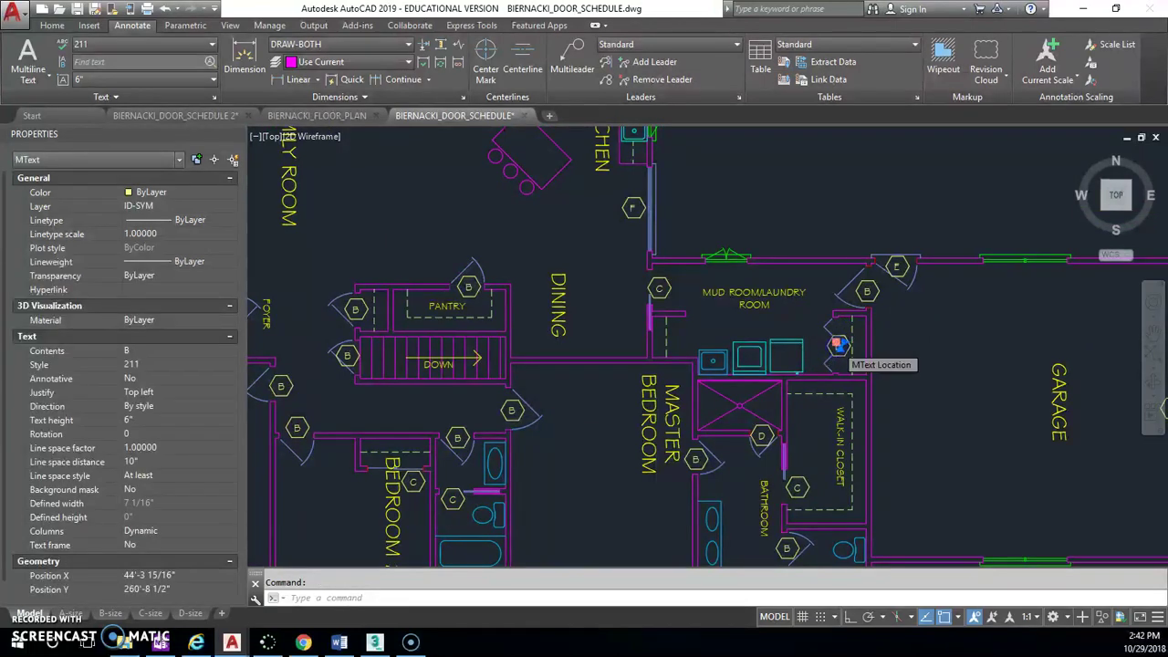
pyautogui.scroll(2, 835, 337)
pyautogui.doubleClick(842, 348)
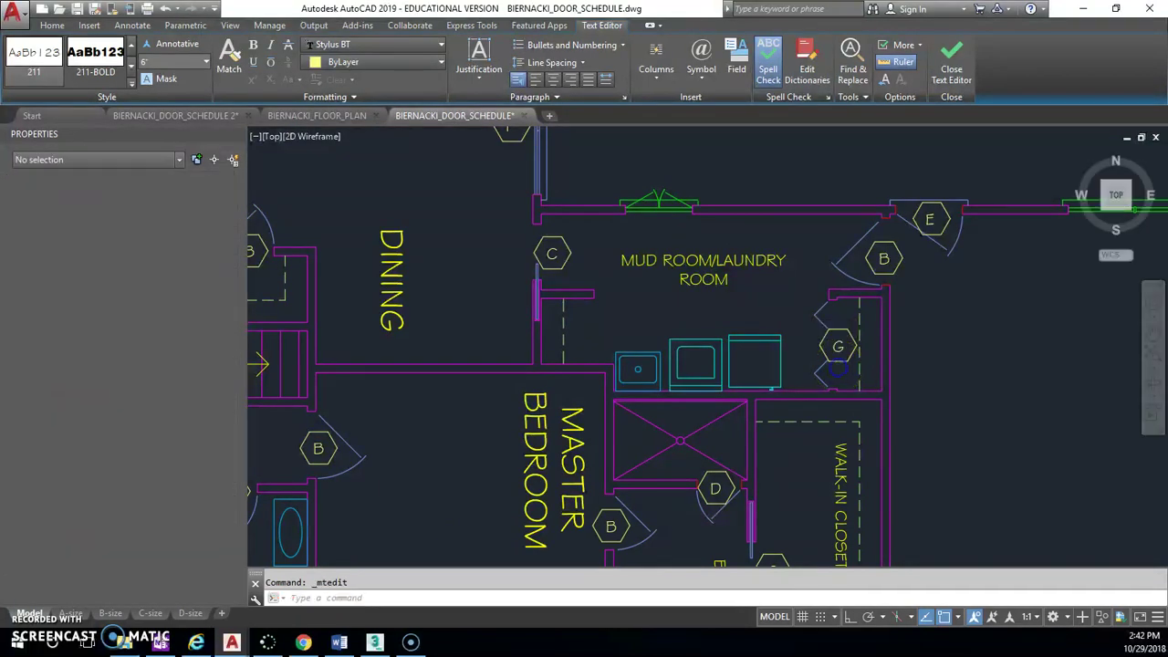
pyautogui.click(639, 265)
pyautogui.click(109, 613)
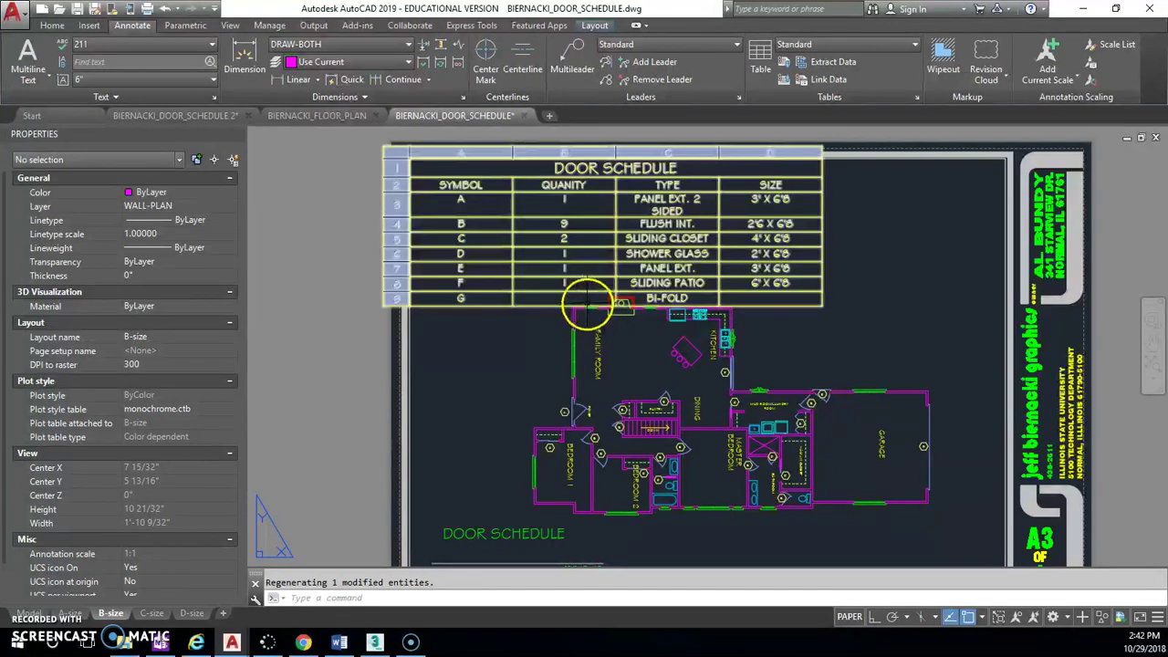
# Step: Enter quantity 1 in cell B9 and size 4' X 6'8 in cell D9
pyautogui.click(585, 303)
pyautogui.write('1')
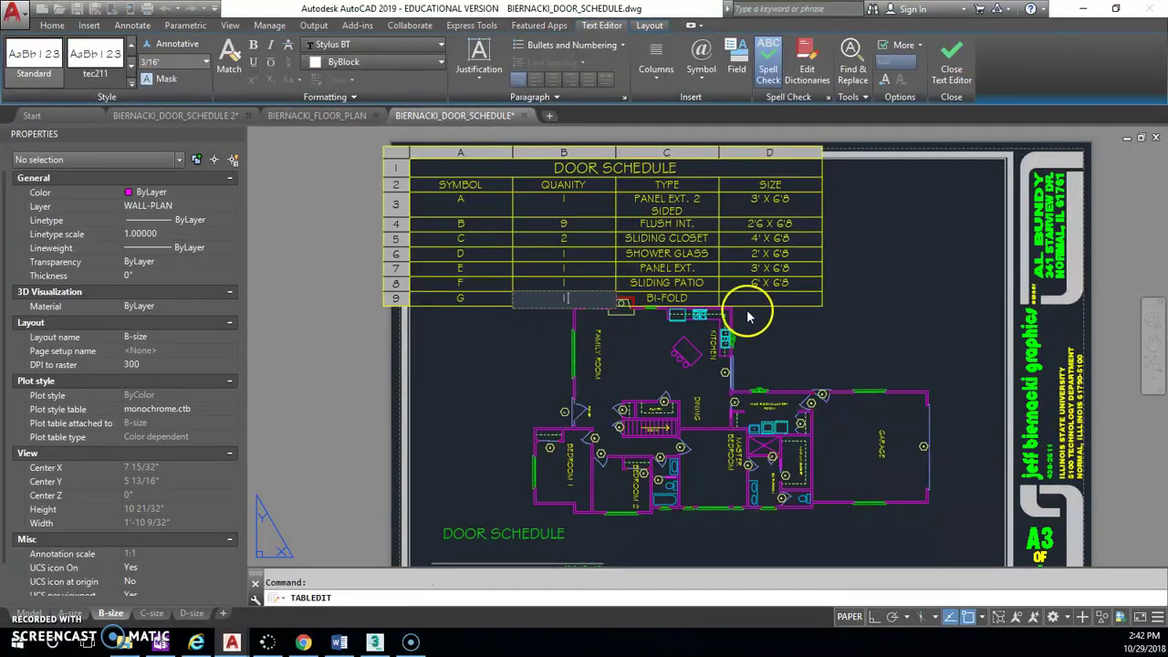
pyautogui.click(761, 298)
pyautogui.click(761, 298)
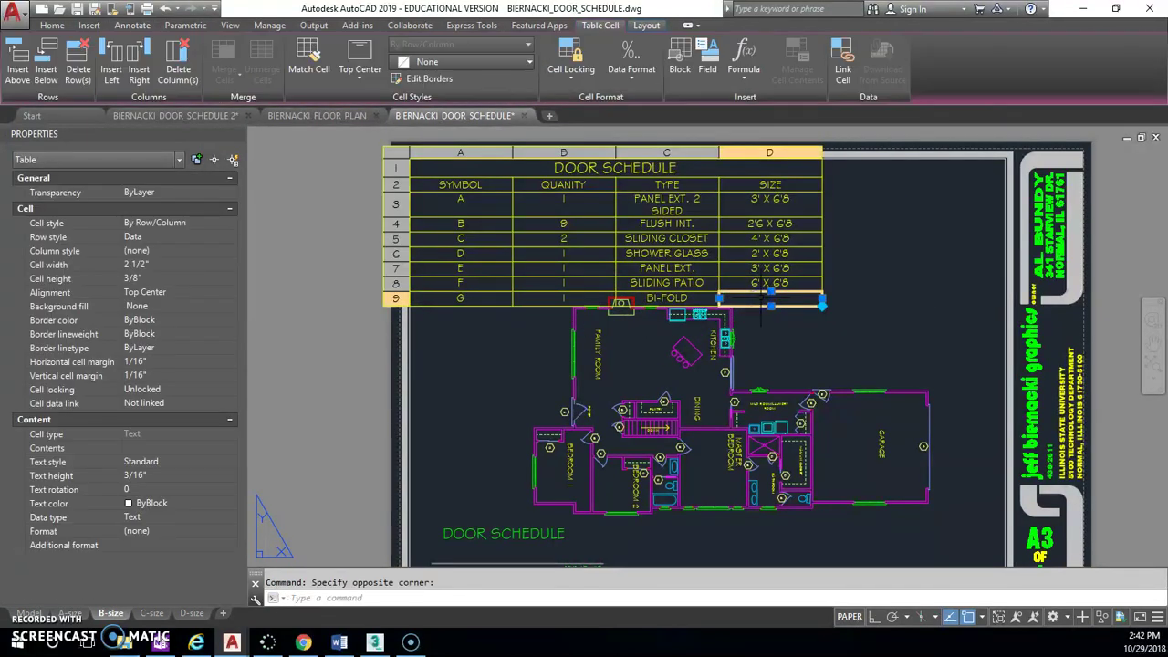
pyautogui.write("4' X 6'8")
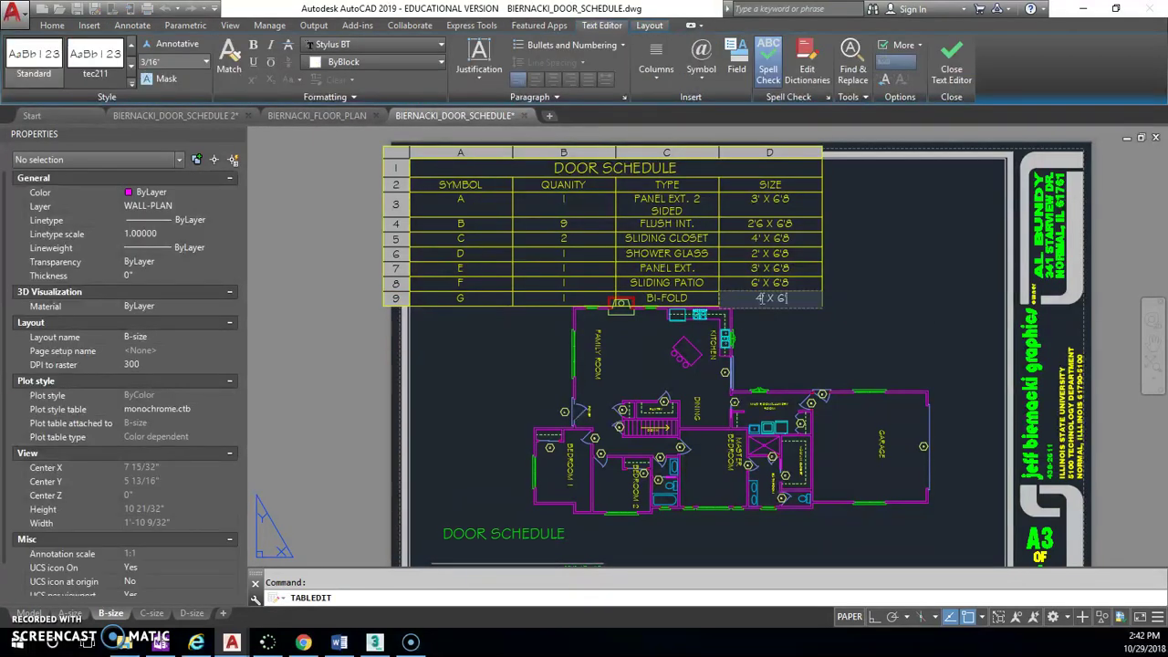
pyautogui.click(881, 321)
pyautogui.moveTo(973, 331); pyautogui.dragTo(833, 320, button='middle')
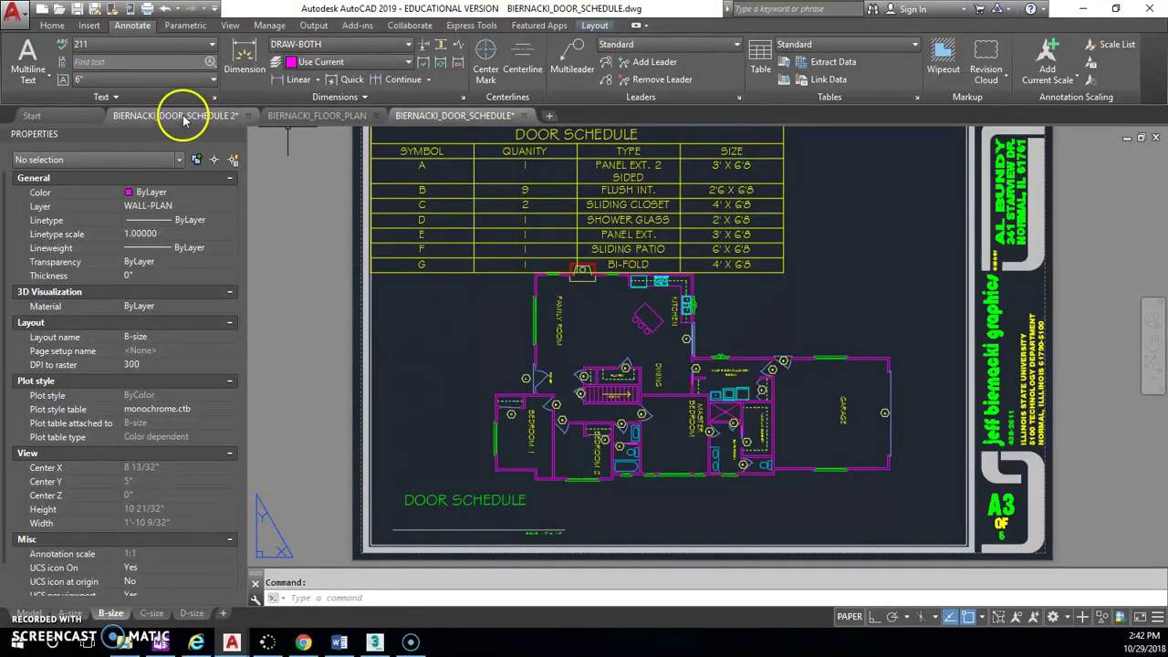
# Step: In the second drawing, edit the FLOOR PLAN title attribute so its value reads DOOR SCHEDULE
pyautogui.moveTo(183, 119)
pyautogui.click(233, 116)
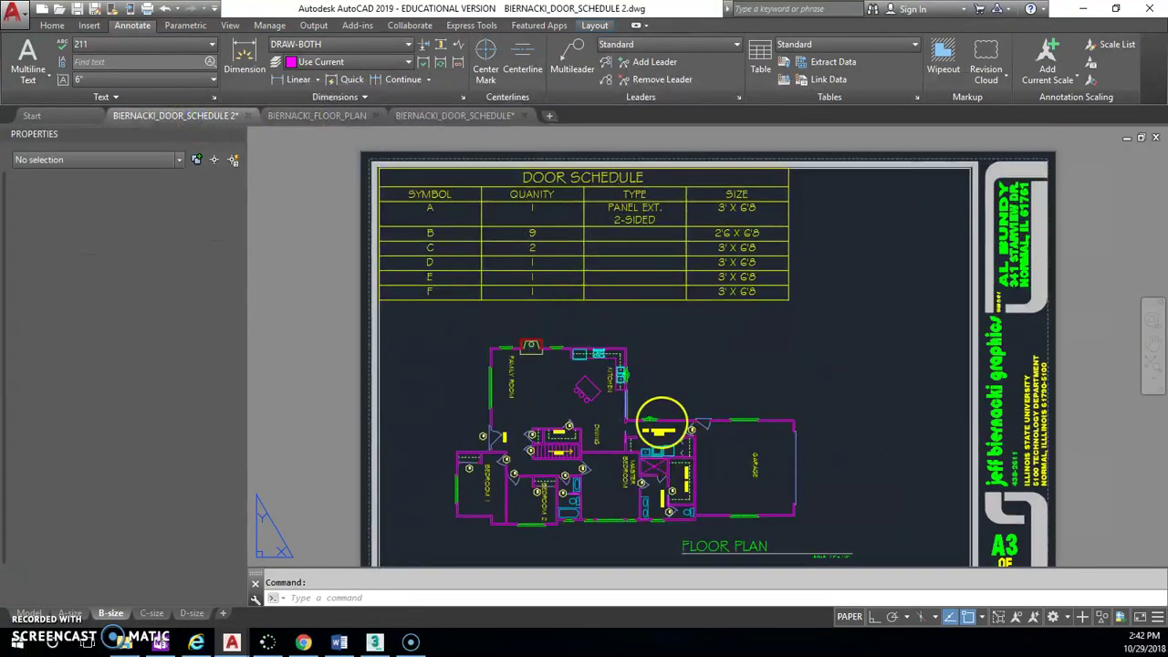
pyautogui.moveTo(679, 316); pyautogui.dragTo(676, 341, button='middle')
pyautogui.moveTo(710, 221); pyautogui.dragTo(721, 254, button='middle')
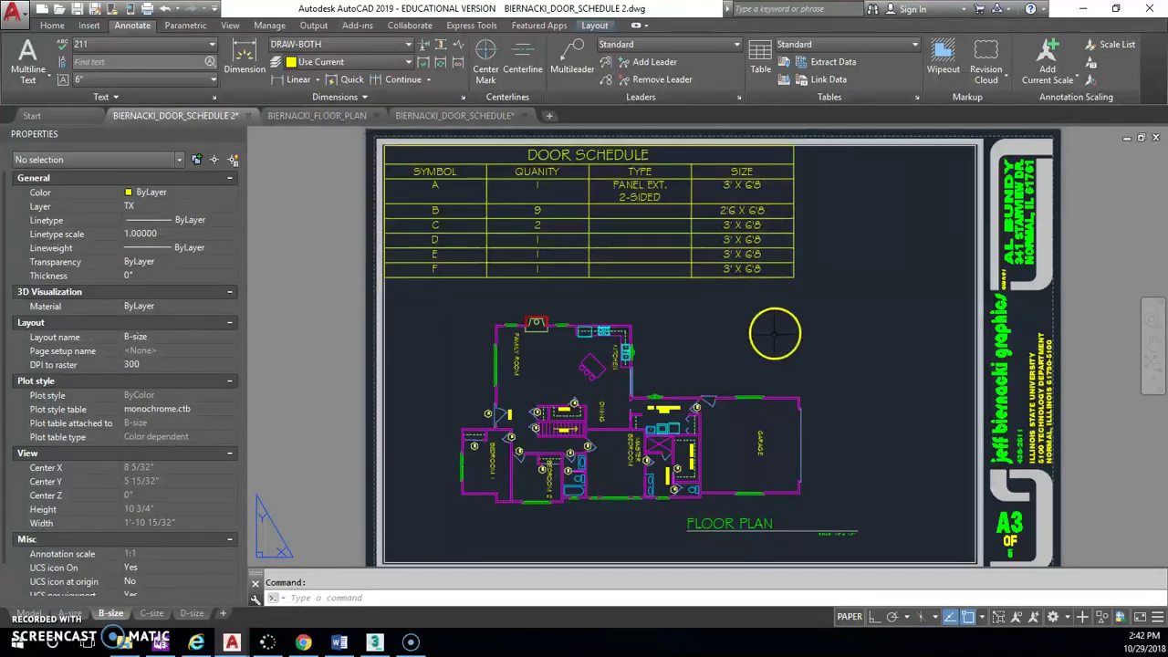
pyautogui.moveTo(775, 334); pyautogui.dragTo(750, 307, button='middle')
pyautogui.moveTo(821, 426); pyautogui.dragTo(816, 388, button='middle')
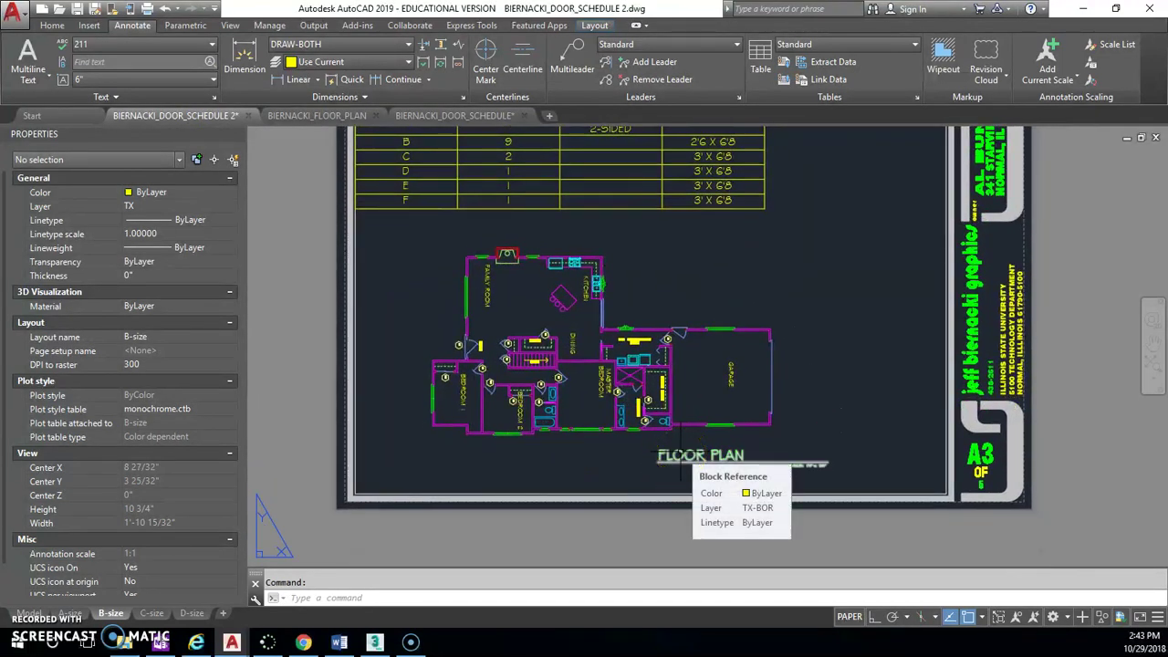
pyautogui.doubleClick(712, 455)
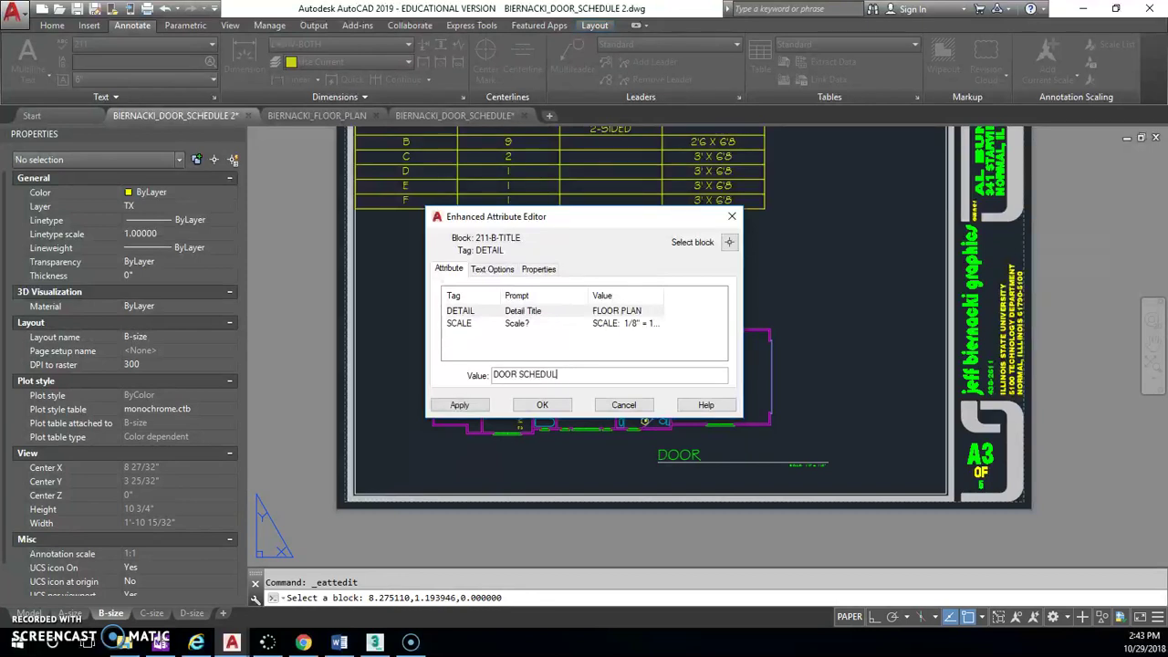
# Step: Confirm the DOOR SCHEDULE title and centre the whole sheet in view
pyautogui.click(543, 405)
pyautogui.scroll(-5, 753, 372)
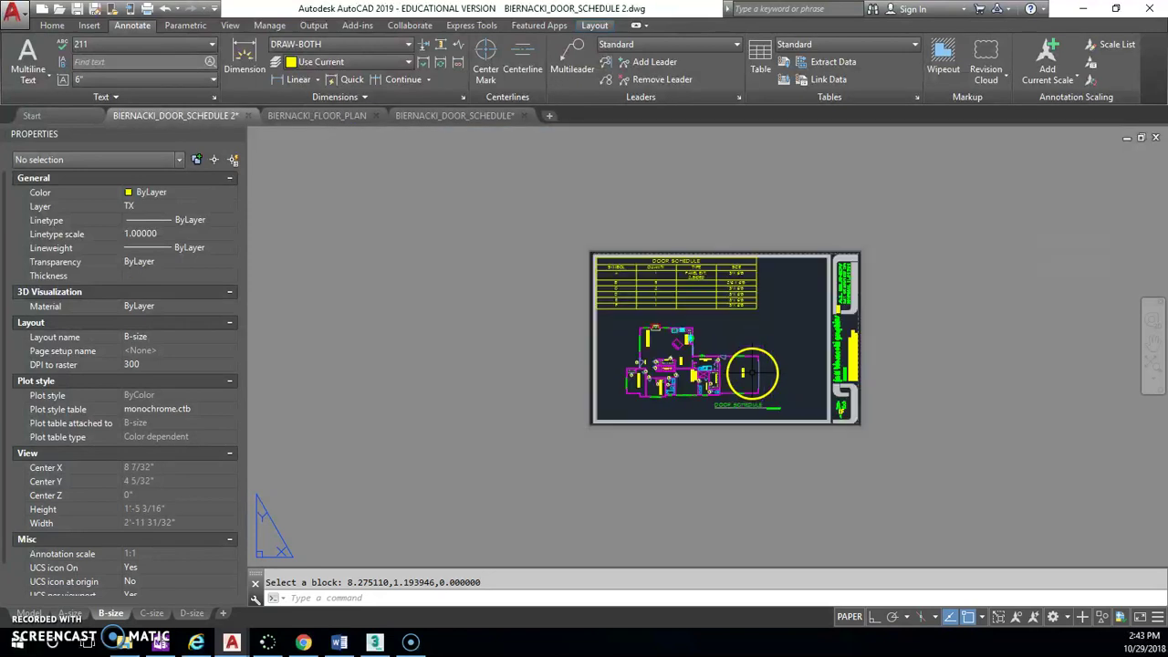
pyautogui.scroll(3, 752, 373)
pyautogui.moveTo(551, 344); pyautogui.dragTo(592, 357, button='middle')
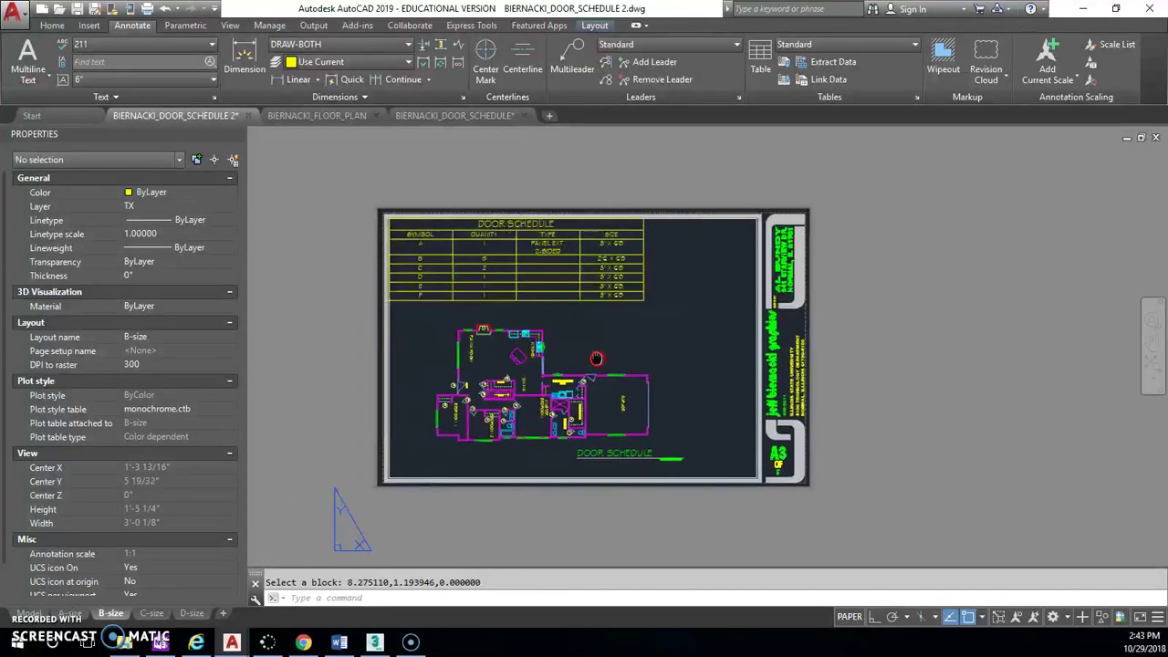
# Step: Set the floor-plan viewport's standard scale to 1/8" = 1'-0" in Properties
pyautogui.click(393, 326)
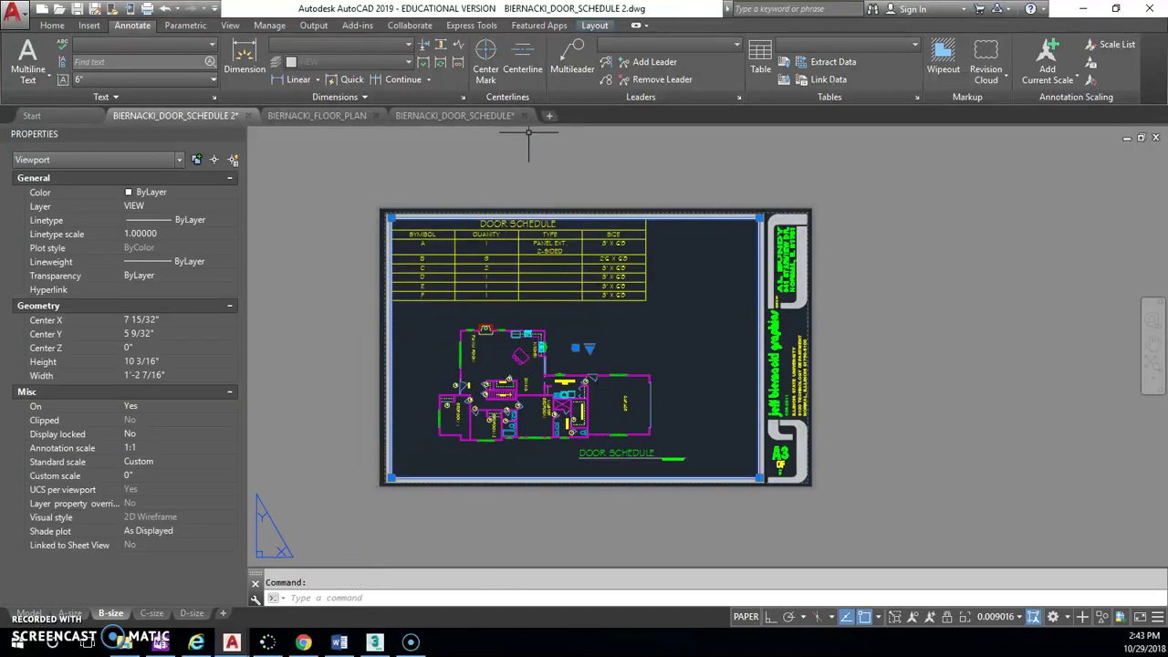
pyautogui.click(52, 24)
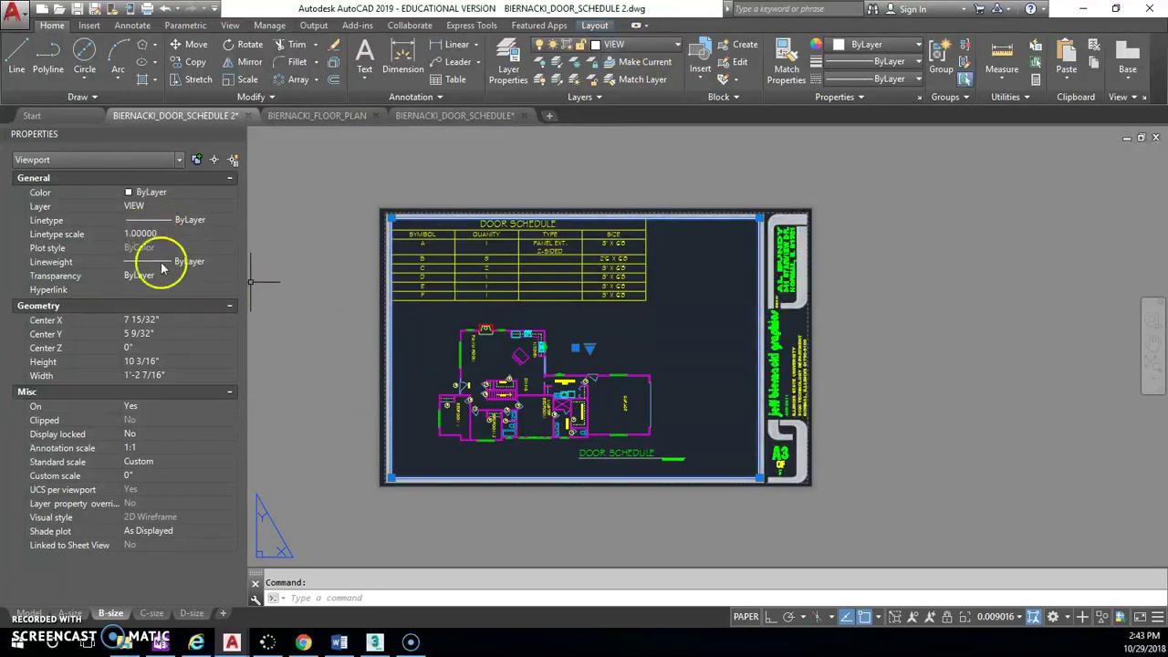
pyautogui.rightClick(339, 292)
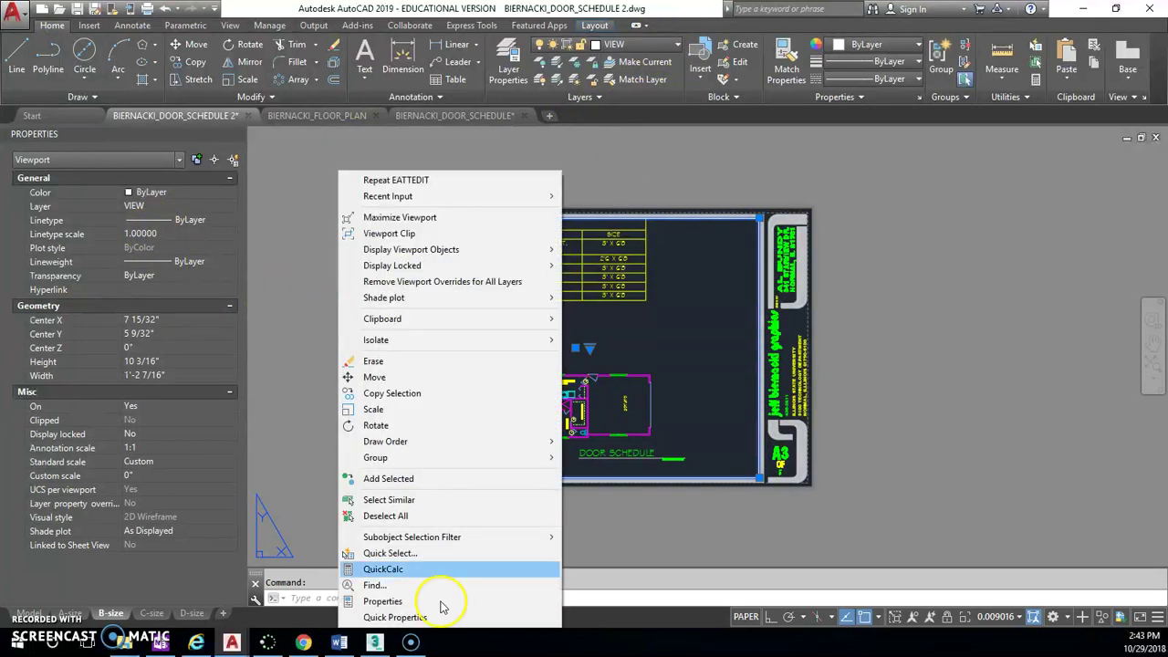
pyautogui.click(254, 425)
pyautogui.click(228, 461)
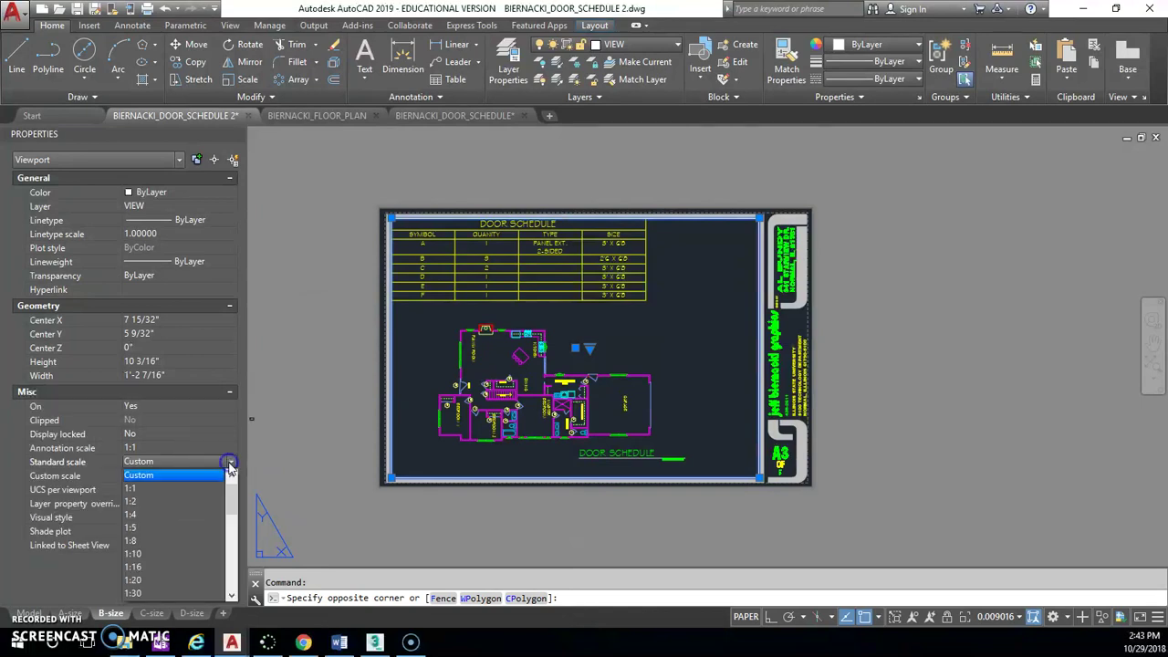
pyautogui.scroll(-4, 205, 534)
pyautogui.scroll(-3, 205, 536)
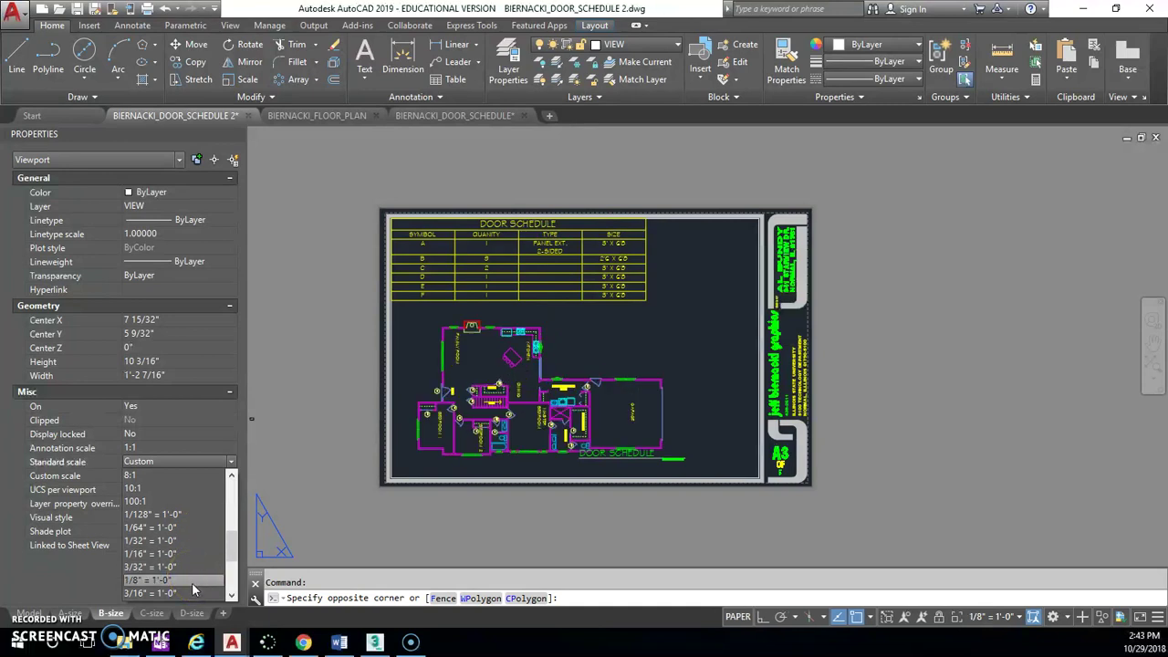
pyautogui.click(193, 593)
pyautogui.click(191, 582)
pyautogui.press('Escape')
pyautogui.press('Escape')
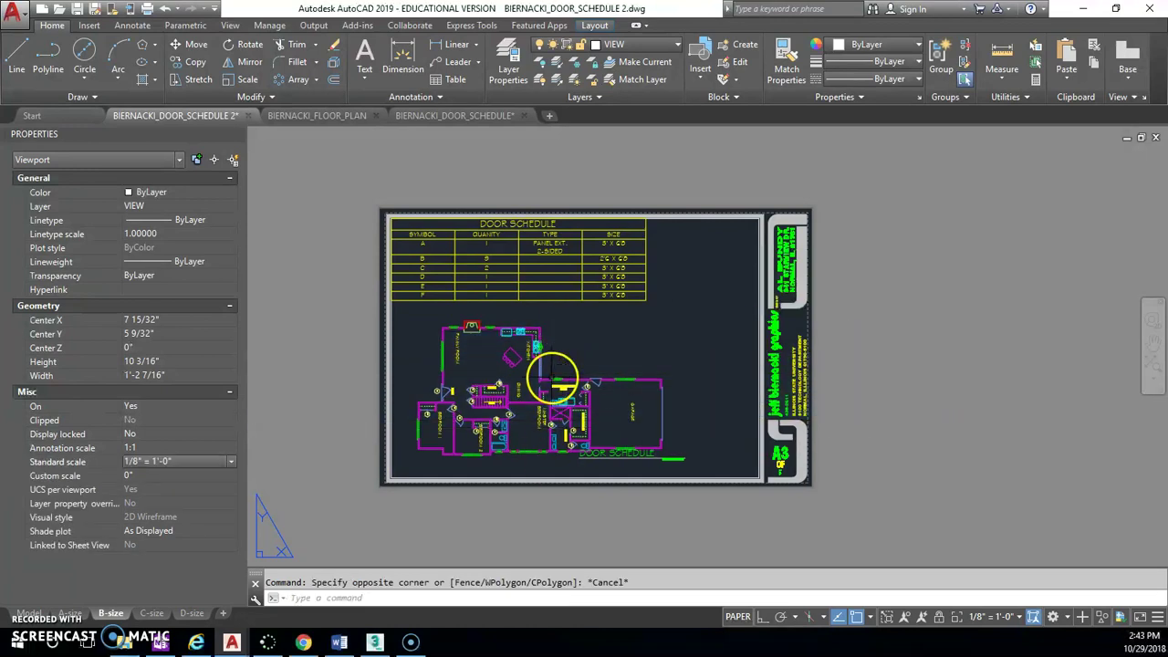
# Step: Shift the floor plan up and right inside the layout viewport
pyautogui.scroll(10, 673, 459)
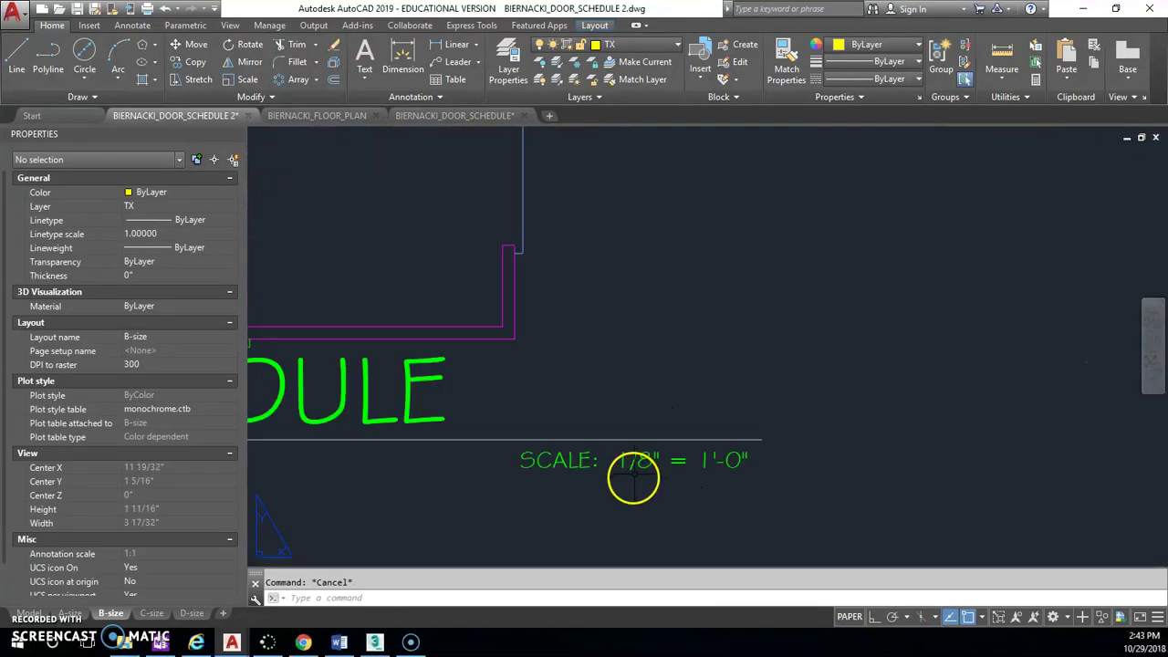
pyautogui.scroll(-8, 642, 464)
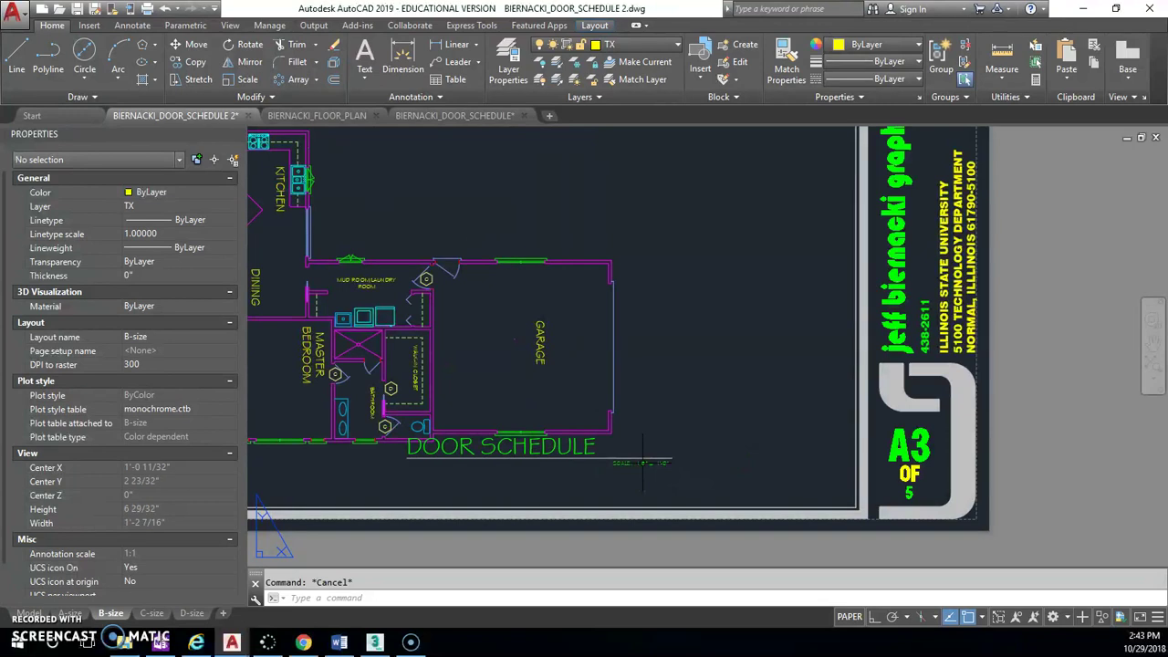
pyautogui.scroll(-6, 589, 384)
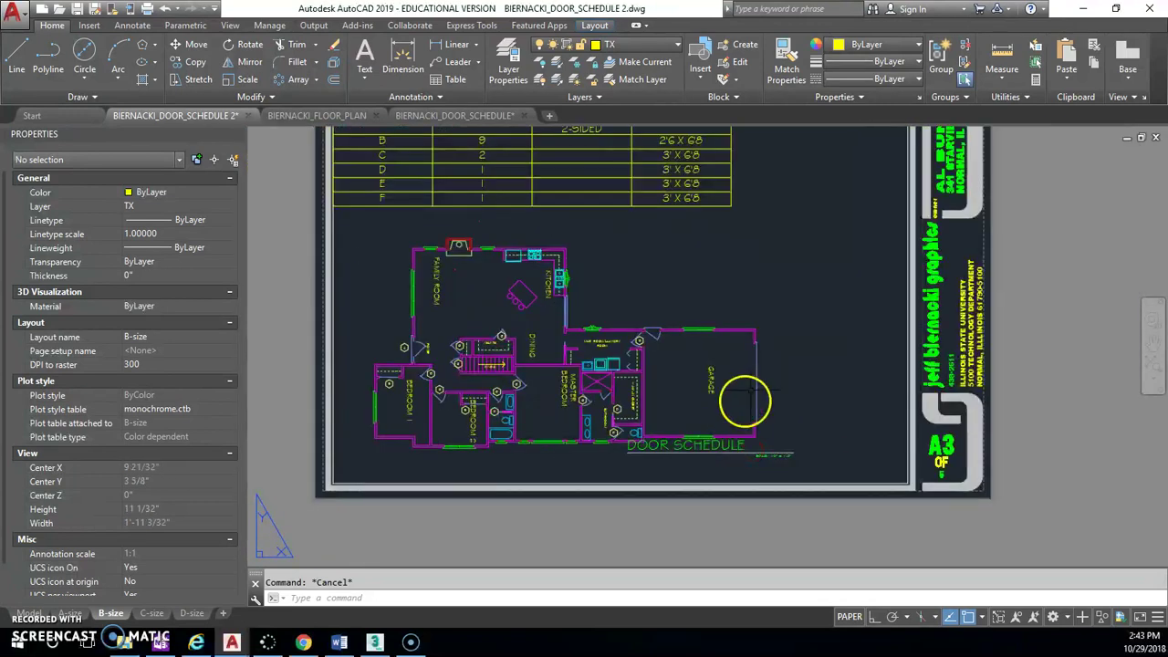
pyautogui.doubleClick(823, 316)
pyautogui.moveTo(823, 316); pyautogui.dragTo(834, 293, button='middle')
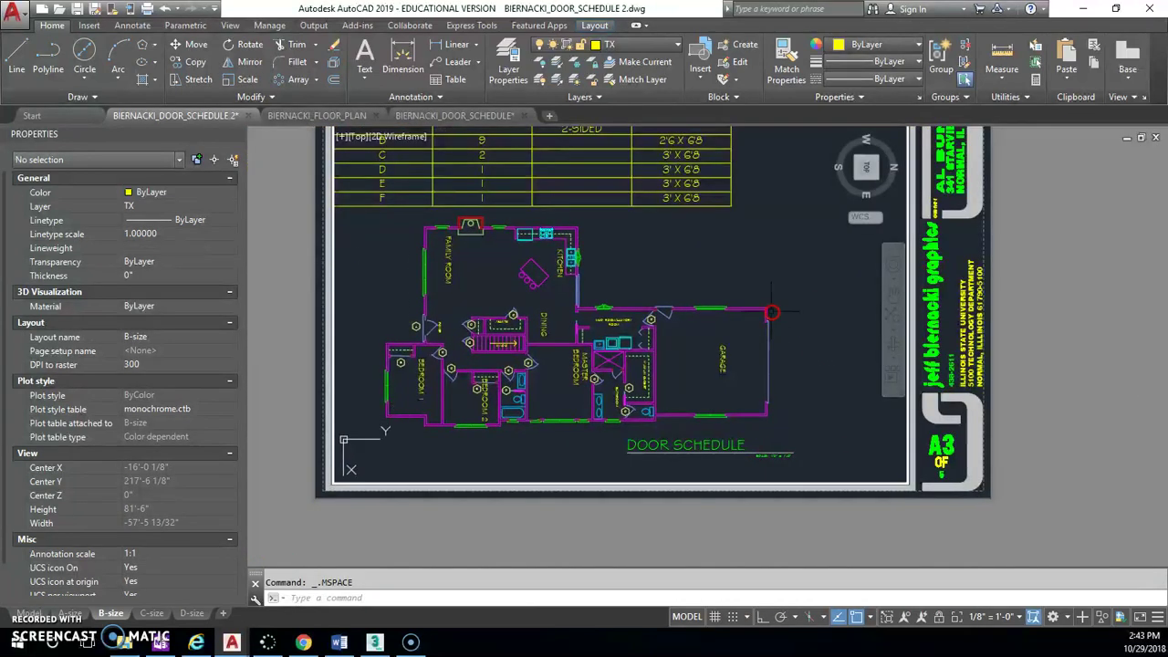
pyautogui.doubleClick(1051, 390)
# Step: Move the DOOR SCHEDULE title further right along the sheet's bottom
pyautogui.click(710, 448)
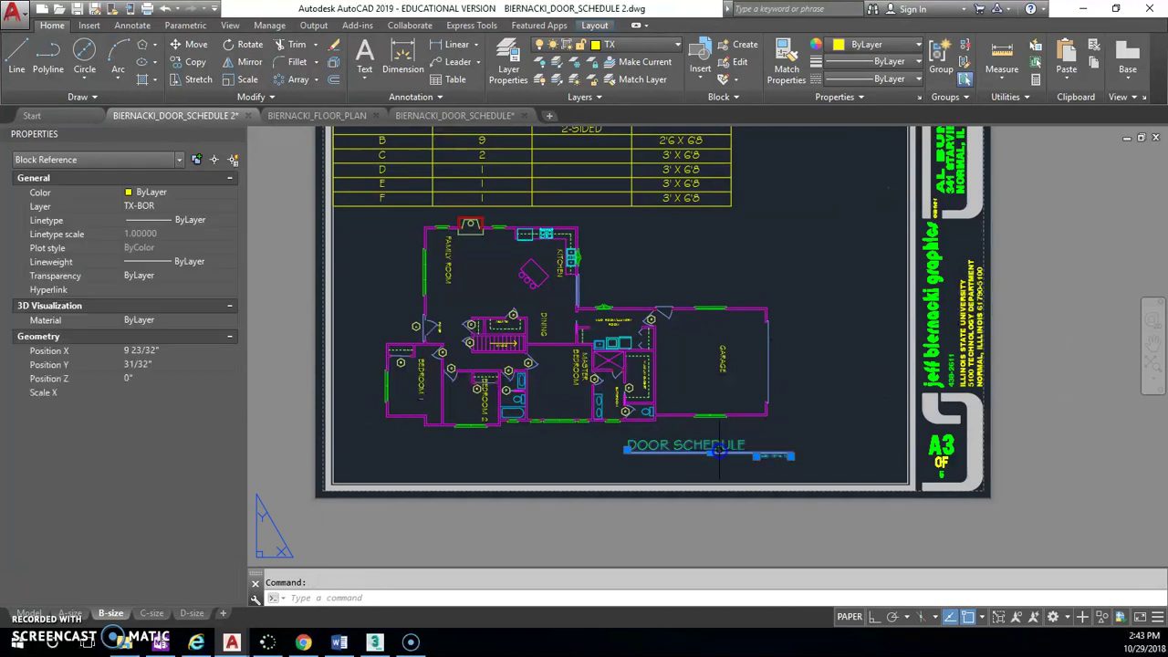
pyautogui.click(710, 448)
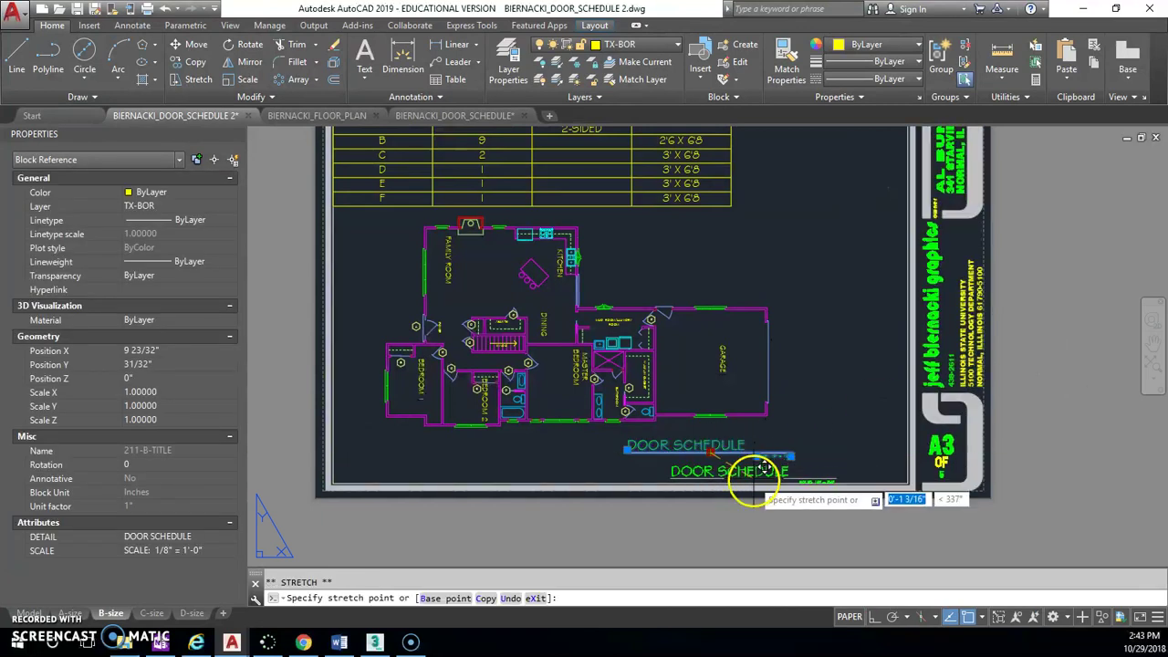
pyautogui.scroll(4, 753, 478)
pyautogui.click(863, 452)
pyautogui.scroll(-5, 862, 438)
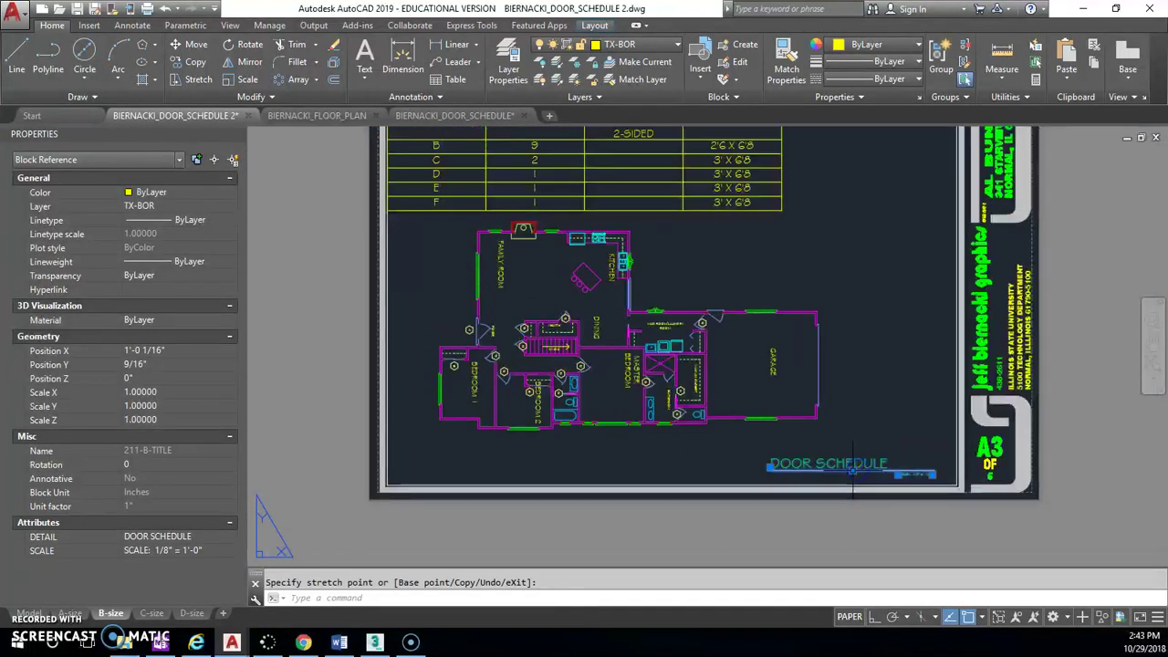
pyautogui.press('Escape')
pyautogui.scroll(-2, 863, 426)
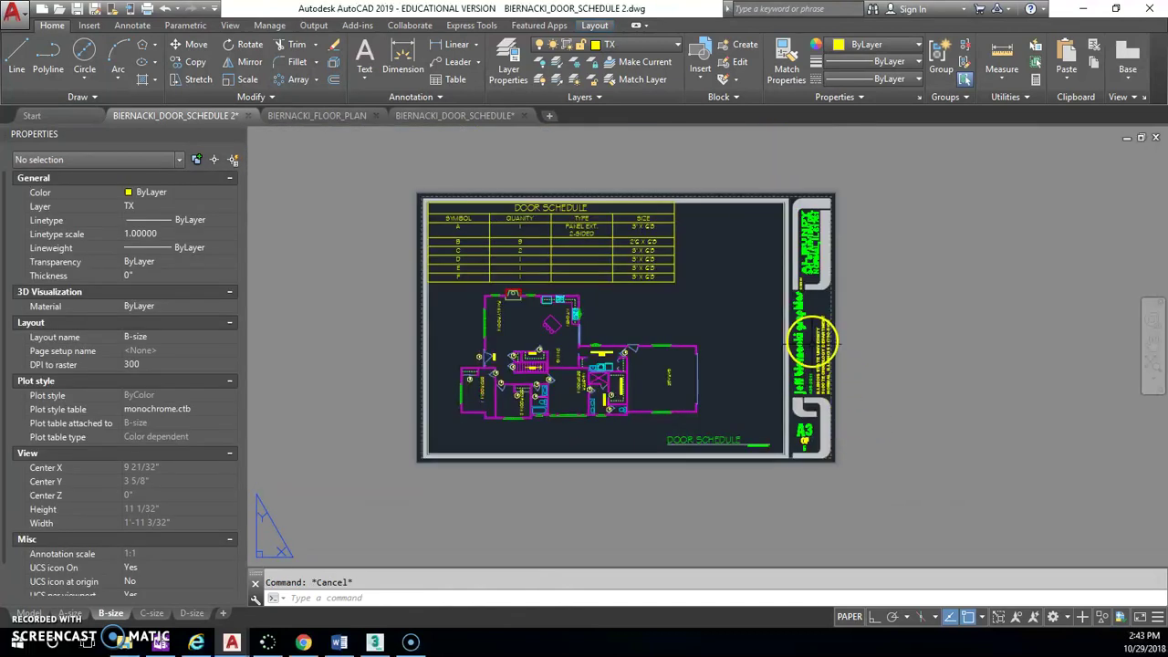
# Step: Change the title-block logo attribute to read YOUR NAME
pyautogui.doubleClick(811, 341)
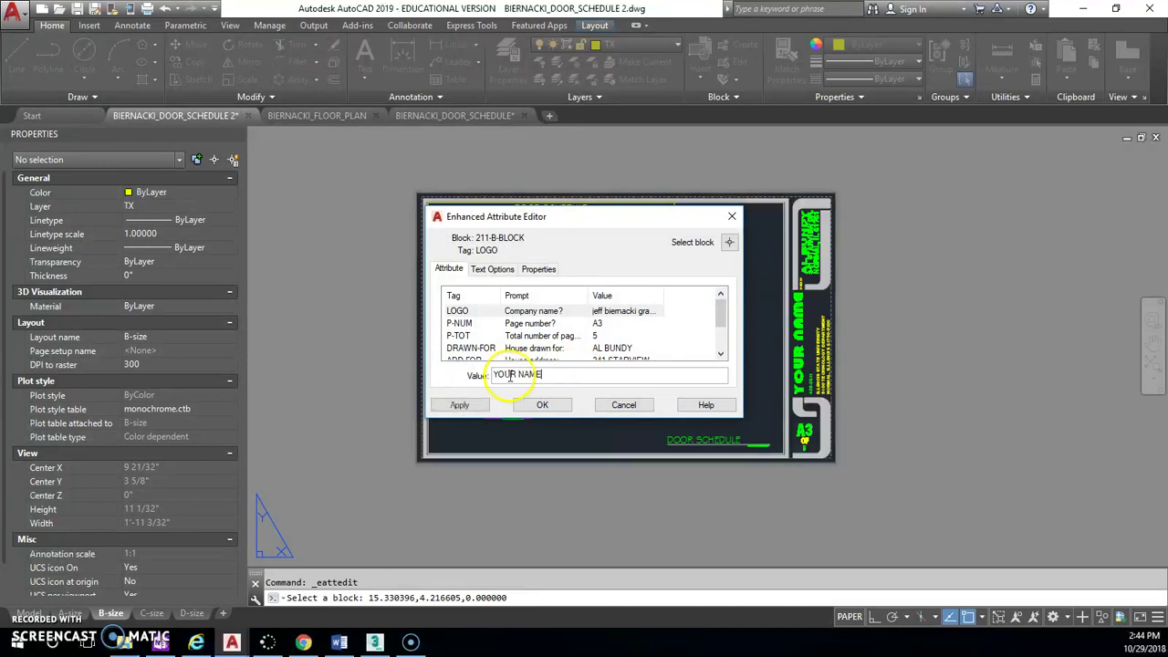
pyautogui.click(542, 405)
pyautogui.moveTo(921, 400); pyautogui.dragTo(904, 429, button='middle')
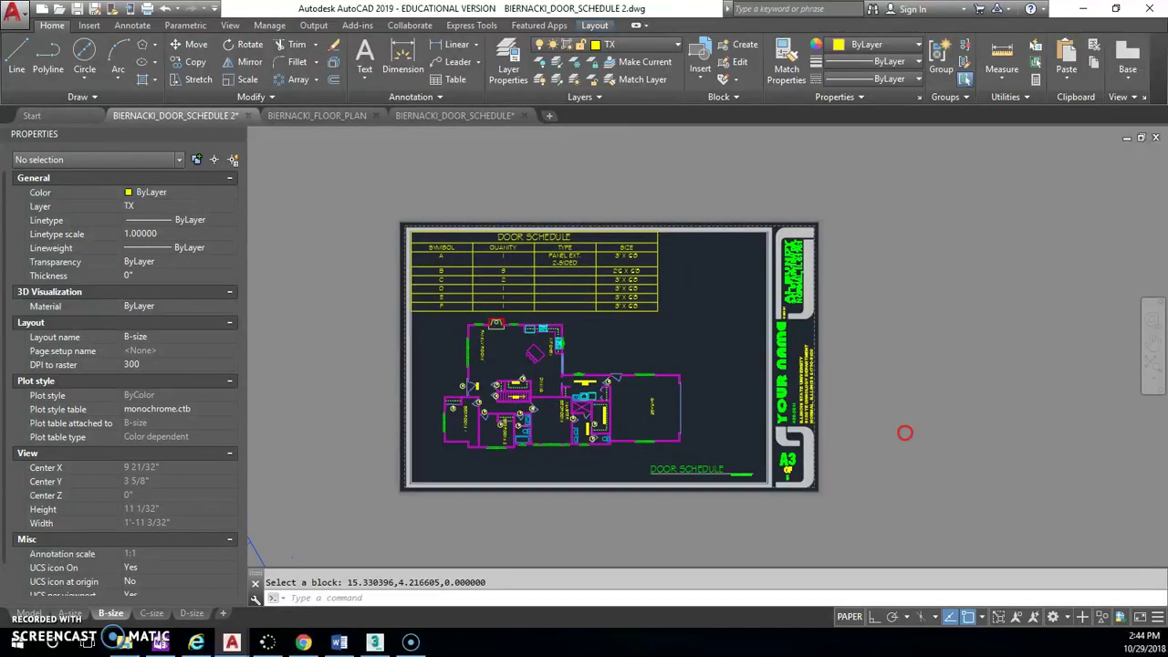
# Step: Switch to the BIERNACKI_DOOR_SCHEDULE drawing and reposition the floor plan in its viewport
pyautogui.click(16, 646)
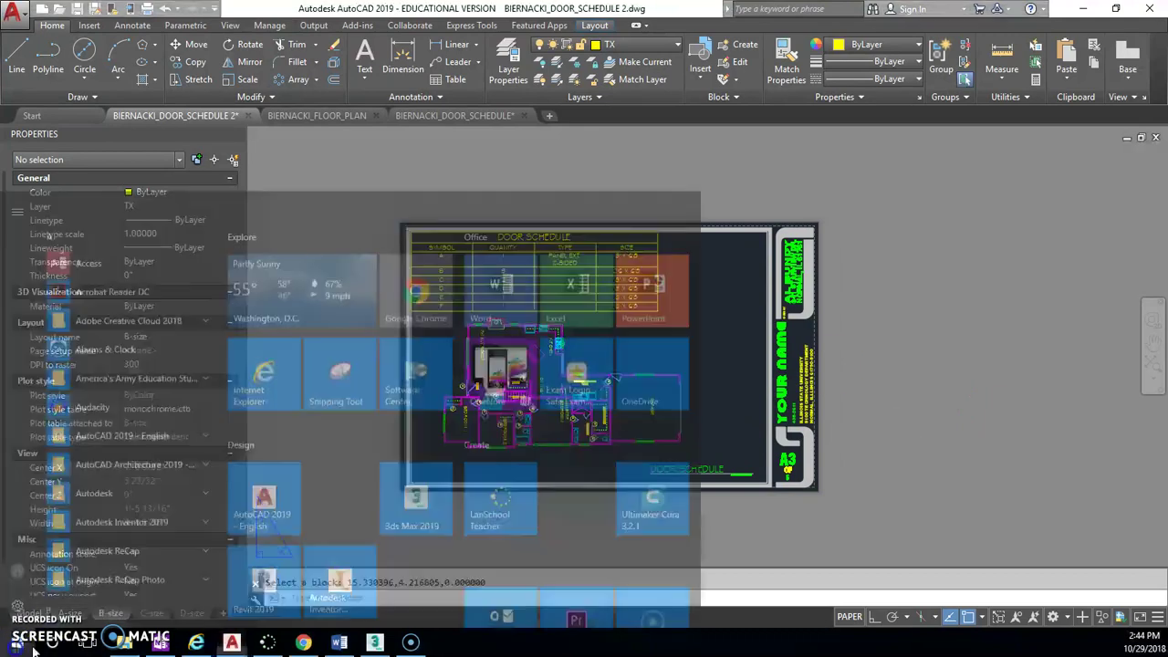
pyautogui.click(470, 117)
pyautogui.click(469, 116)
pyautogui.scroll(5, 941, 453)
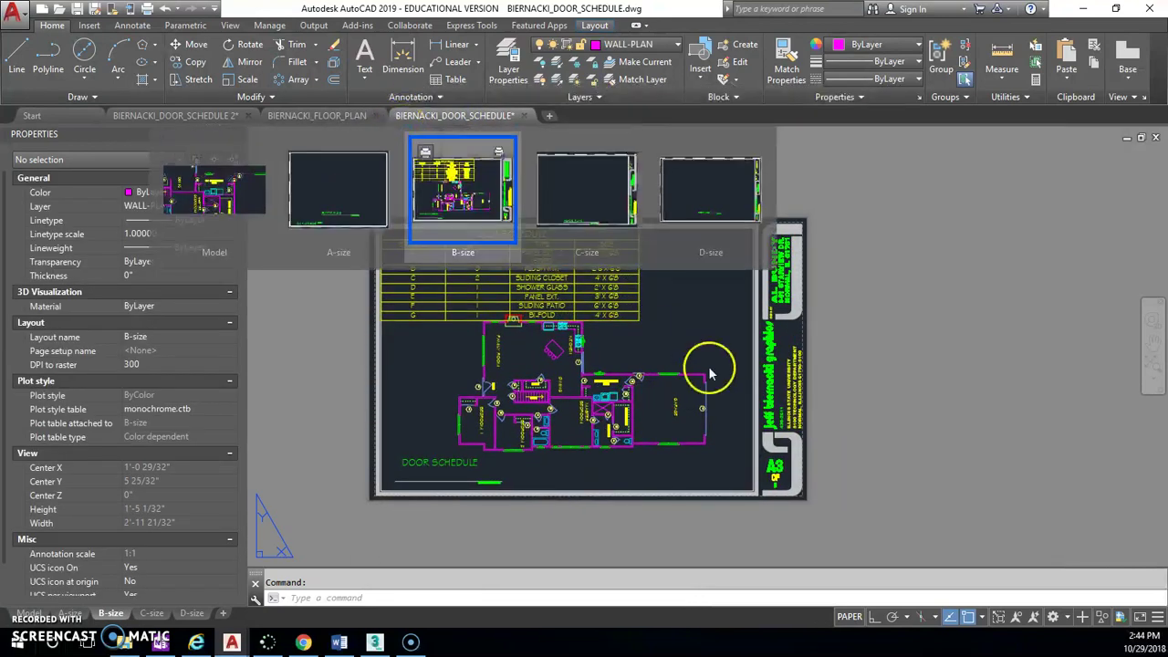
pyautogui.doubleClick(671, 315)
pyautogui.moveTo(671, 315); pyautogui.dragTo(704, 329, button='middle')
pyautogui.doubleClick(321, 129)
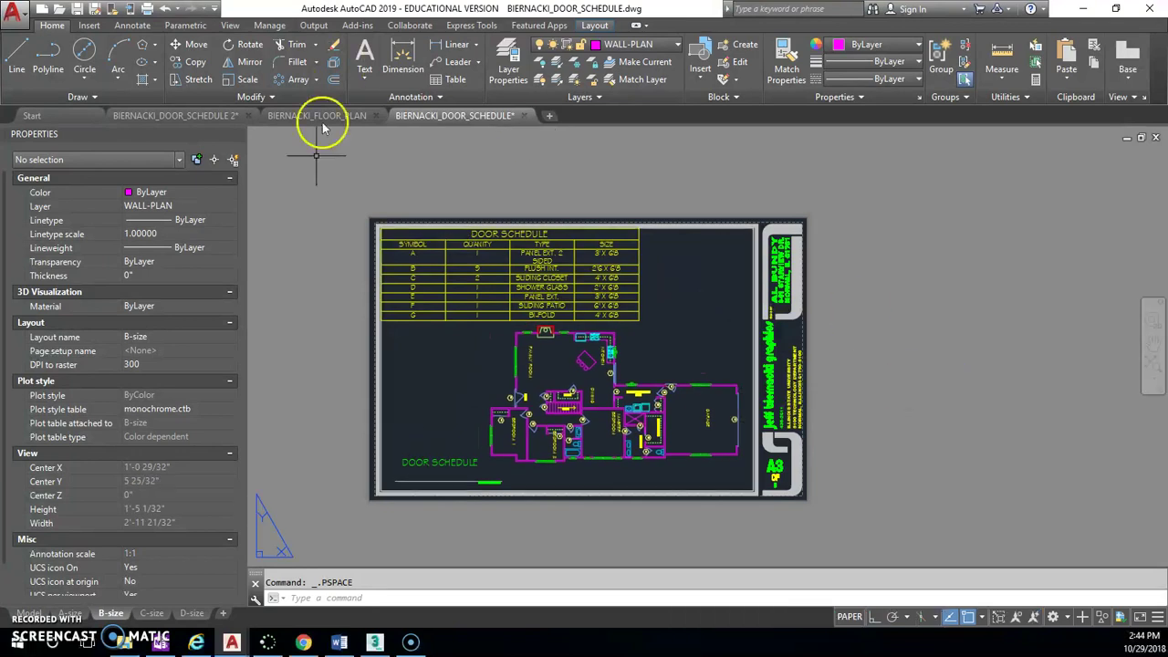
# Step: Zoom to the full sheet and snip the whole B-size sheet with Snipping Tool
pyautogui.click(27, 643)
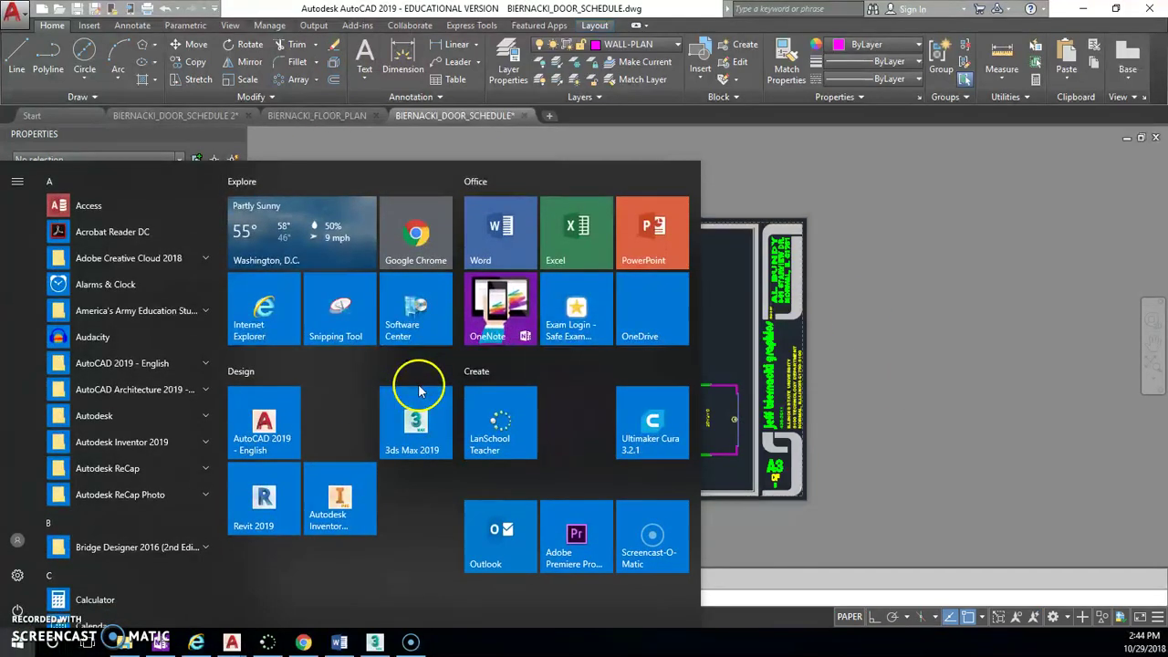
pyautogui.click(340, 320)
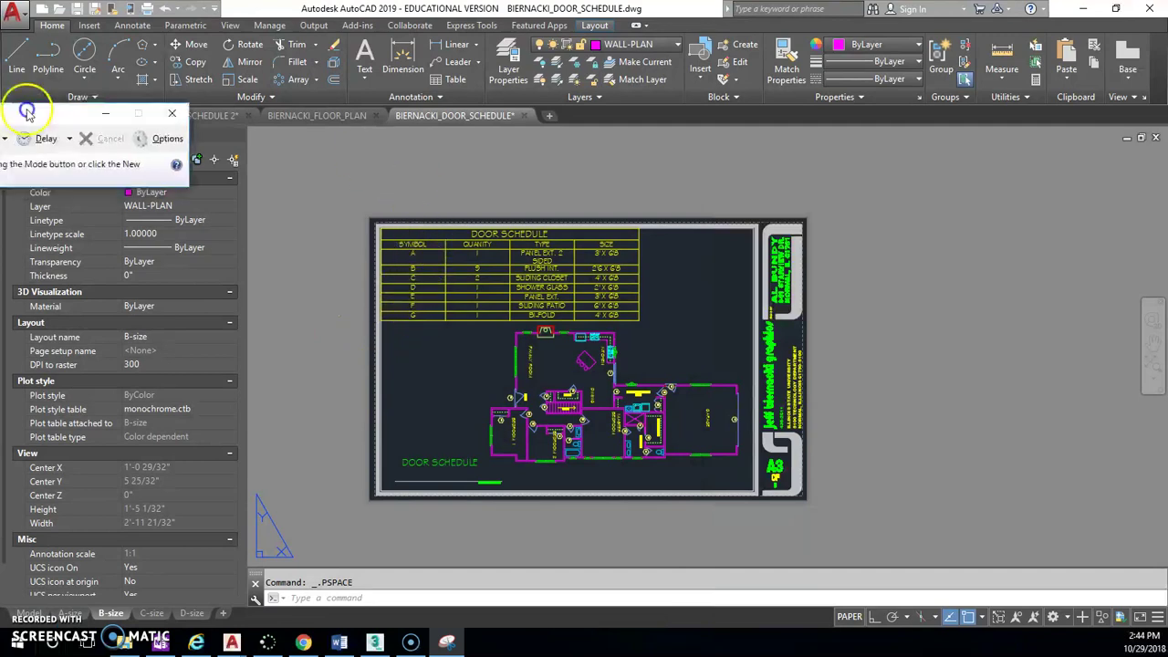
pyautogui.click(62, 106)
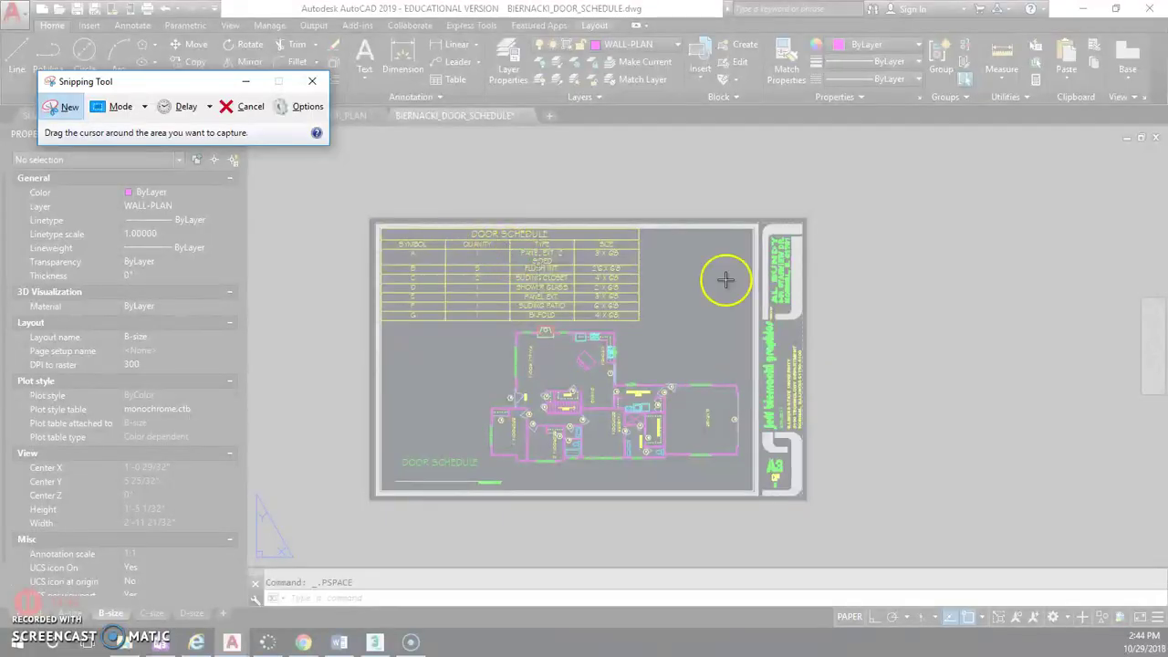
pyautogui.click(230, 108)
pyautogui.click(722, 161)
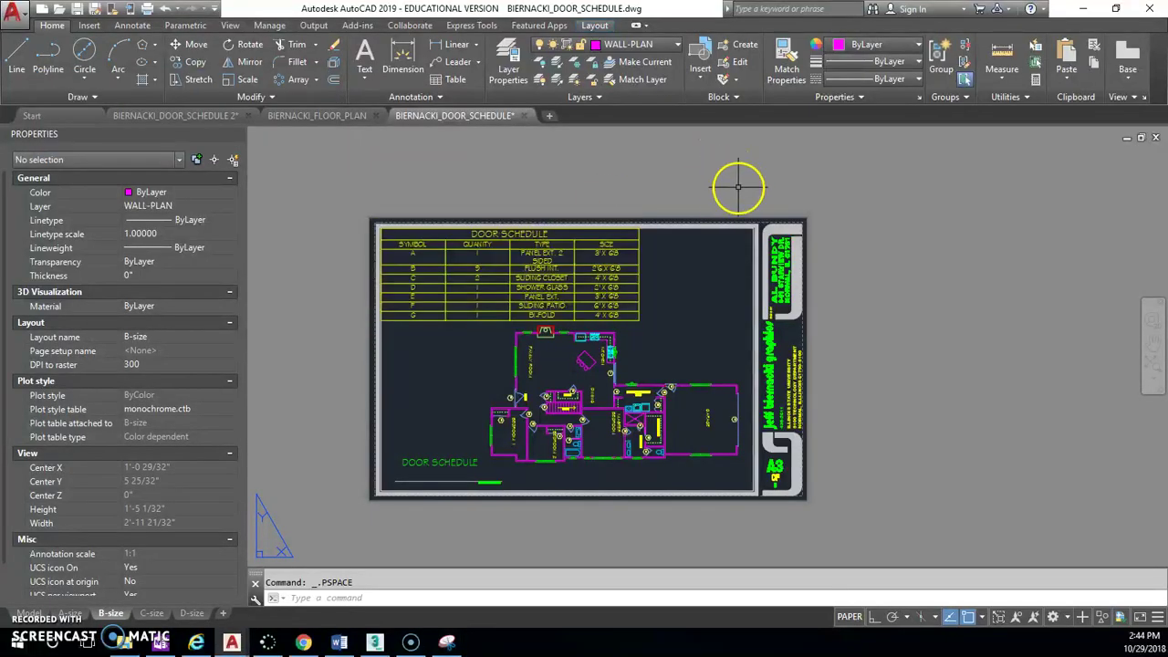
pyautogui.middleClick(738, 187)
pyautogui.middleClick(738, 187)
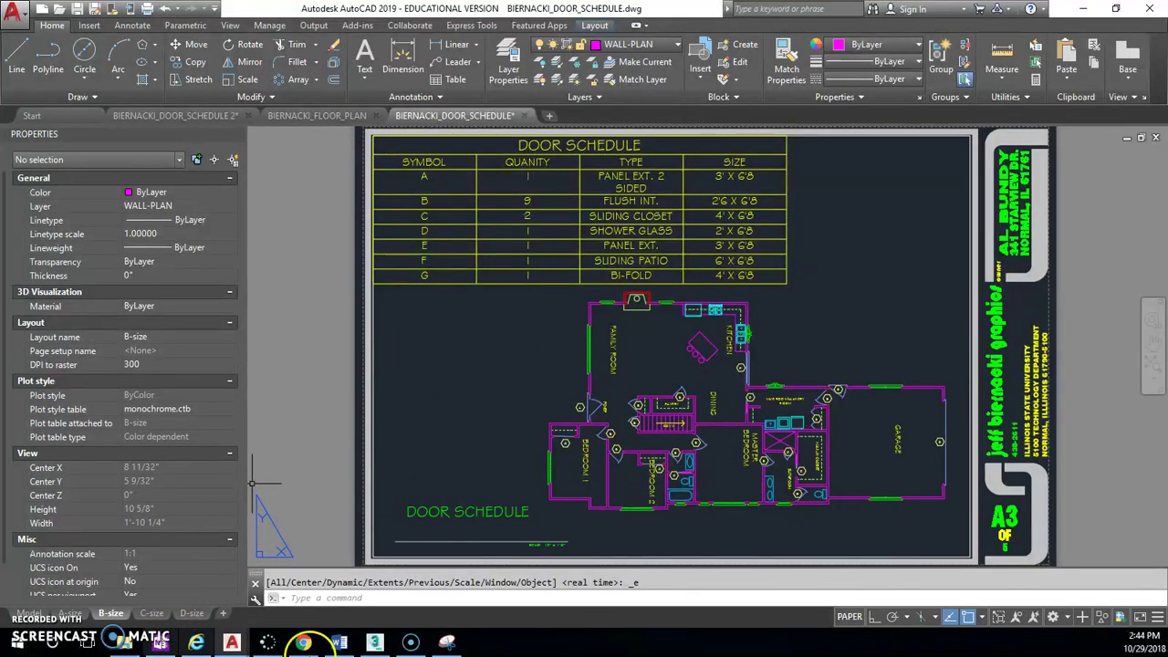
pyautogui.click(440, 643)
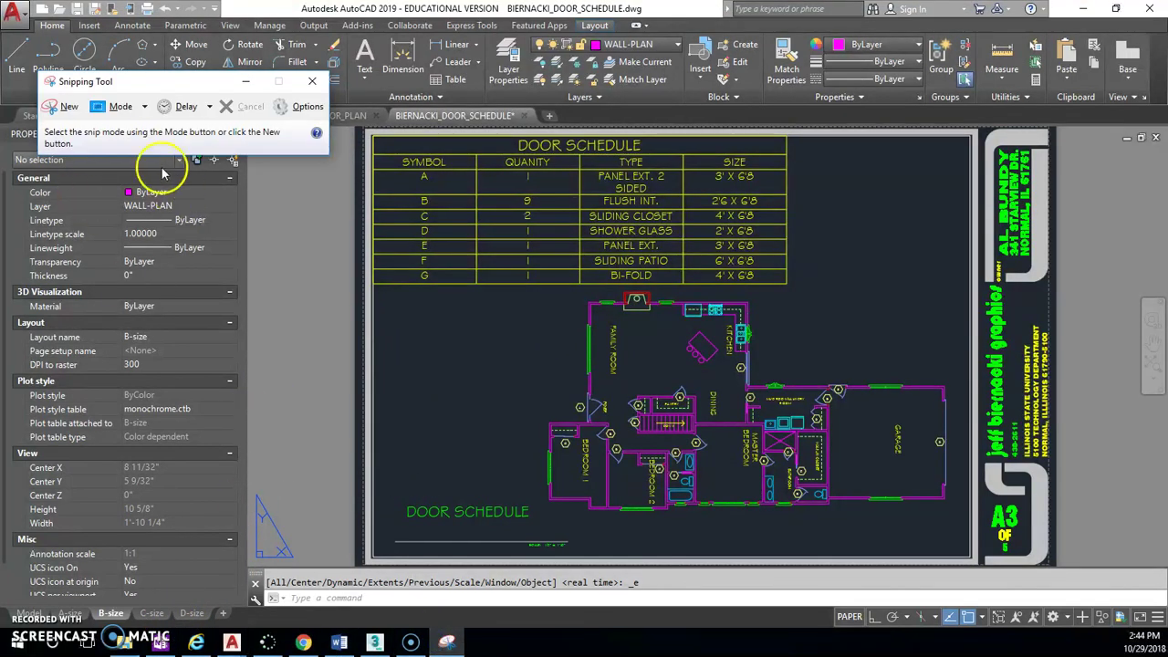
pyautogui.click(62, 106)
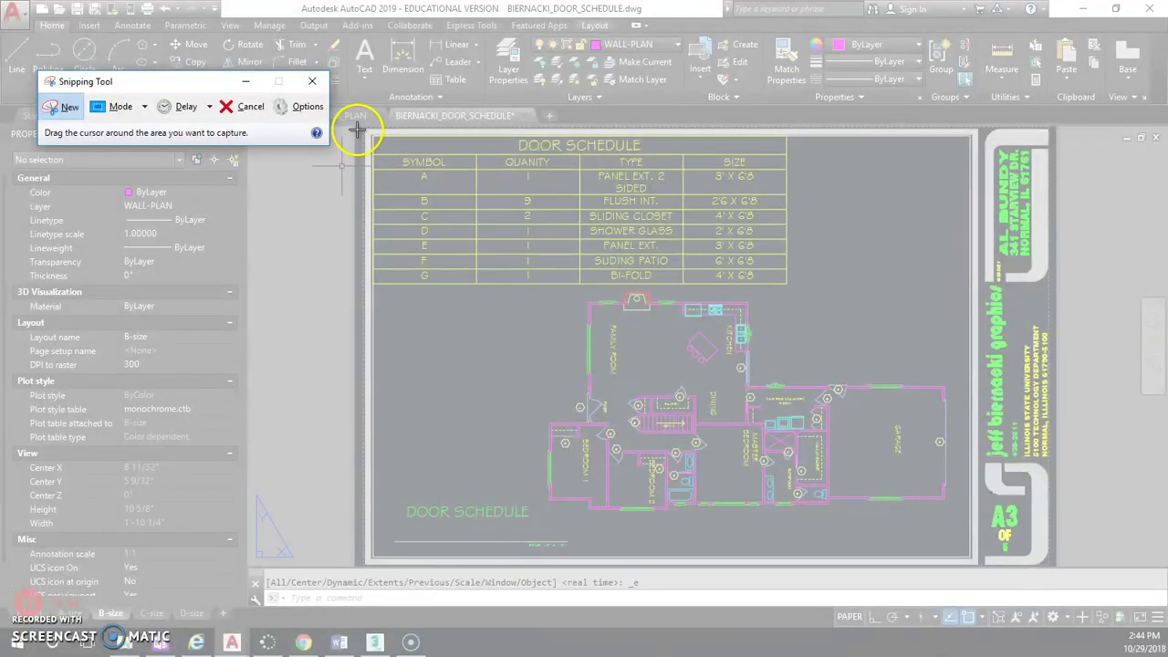
pyautogui.moveTo(356, 130)
pyautogui.mouseDown()
pyautogui.moveTo(863, 490)
pyautogui.moveTo(1043, 556)
pyautogui.moveTo(1055, 571)
pyautogui.mouseUp()
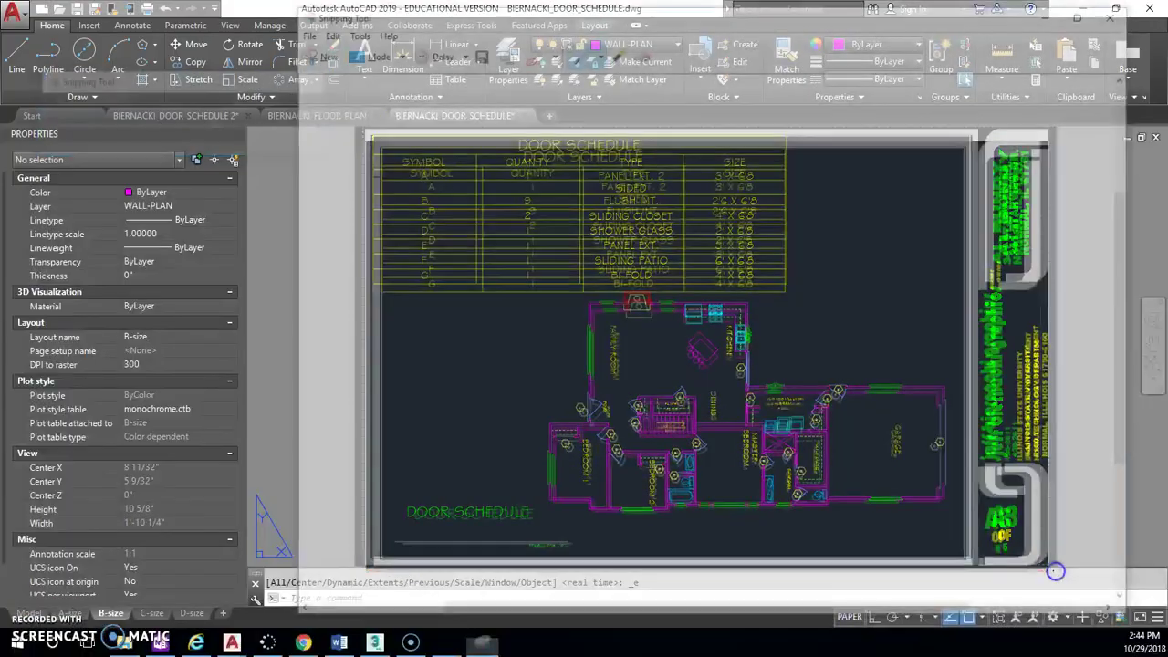